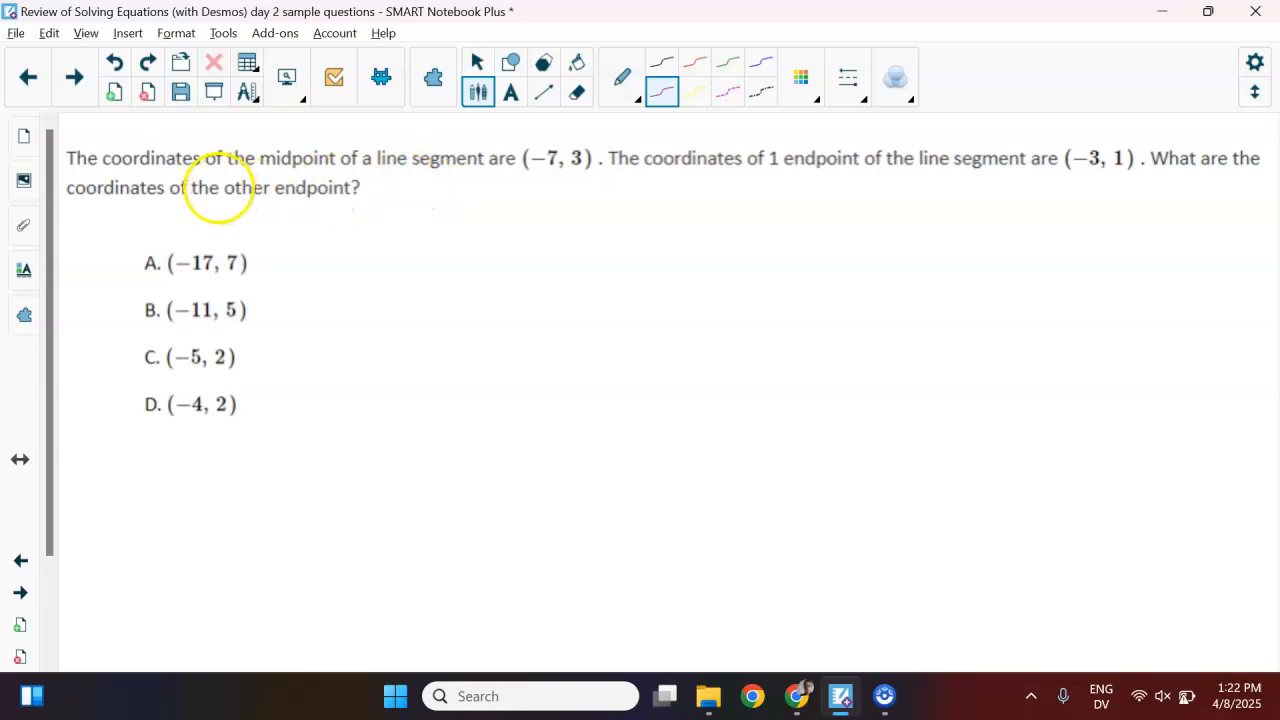
Underline (−7, 3) and (−3, 1) in the question and sketch a line segment with arrows matching them to its midpoint and right end
drag(538, 181, 578, 181)
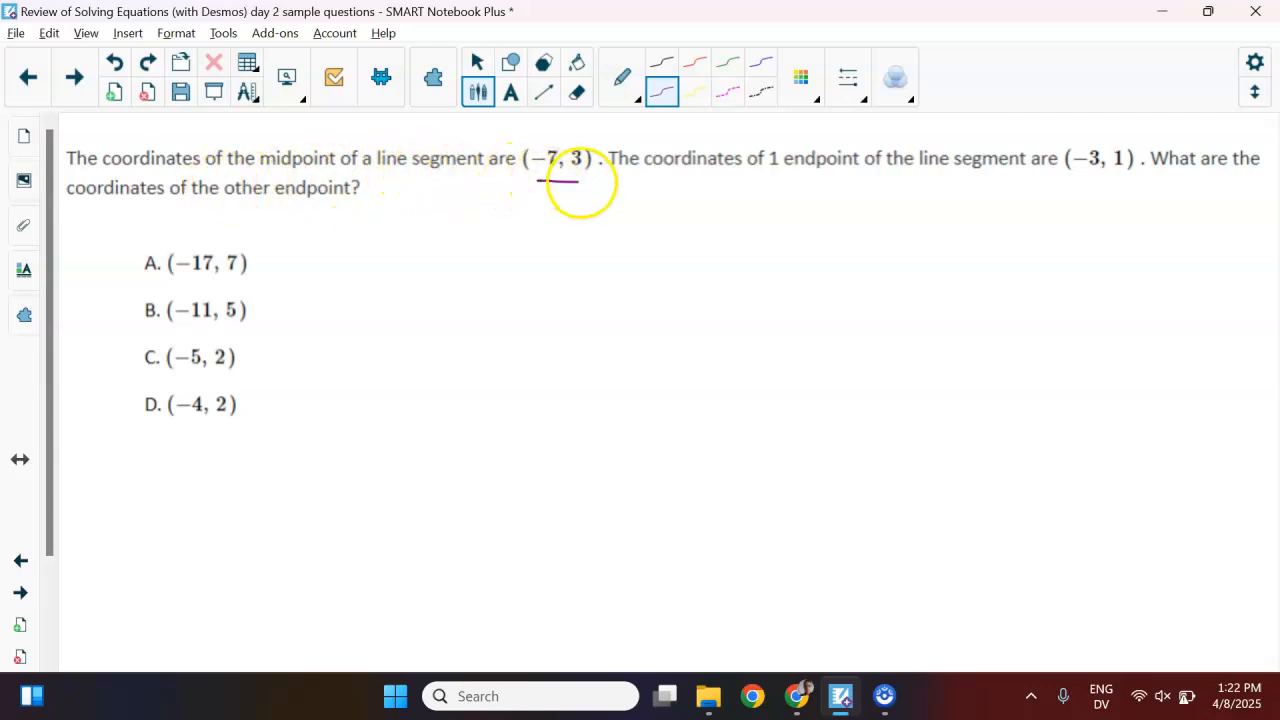
drag(1078, 181, 1112, 181)
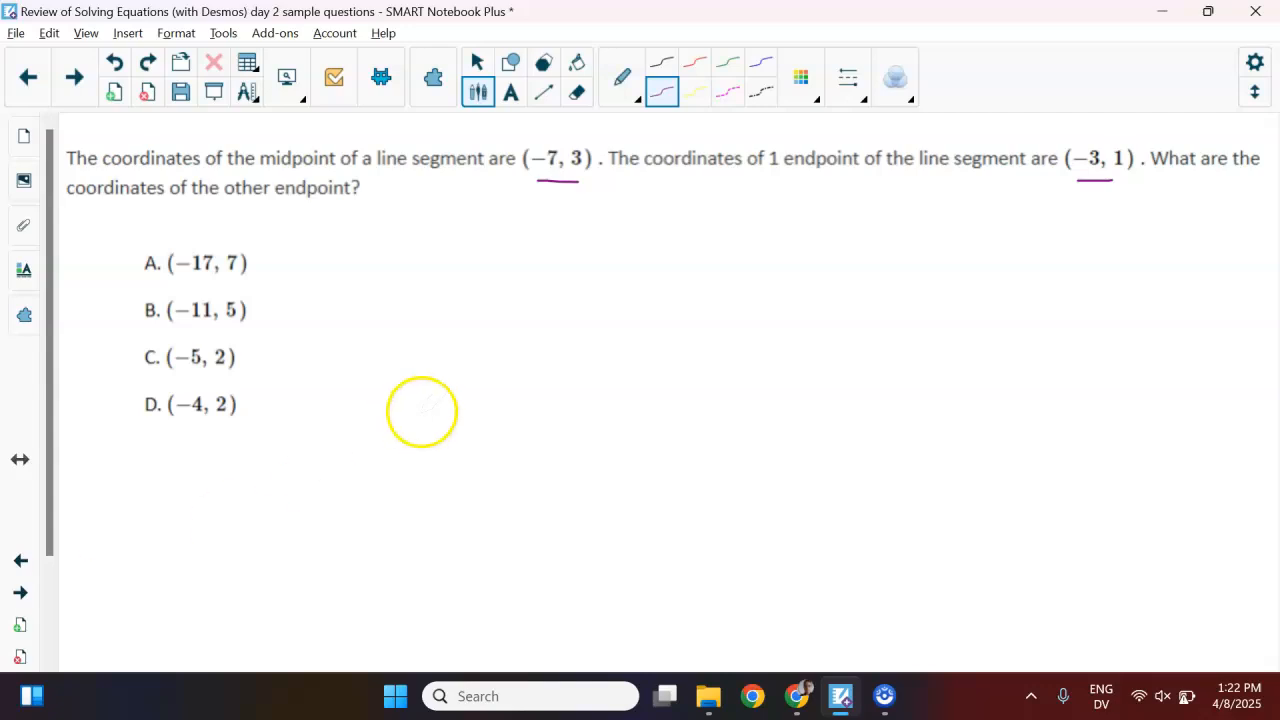
drag(420, 296, 818, 300)
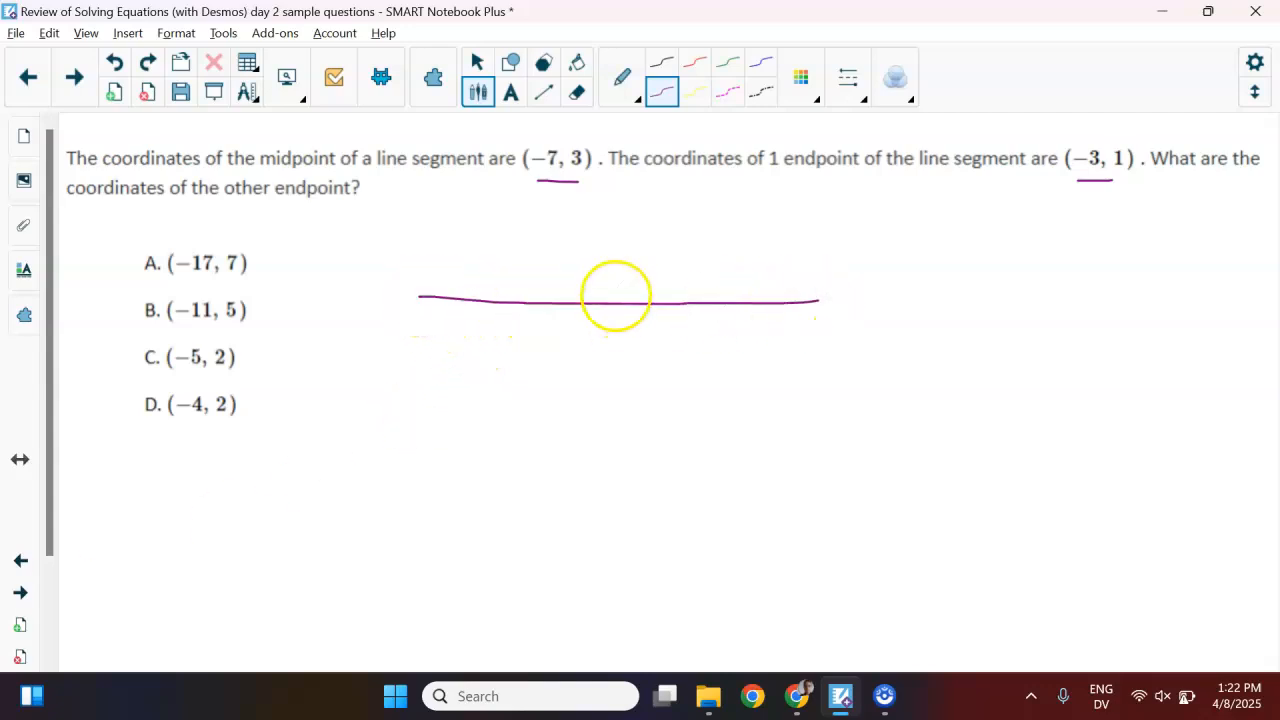
drag(600, 304, 610, 306)
mouse_move(583, 208)
mouse_down()
mouse_move(603, 277)
mouse_move(625, 268)
mouse_up()
mouse_move(1088, 202)
mouse_down()
mouse_move(811, 309)
mouse_move(831, 312)
mouse_up()
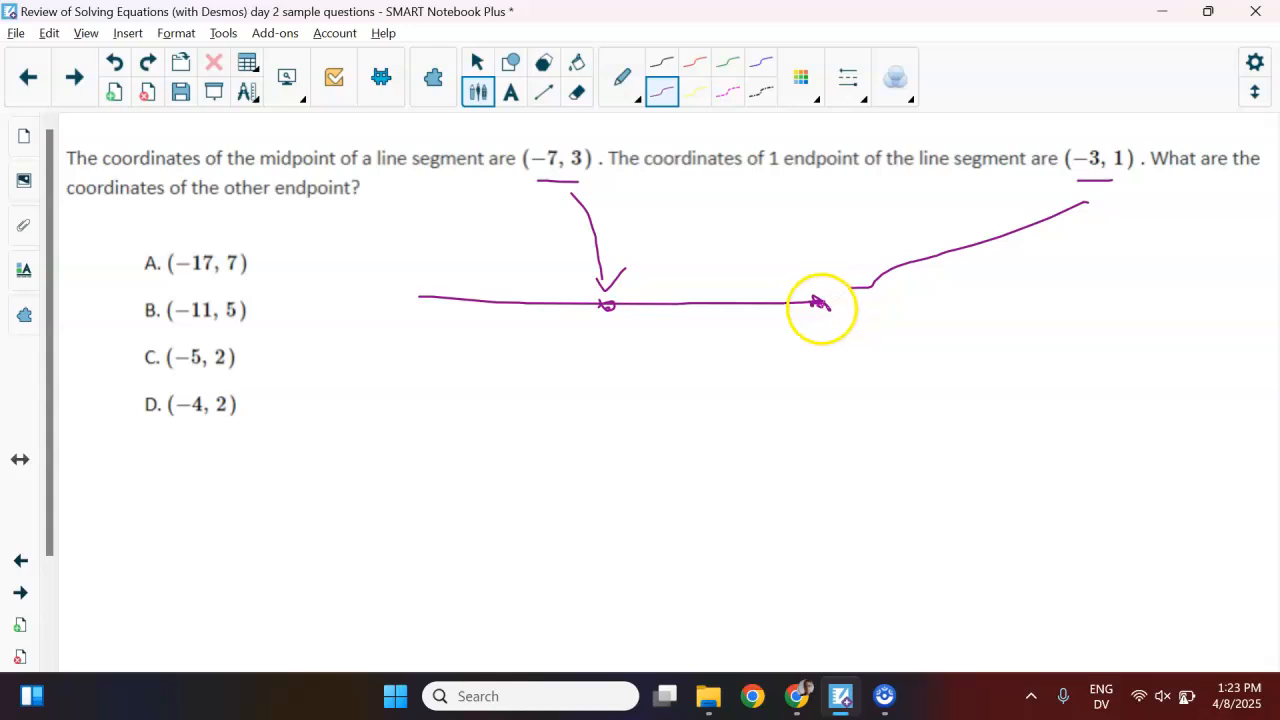
Mark the segment's unknown left endpoint in blue and draw an empty coordinate pair above it
click(760, 62)
drag(420, 294, 429, 300)
drag(356, 236, 348, 268)
mouse_move(453, 236)
mouse_down()
mouse_move(455, 268)
mouse_move(399, 285)
mouse_up()
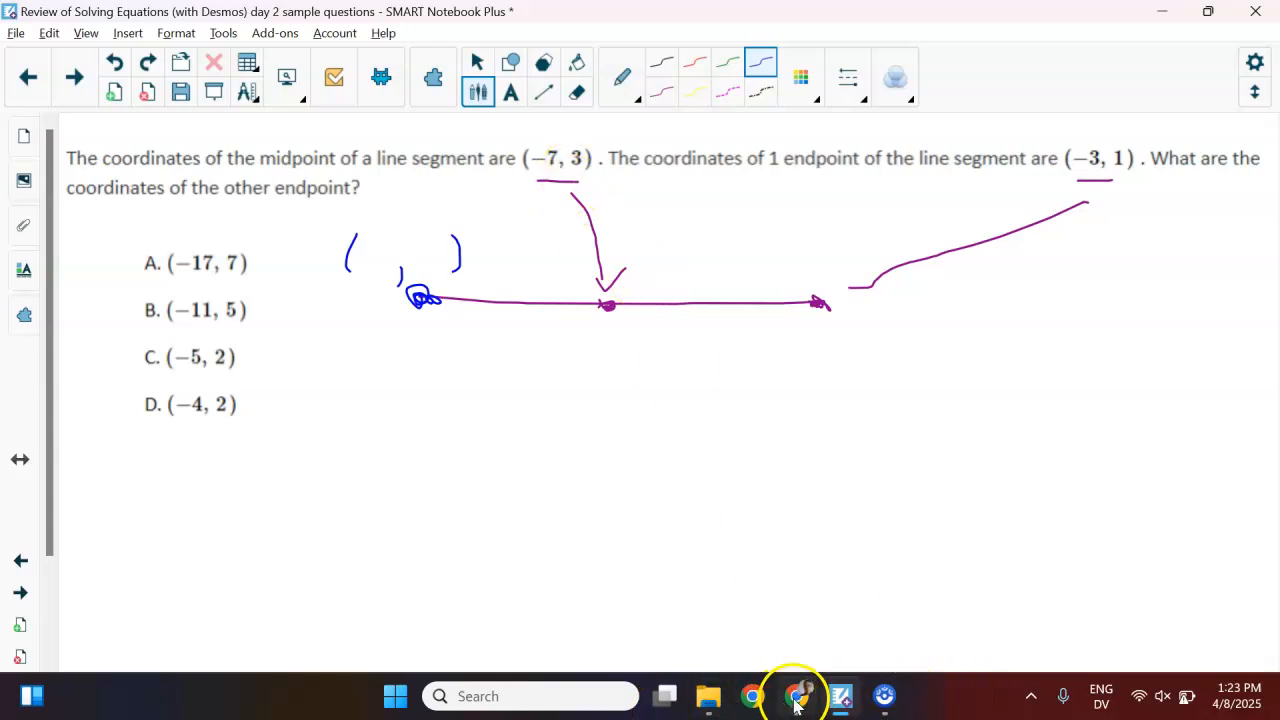
Switch to the Desmos Graphing Calculator on the TestNav page in Chrome
mouse_move(797, 704)
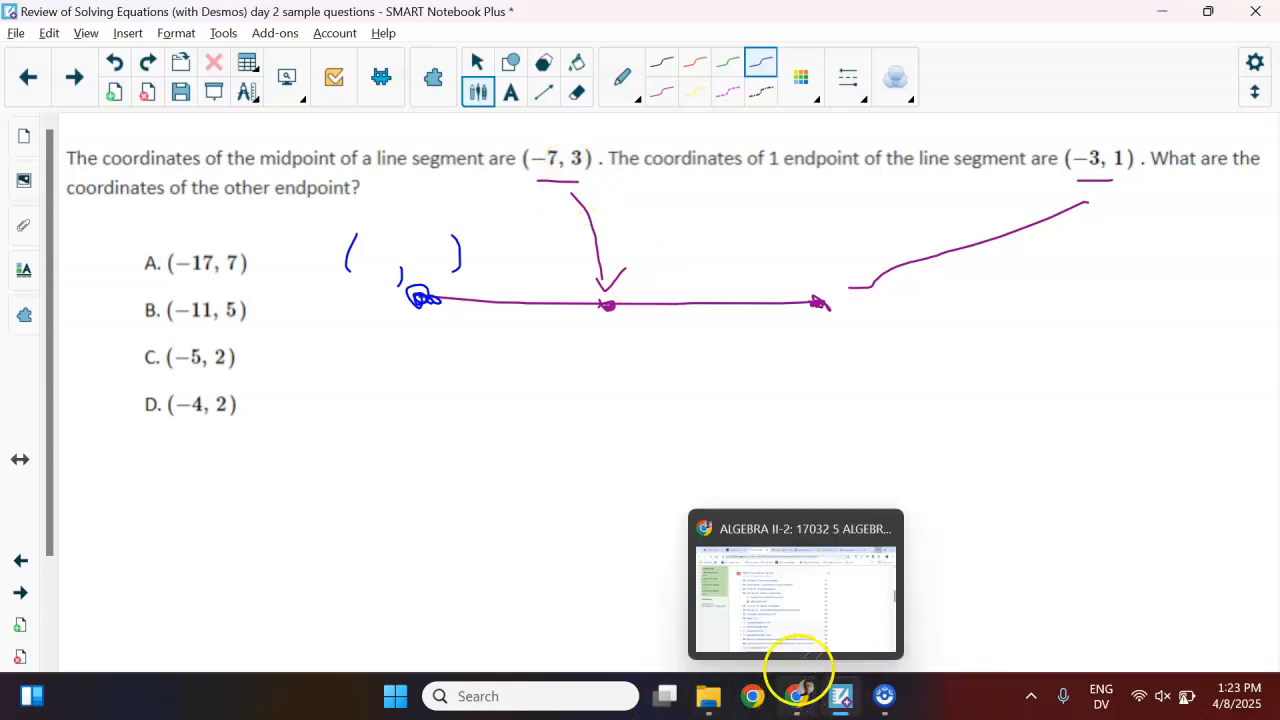
click(795, 640)
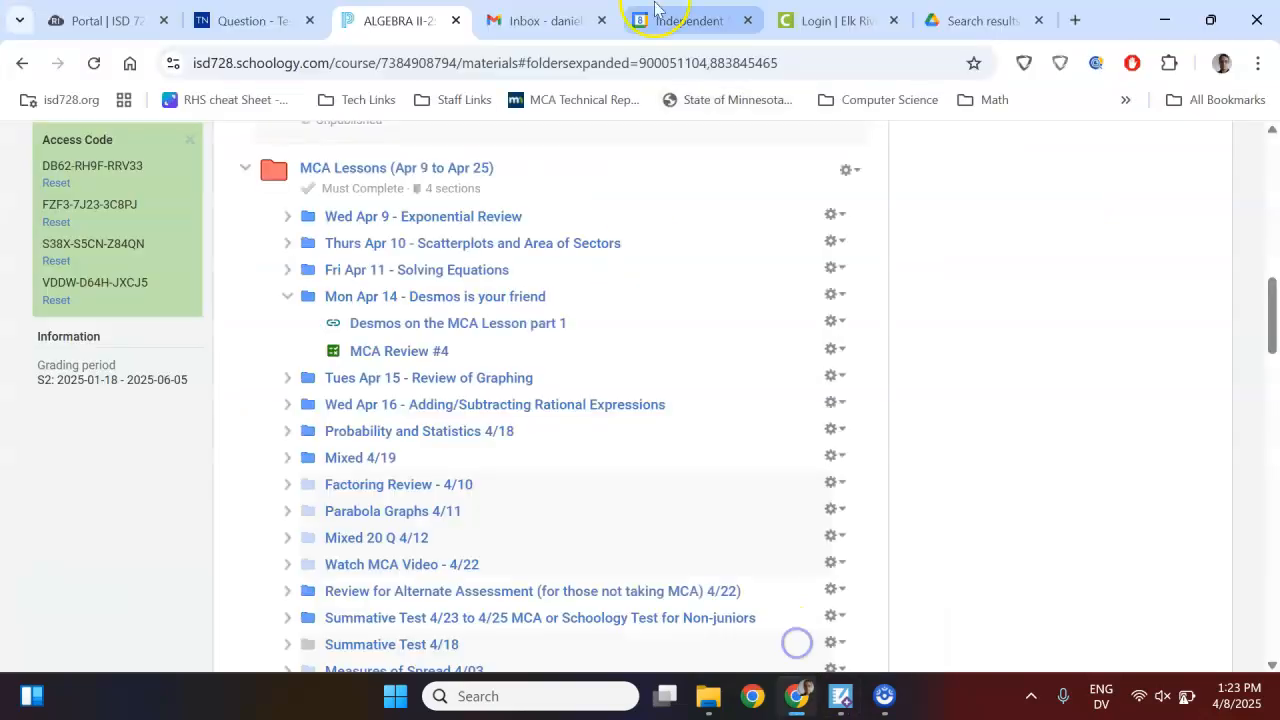
click(270, 28)
click(457, 228)
Plot the midpoint (−7, 3) as the first expression and show its label on the graph
click(361, 243)
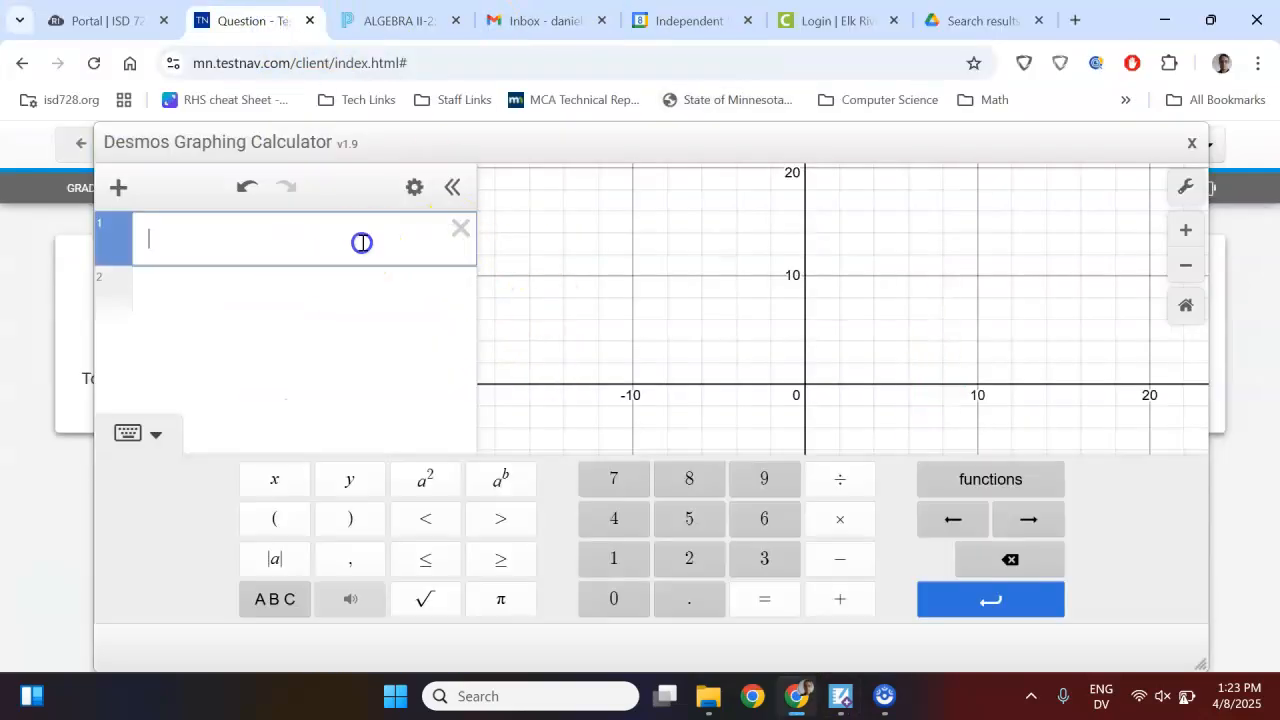
text(()
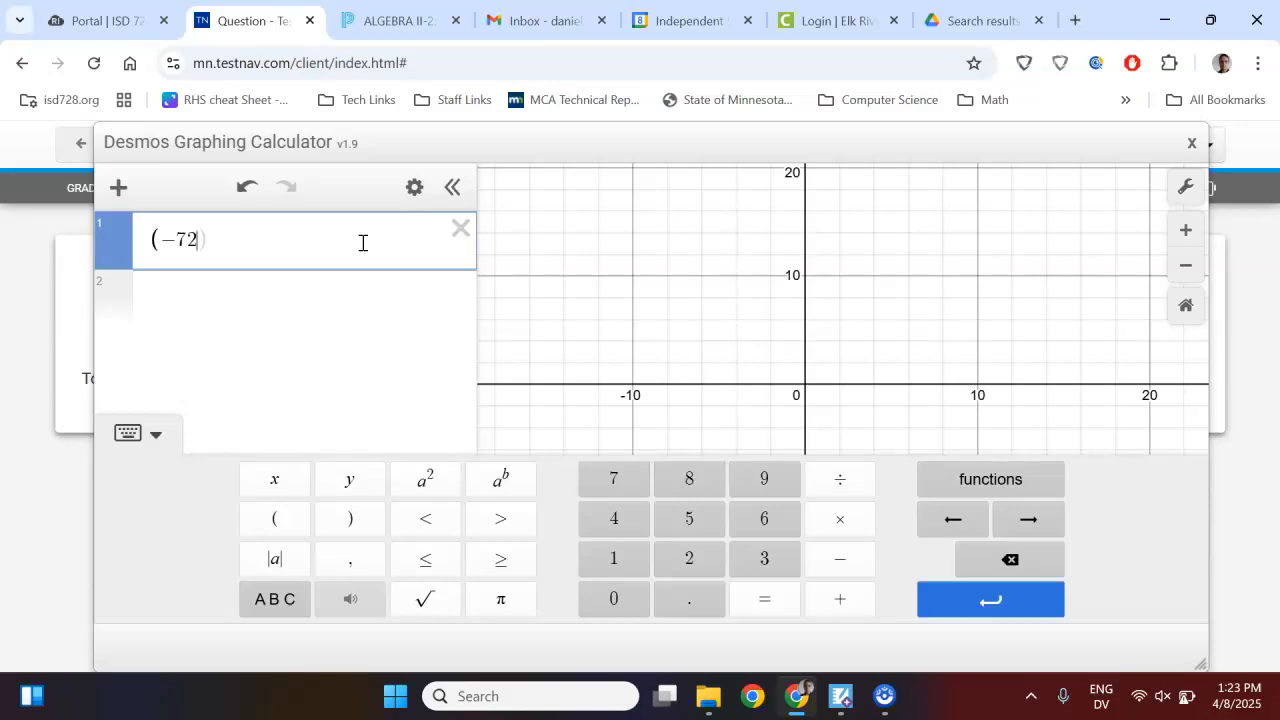
text(-7,3))
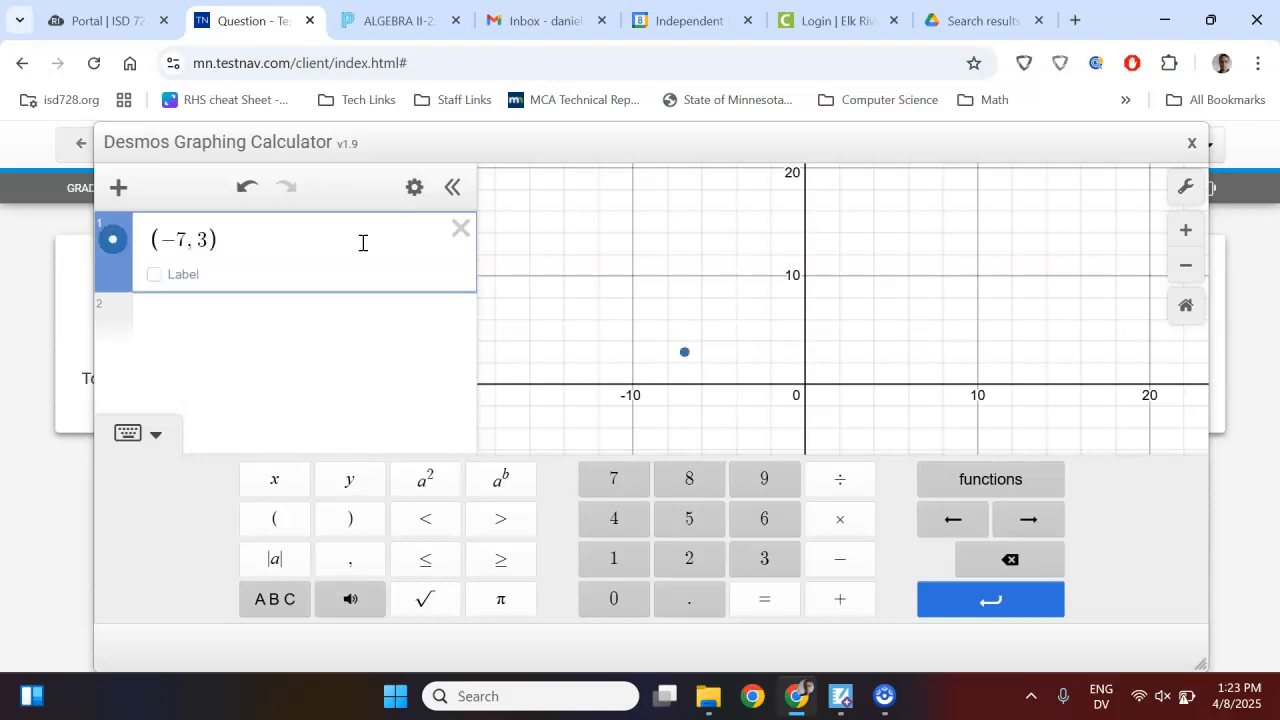
click(164, 278)
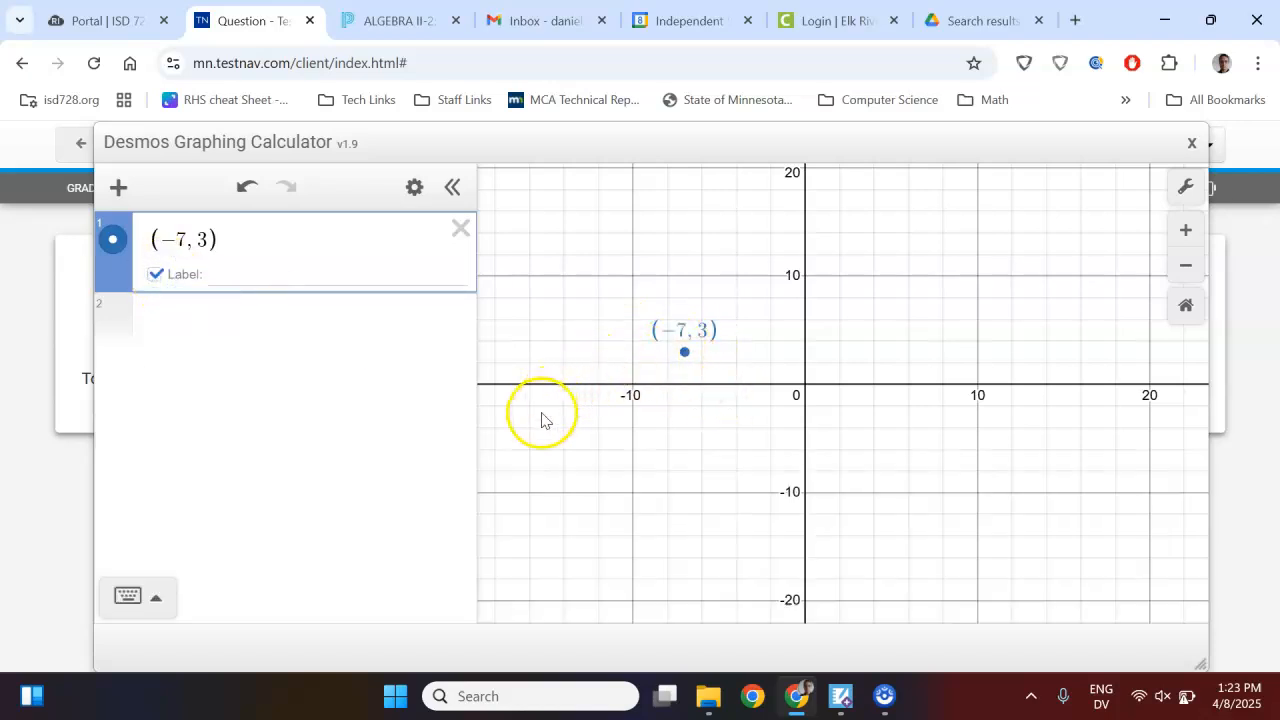
Check the given endpoint in the question, plot (−3, 1) as the second expression, and show its label
key(alt+Tab)
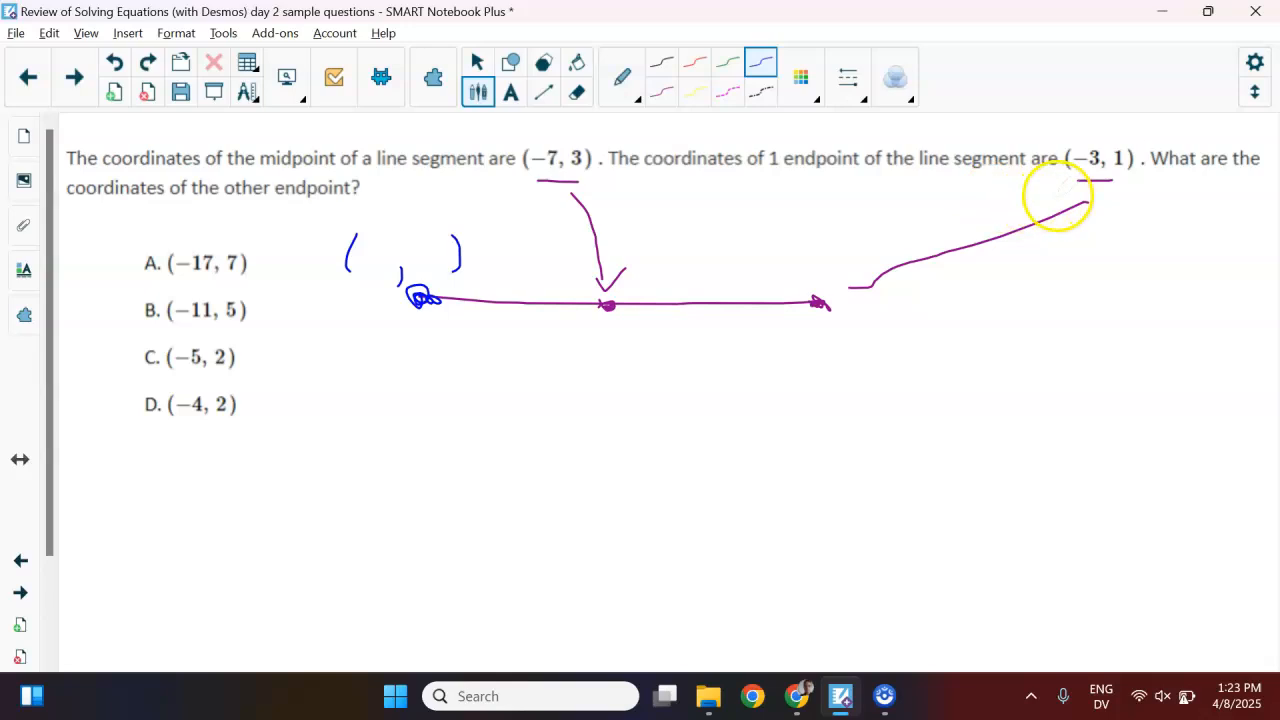
key(alt+Tab)
click(178, 326)
text((−)
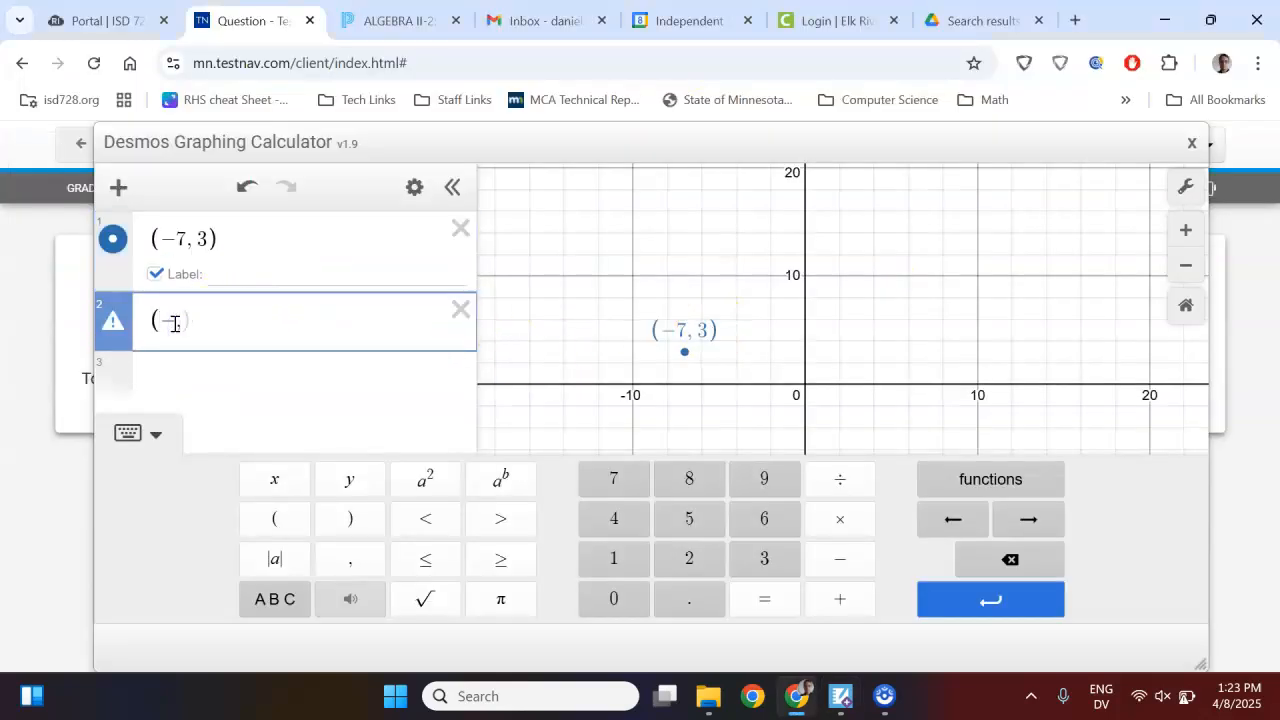
text(-3,1)
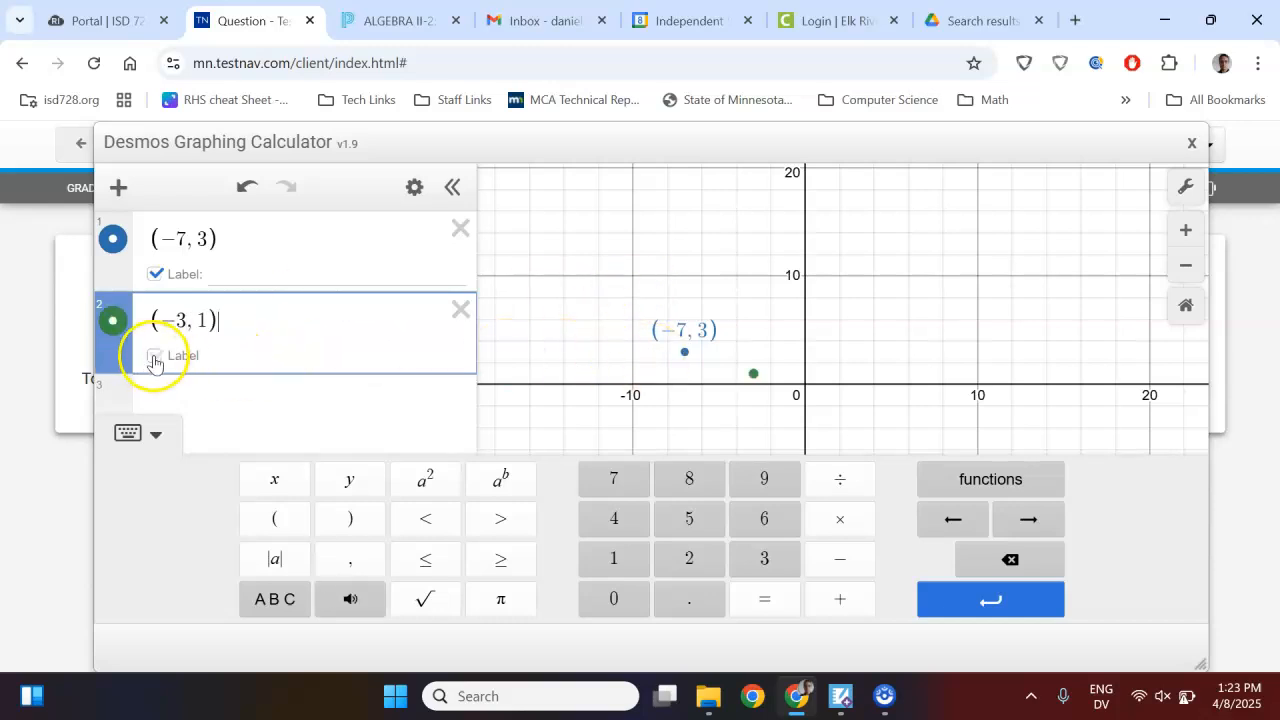
click(155, 355)
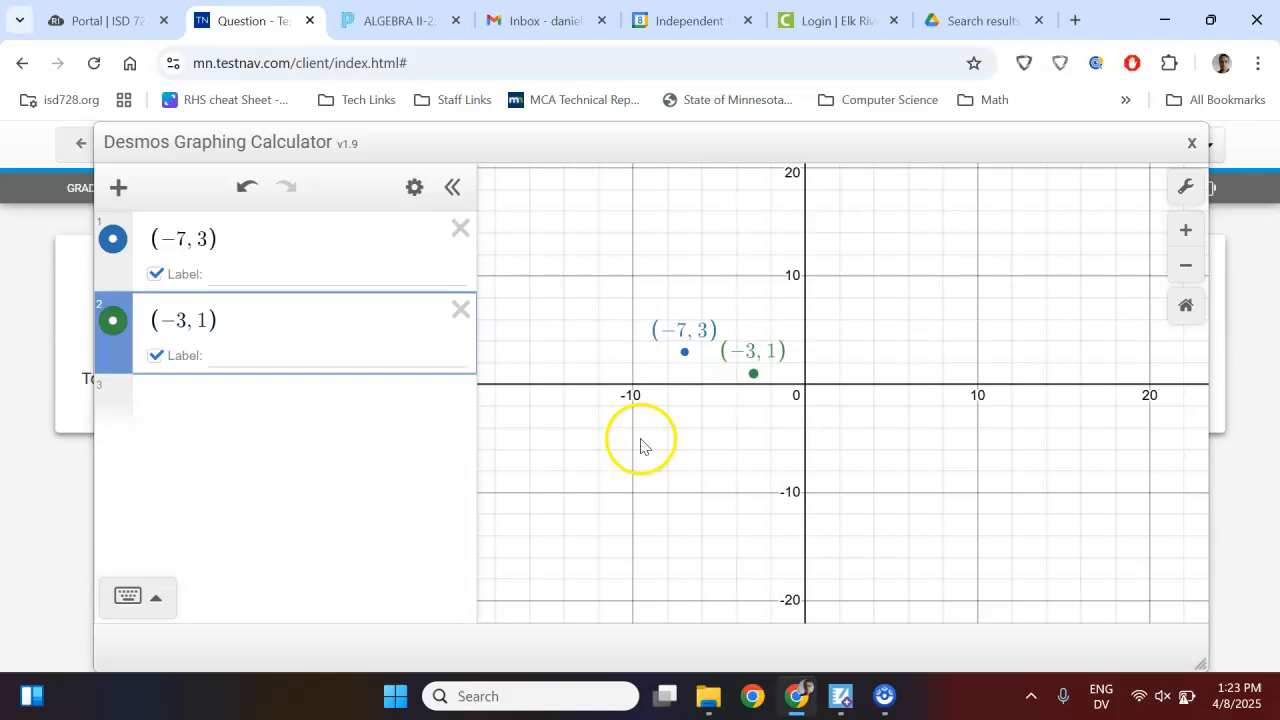
Check the answer choices in the question and plot choice A, (−17, 7), as the third expression
click(210, 408)
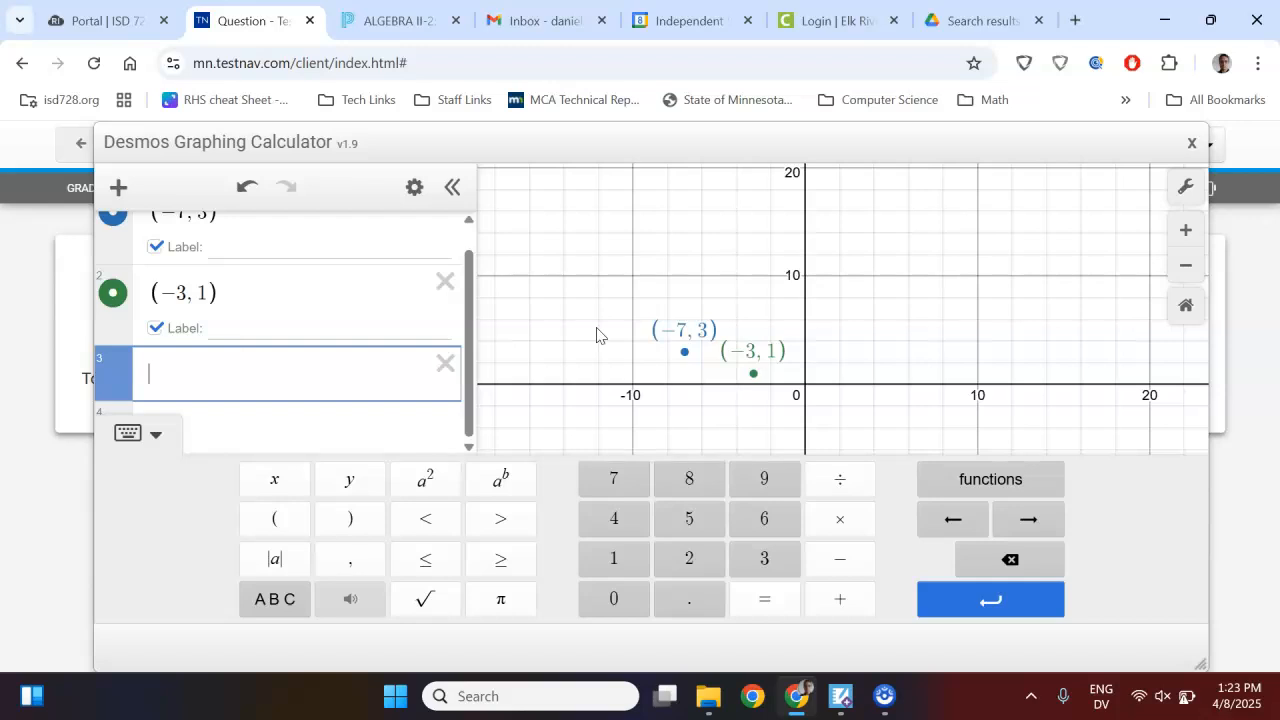
key(alt+Tab)
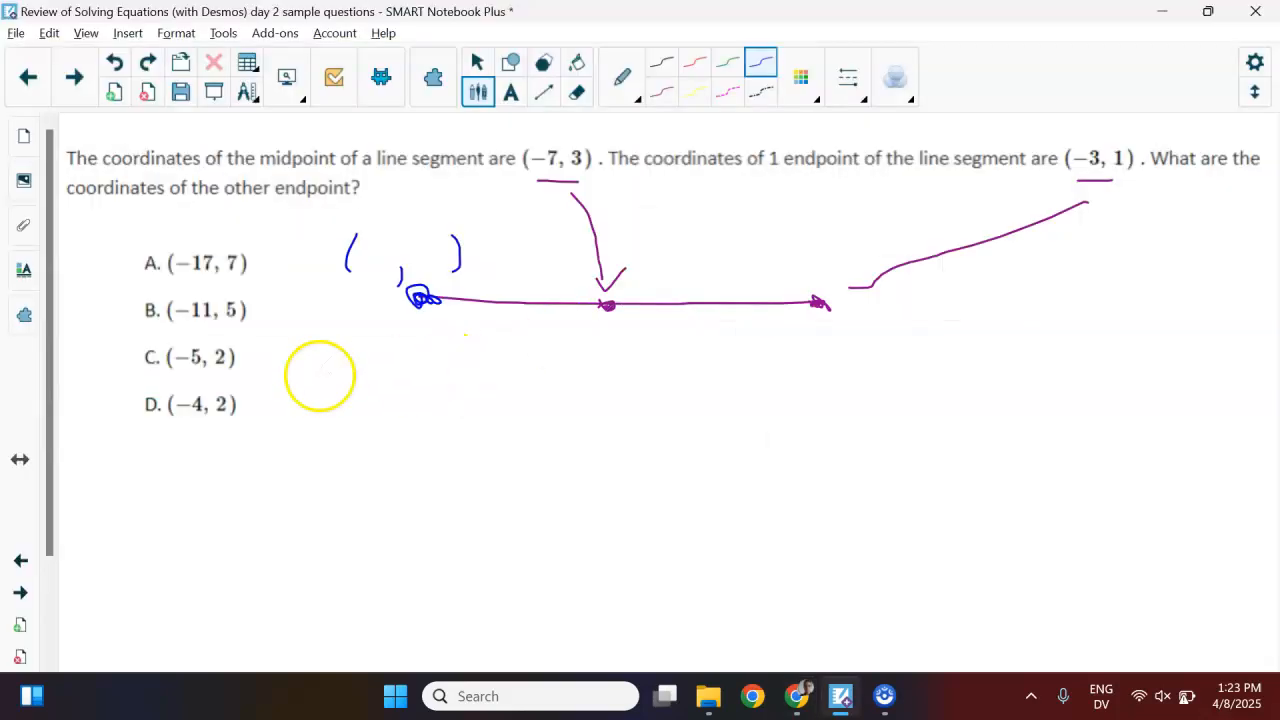
key(alt+Tab)
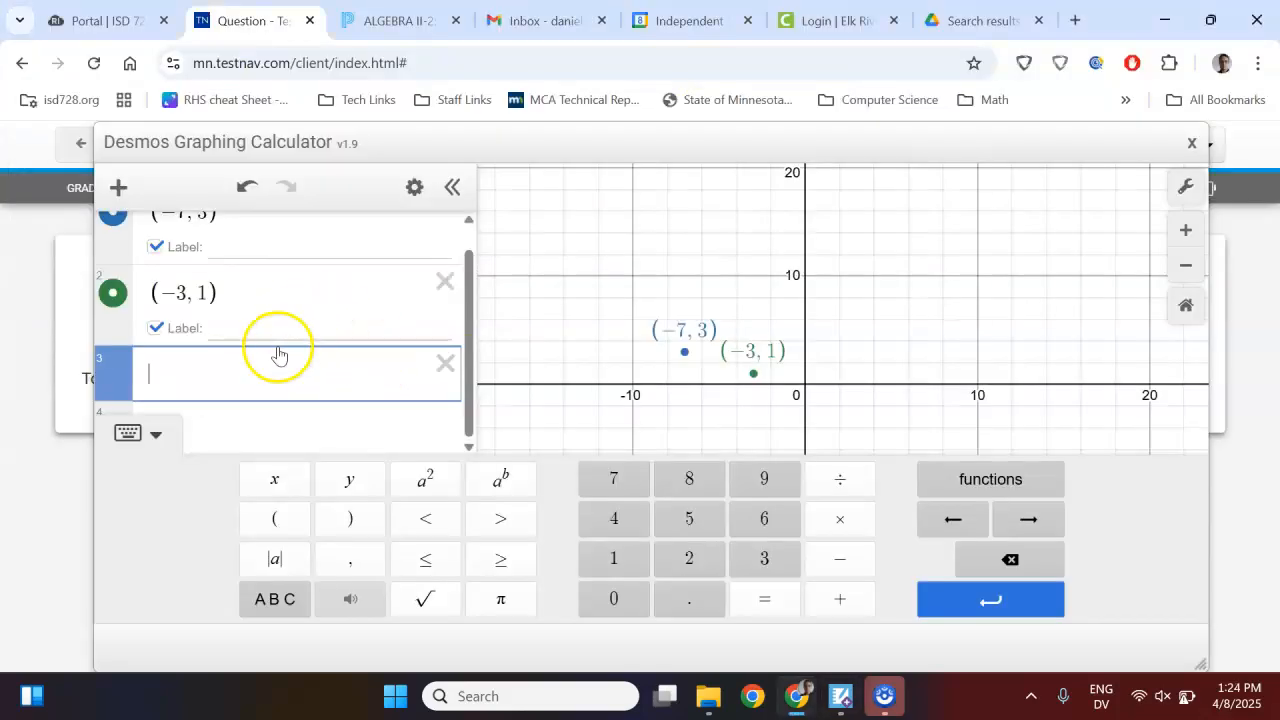
text(()
text(-17,7)
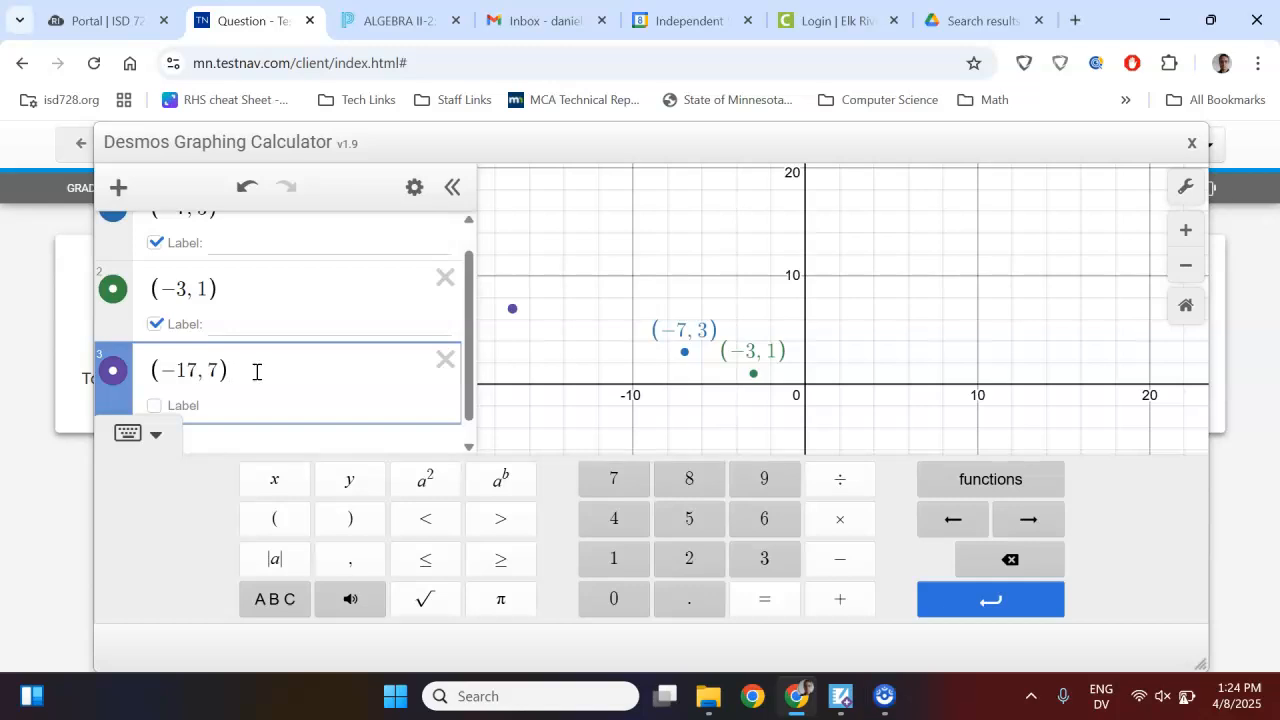
Change the third point to answer choice B, (−11, 5), and show its label on the graph
key(alt+Tab)
key(alt+Tab)
key(BackSpace)
key(BackSpace)
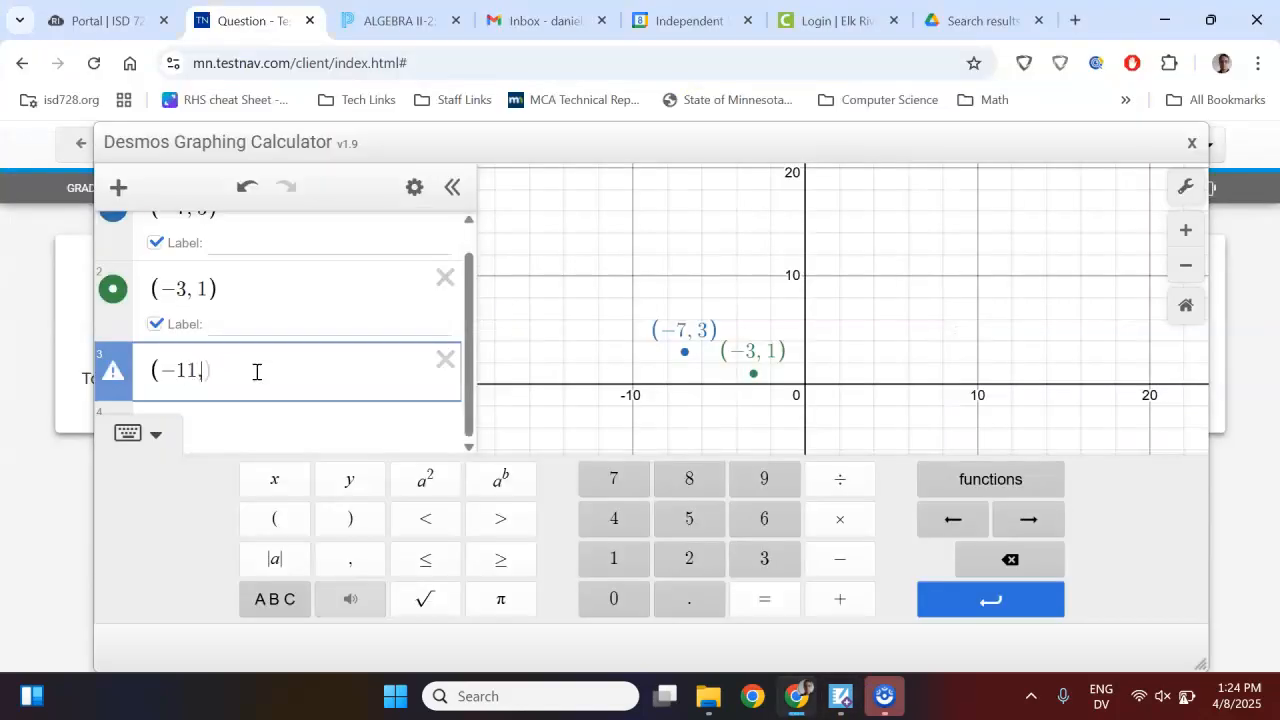
text(5)
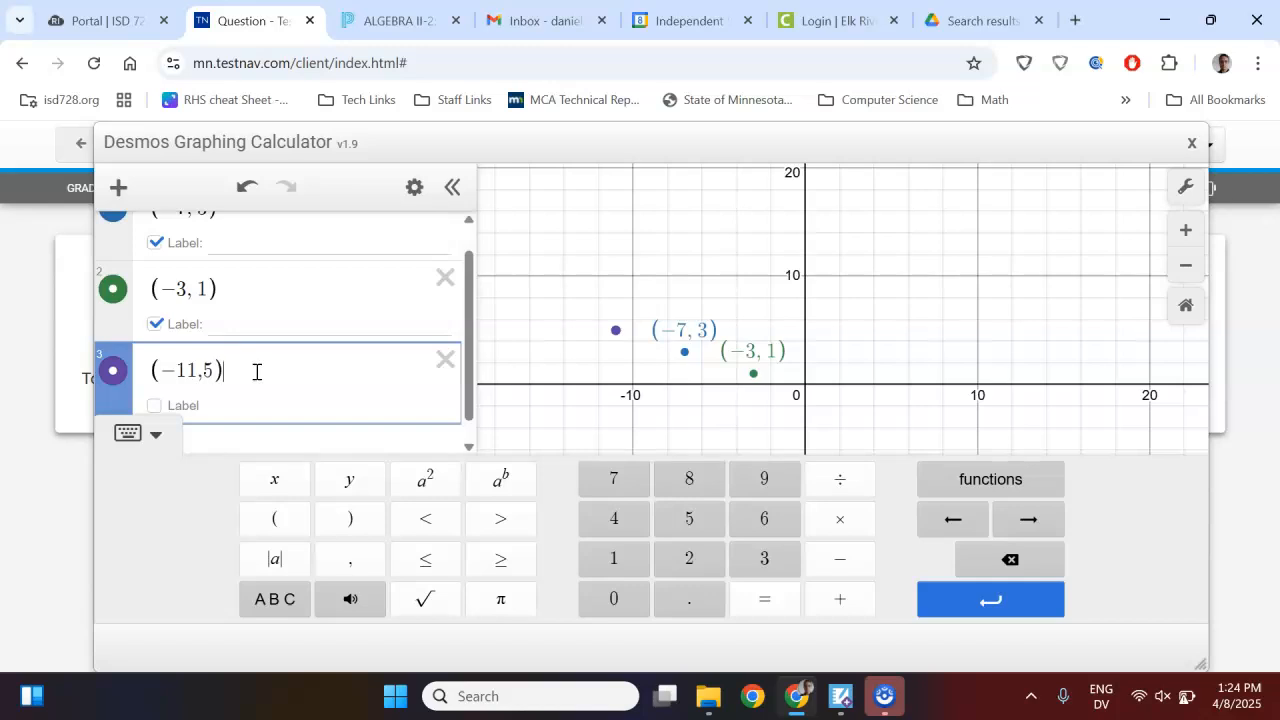
click(155, 432)
click(157, 437)
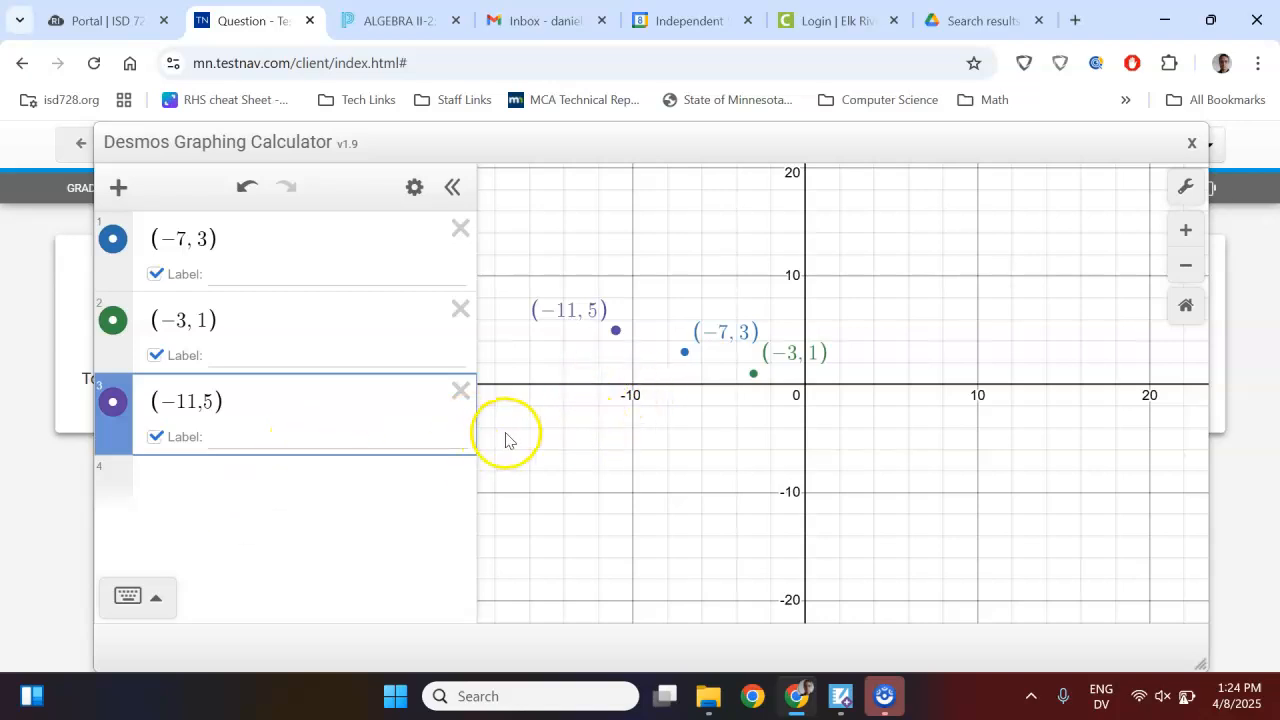
Replace the third point's coordinates with answer choice C, (−5, 2)
key(alt+Tab)
key(alt+Tab)
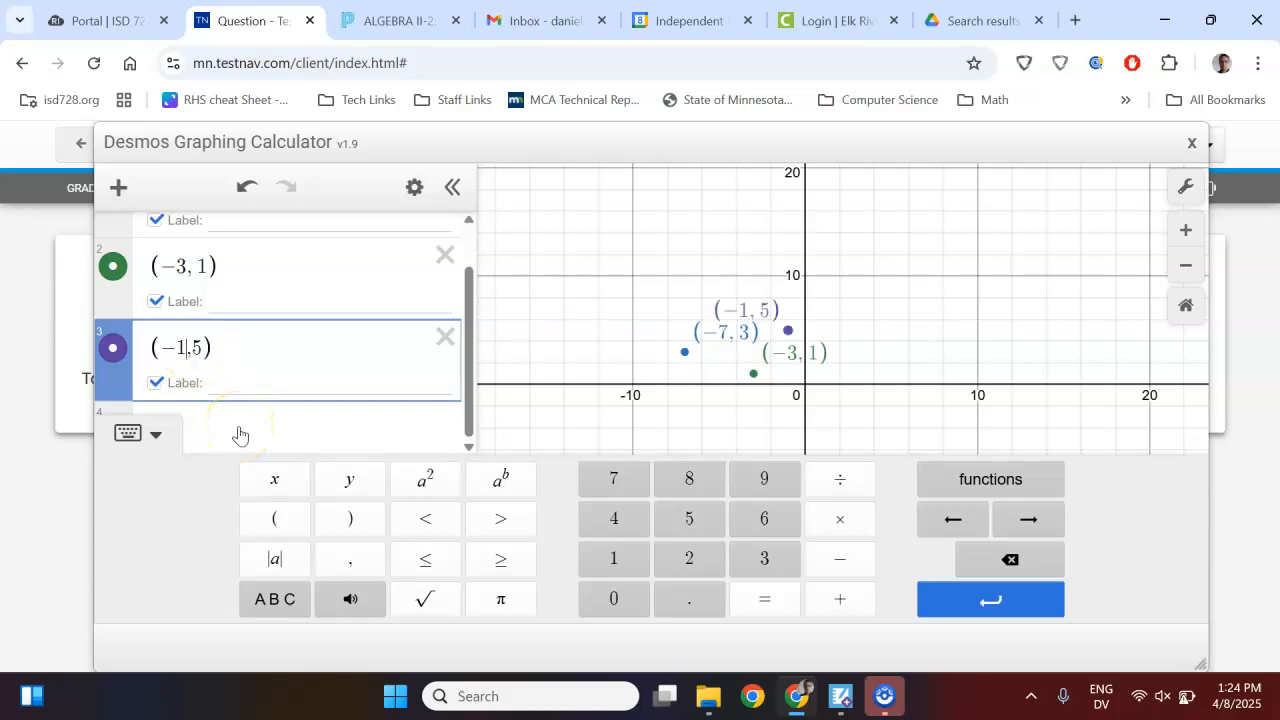
key(BackSpace)
text(5)
key(BackSpace)
text(2)
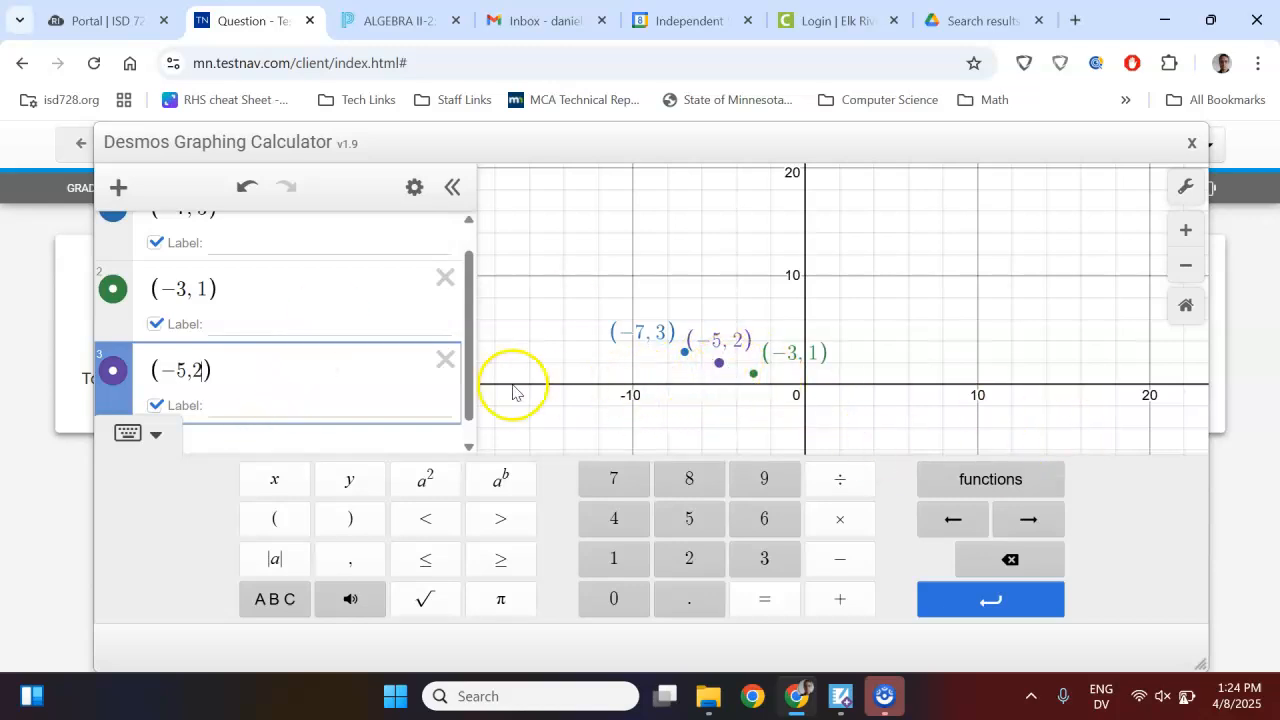
Test answer choice D by changing the third point to (−4, 2)
key(alt+Tab)
key(alt+Tab)
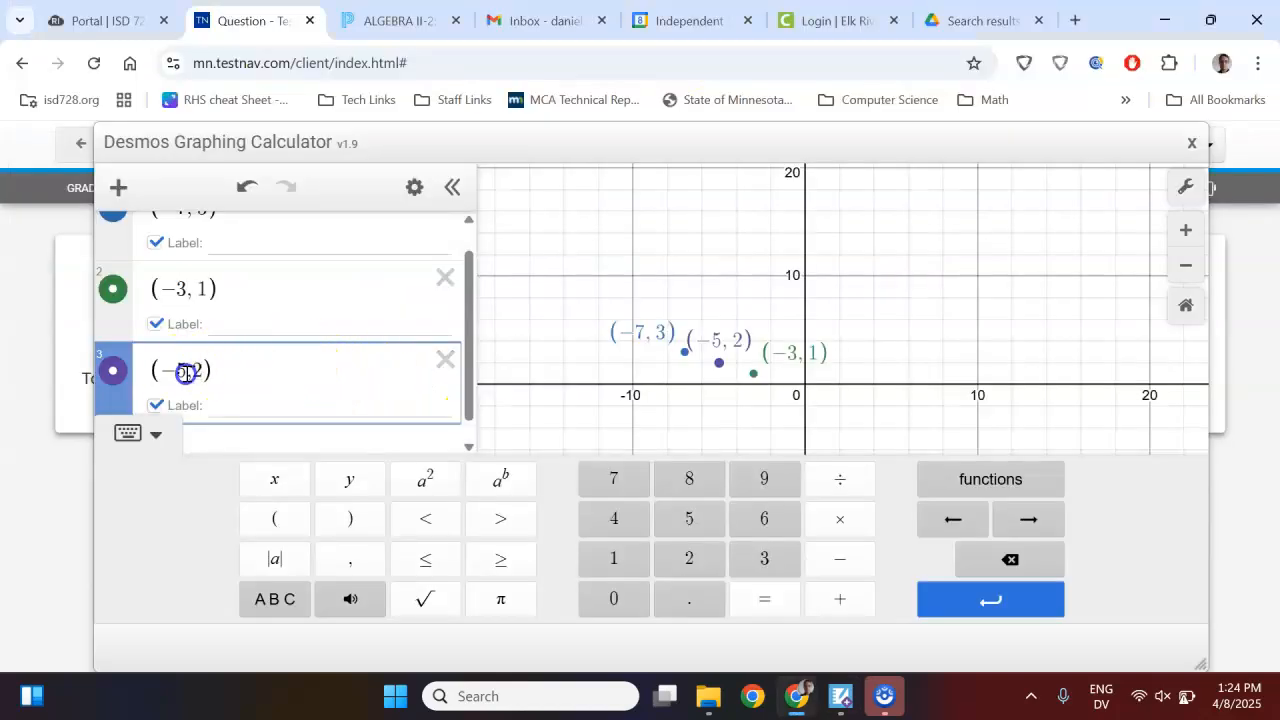
key(BackSpace)
text(4)
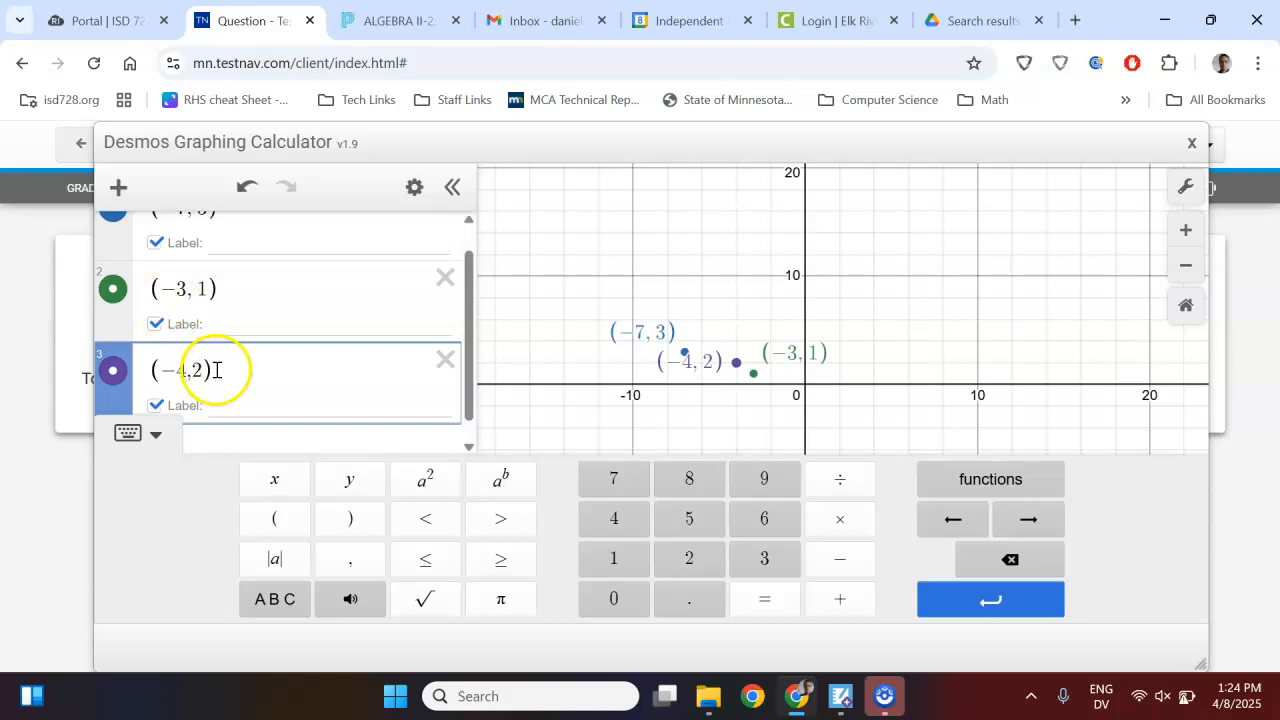
Circle answer choice B in SMART Notebook, draw an arrow from it toward the unknown endpoint, and return to Desmos
key(alt+Tab)
mouse_move(186, 299)
mouse_down()
mouse_move(129, 300)
mouse_move(243, 327)
mouse_move(195, 294)
mouse_up()
drag(260, 338, 381, 318)
key(alt+Tab)
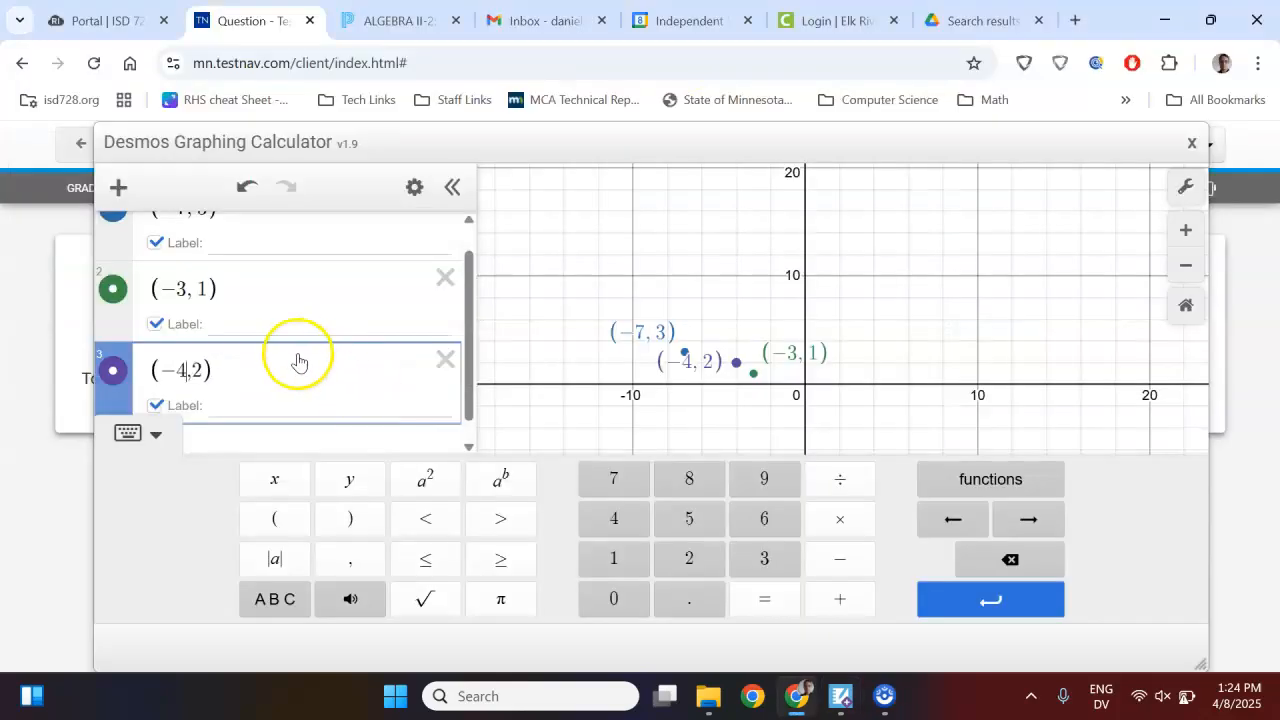
Set the third plotted point back to (−11, 5)
key(BackSpace)
text(11)
key(Right)
key(Right)
key(BackSpace)
text(5)
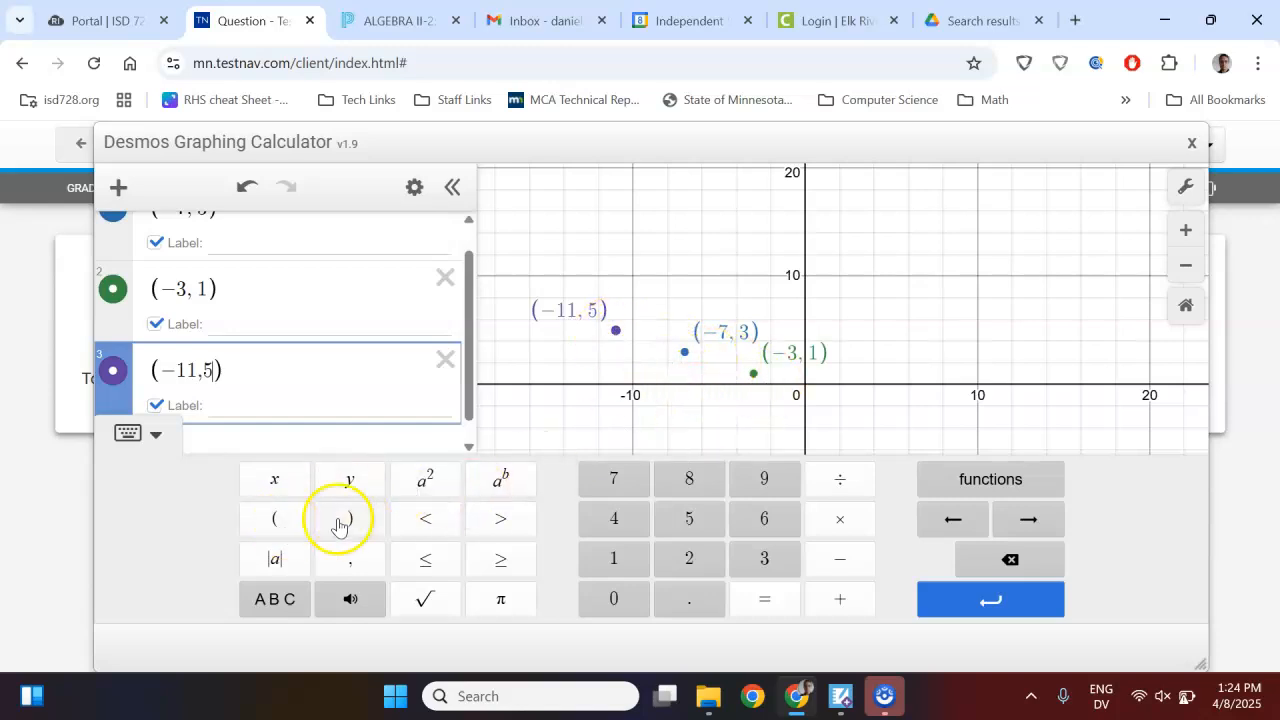
Go to the cafe coffee problem page in SMART Notebook and start handwriting the definition of x below the question
click(897, 698)
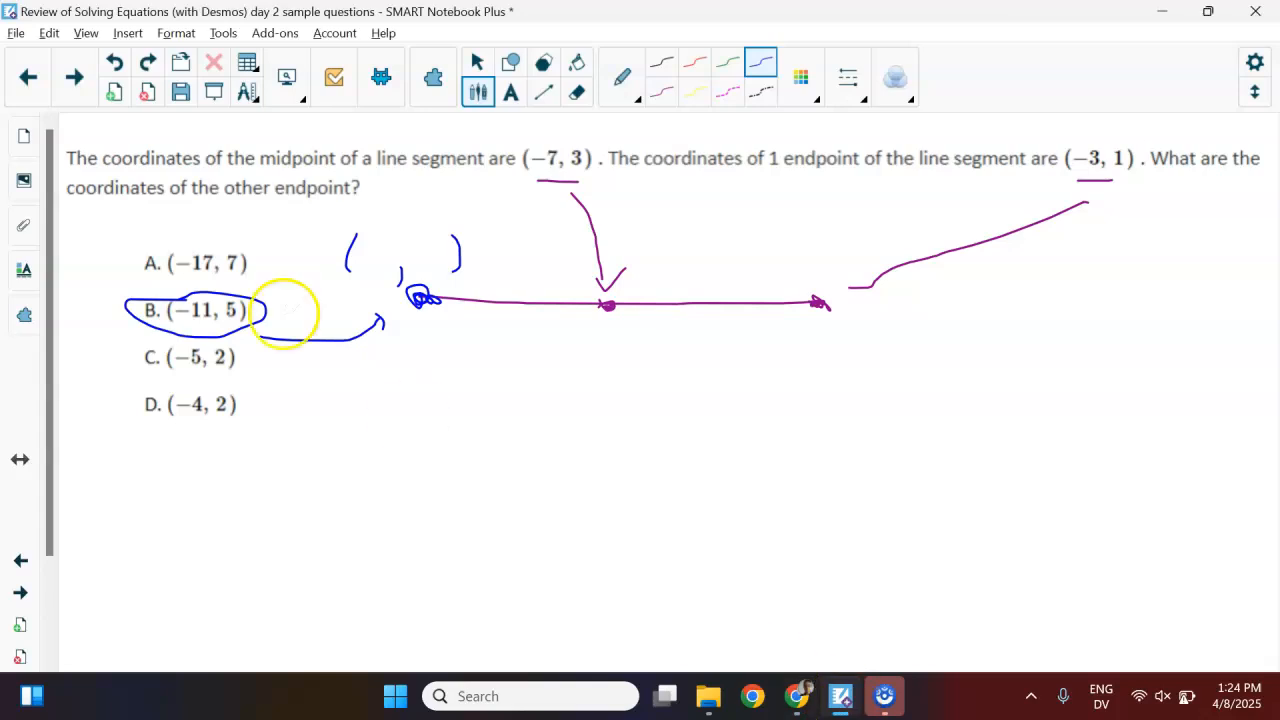
click(67, 96)
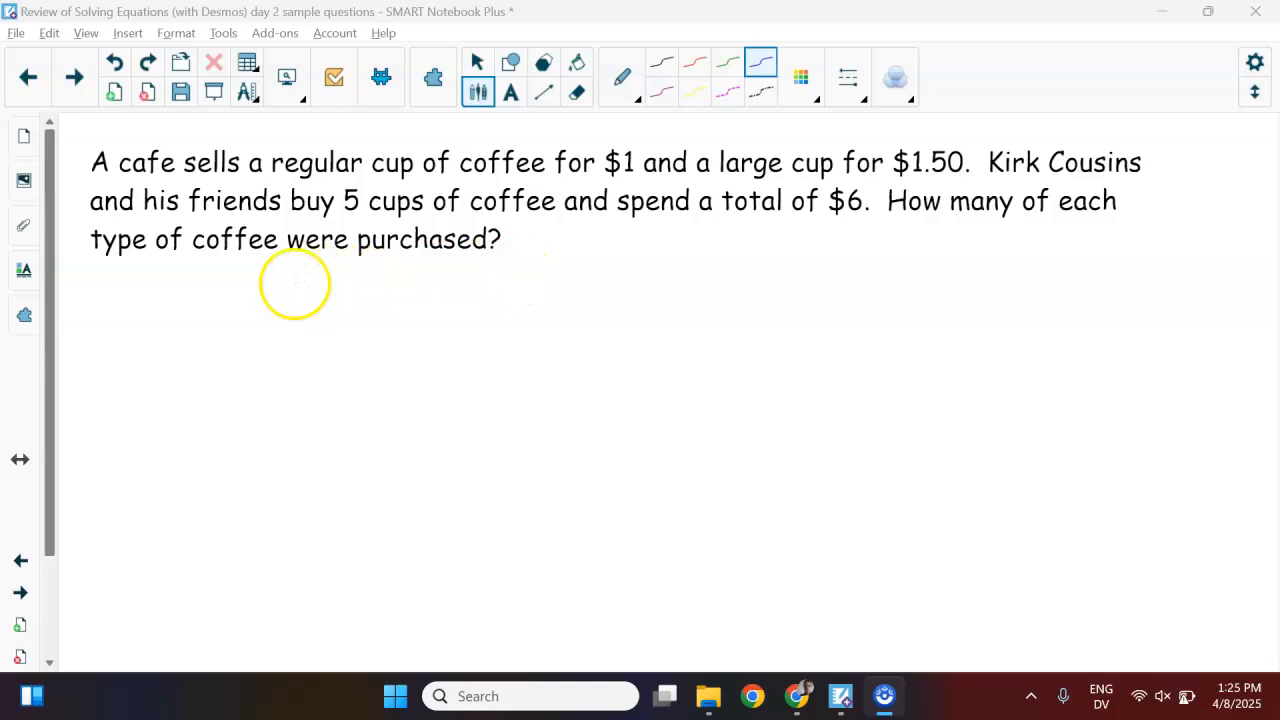
mouse_move(288, 284)
mouse_down()
mouse_move(306, 304)
mouse_move(309, 289)
mouse_move(343, 290)
mouse_move(340, 300)
mouse_up()
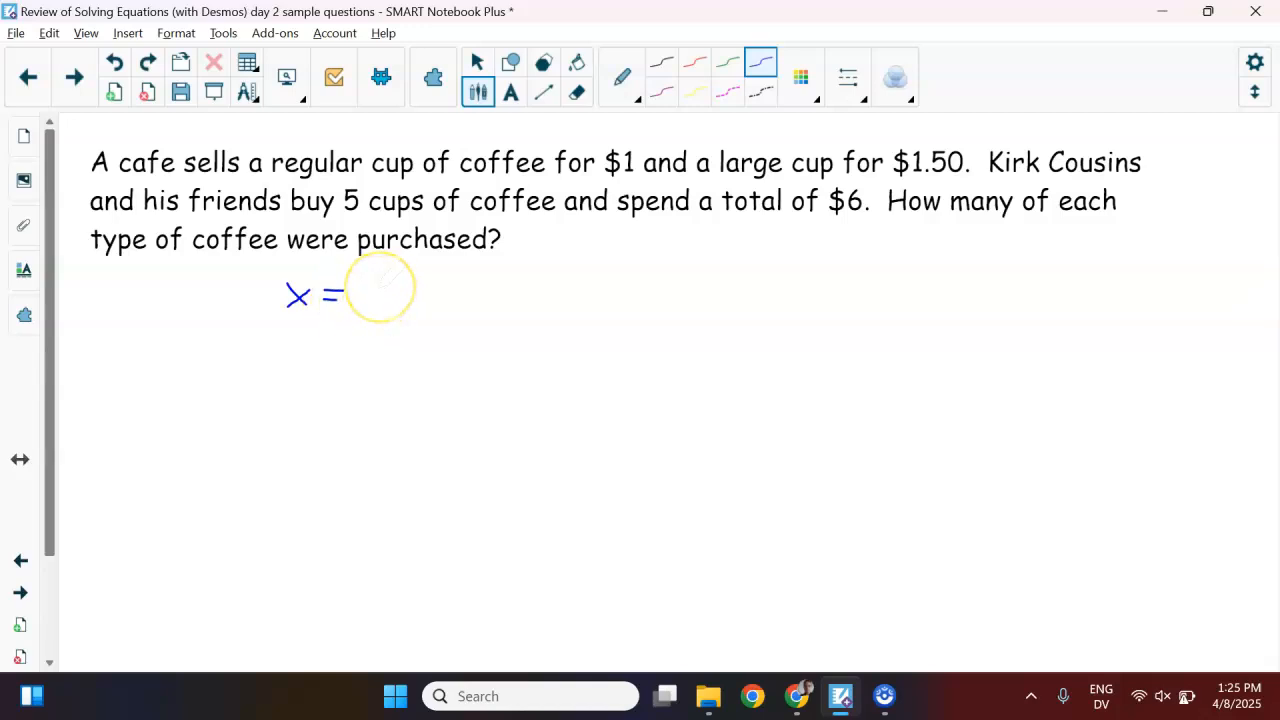
drag(362, 285, 428, 309)
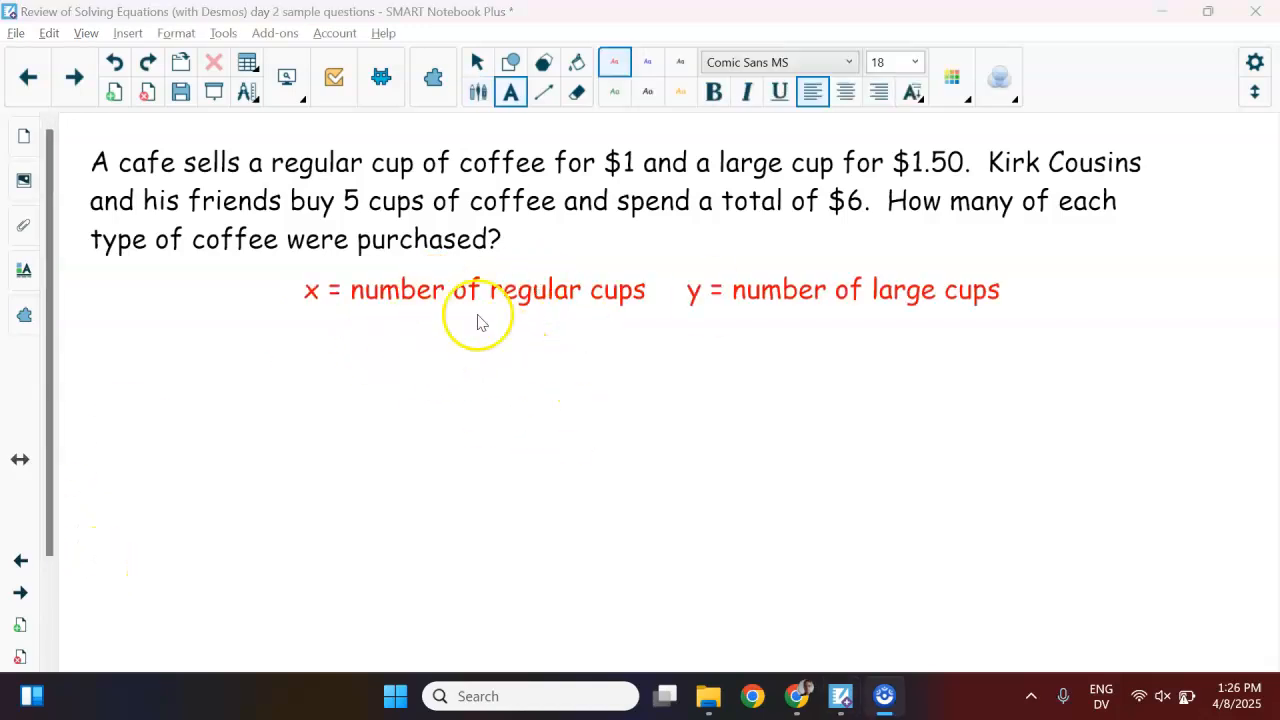
Add red text with the equation 1x + 1.5y = 6 under "Money" and x + y = 5 under "Number of cups = 5"
click(620, 66)
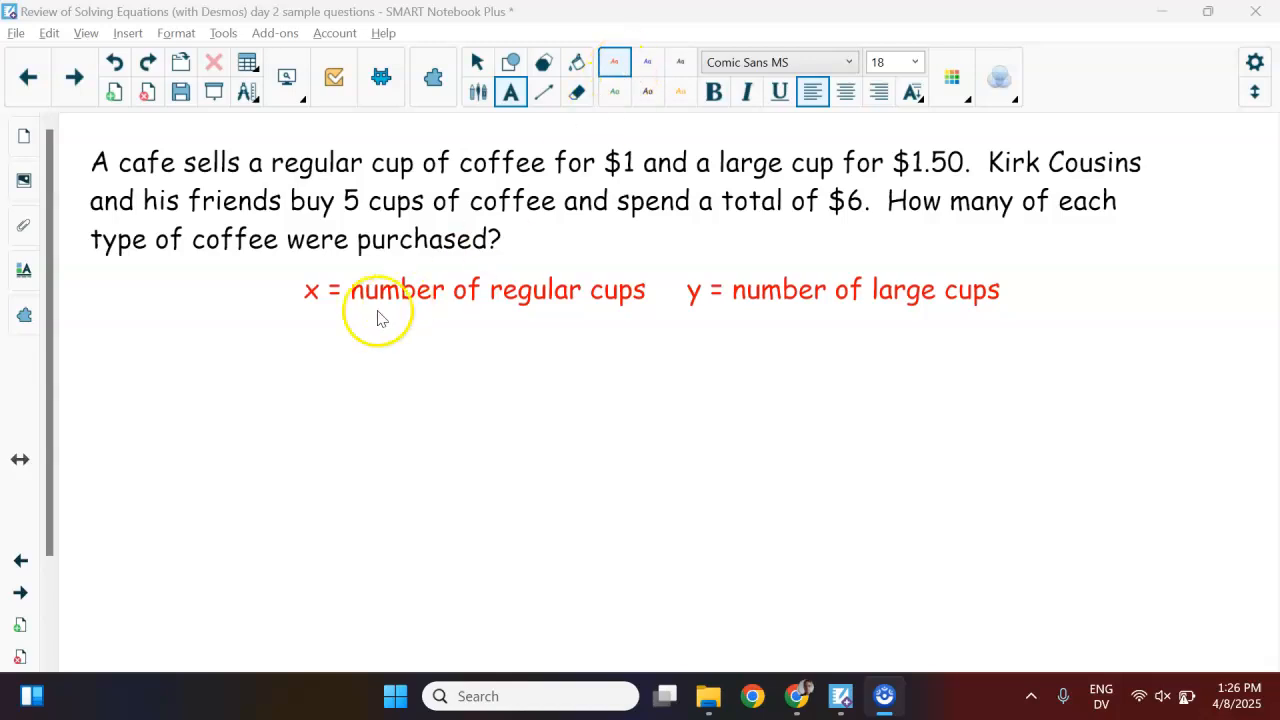
click(175, 350)
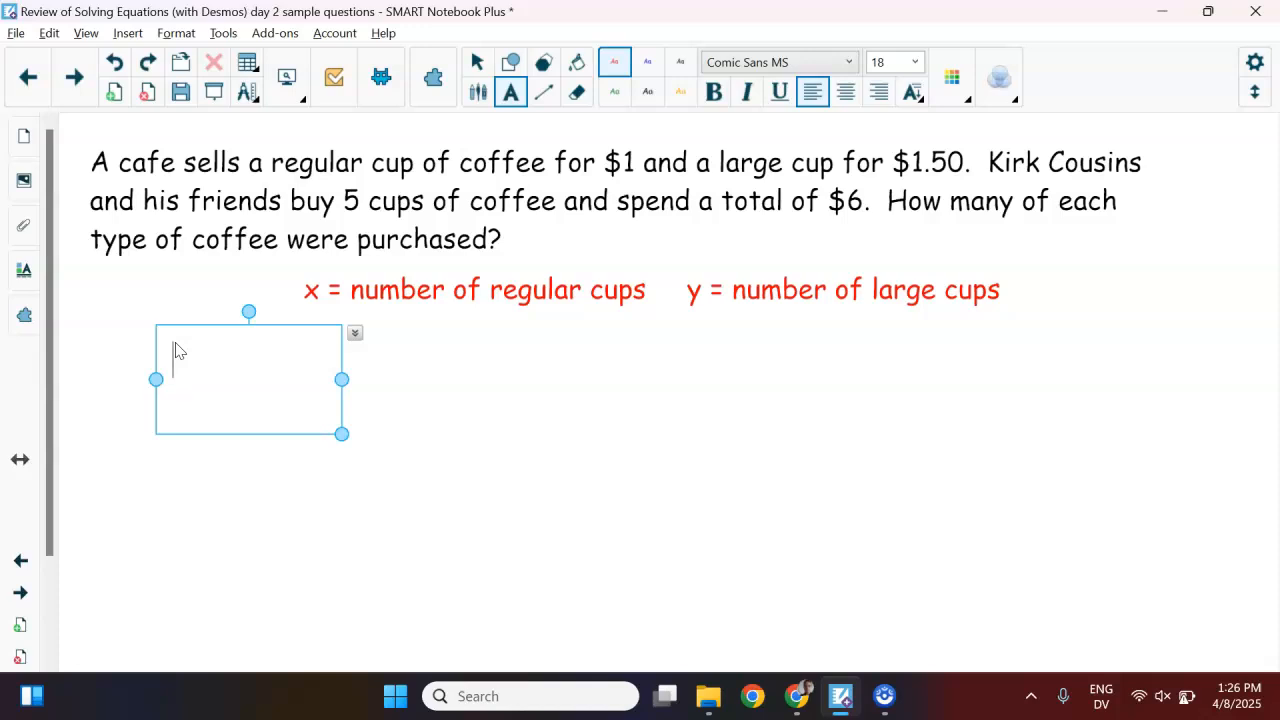
text(Money)
key(Return)
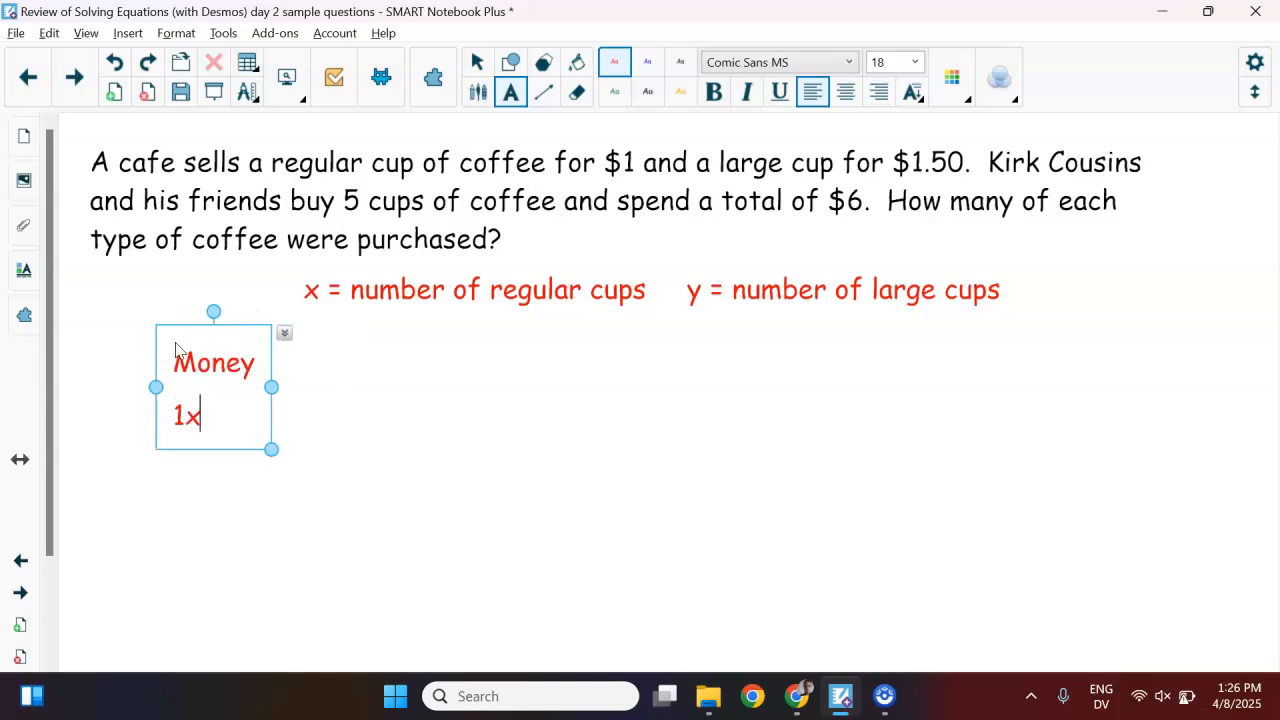
text(1x + 1.5y)
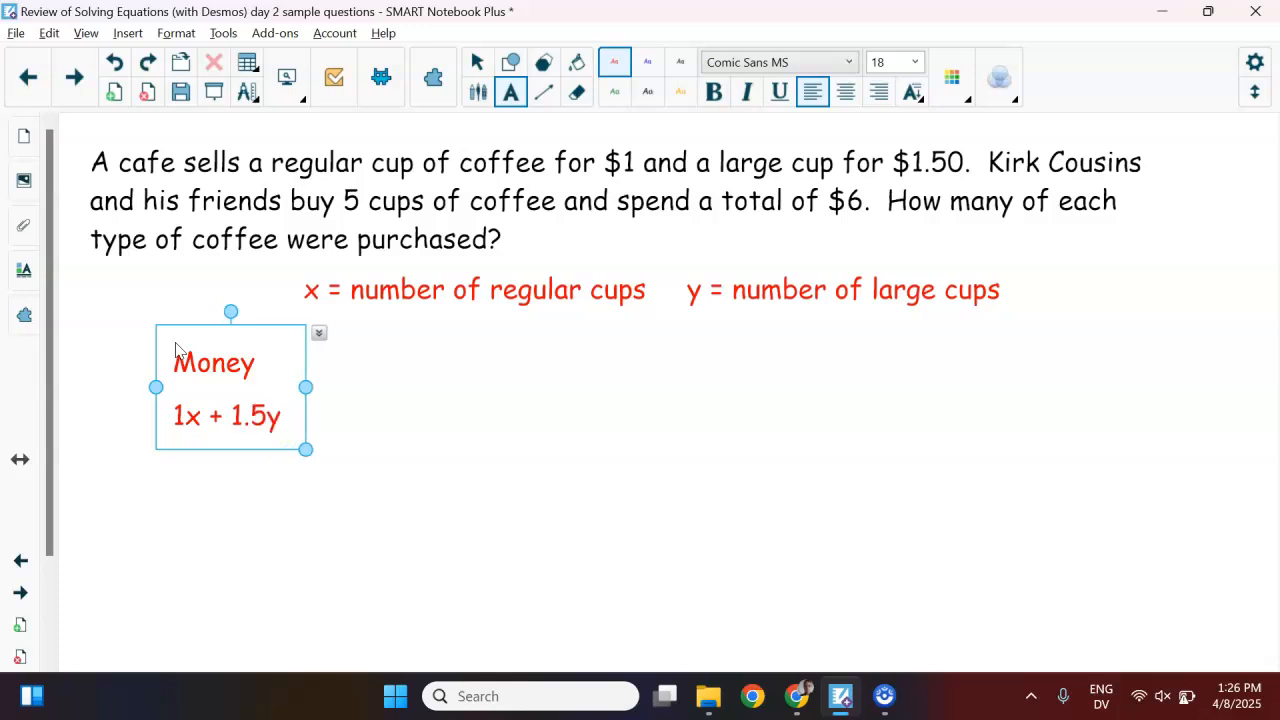
text( = 6)
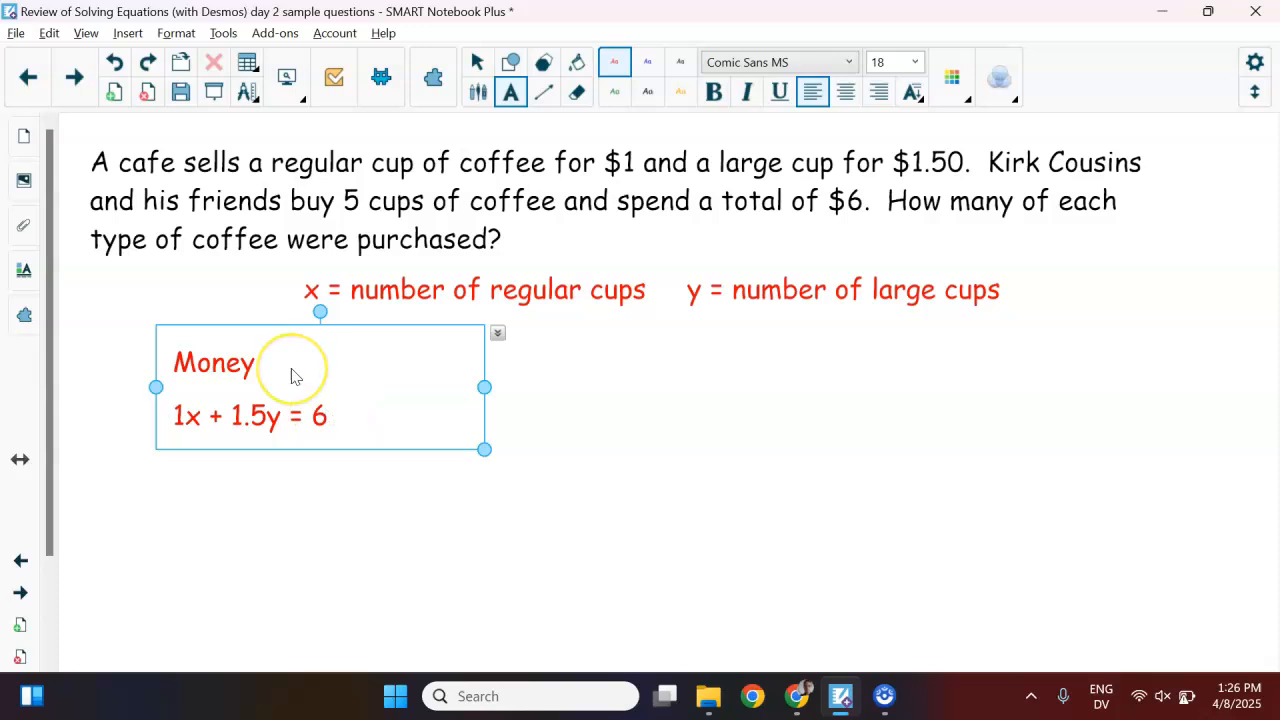
text(Number of cups = 5)
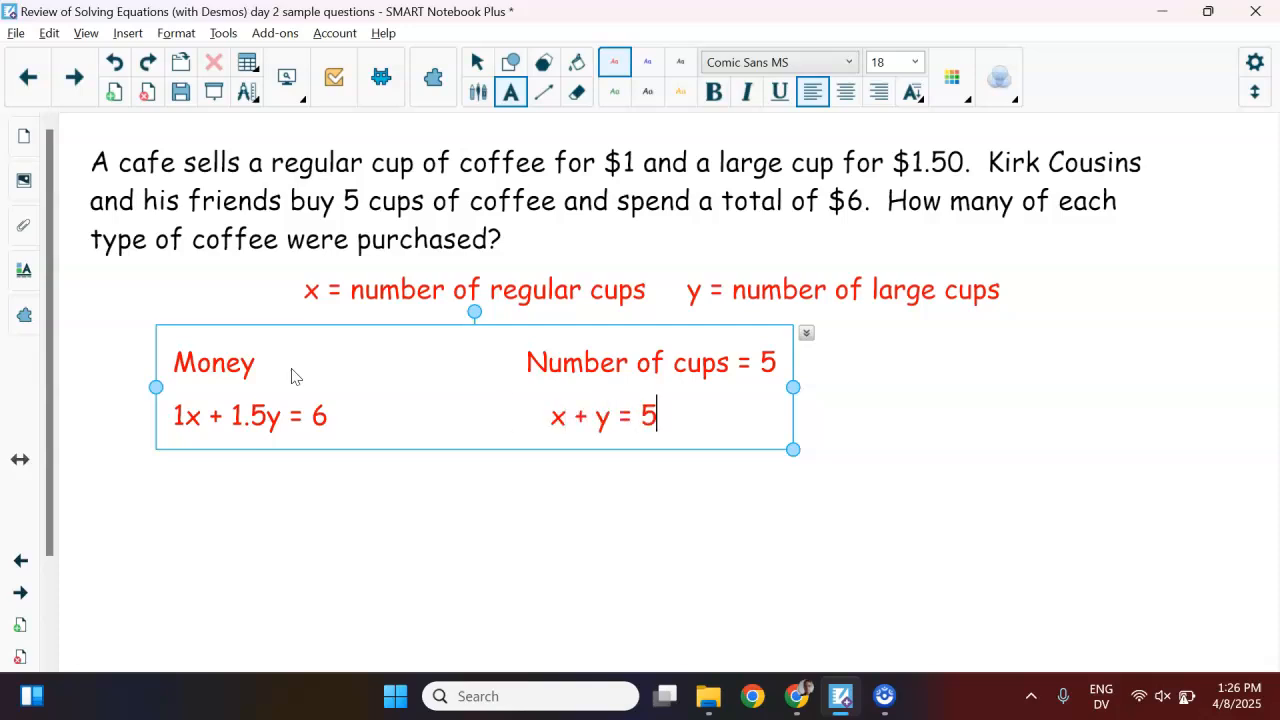
click(595, 495)
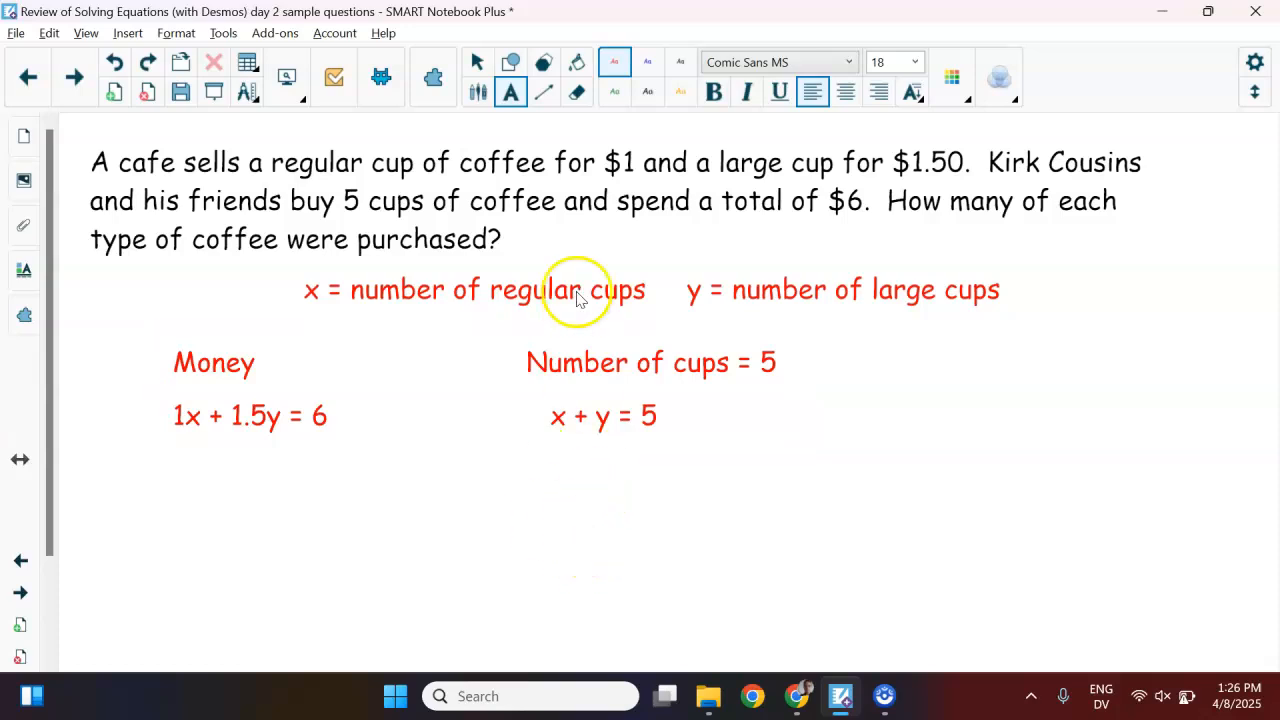
Handwrite parentheses around x + y = 5 with a −1 multiplier in front, using the black pen
click(478, 92)
click(661, 62)
drag(545, 400, 540, 429)
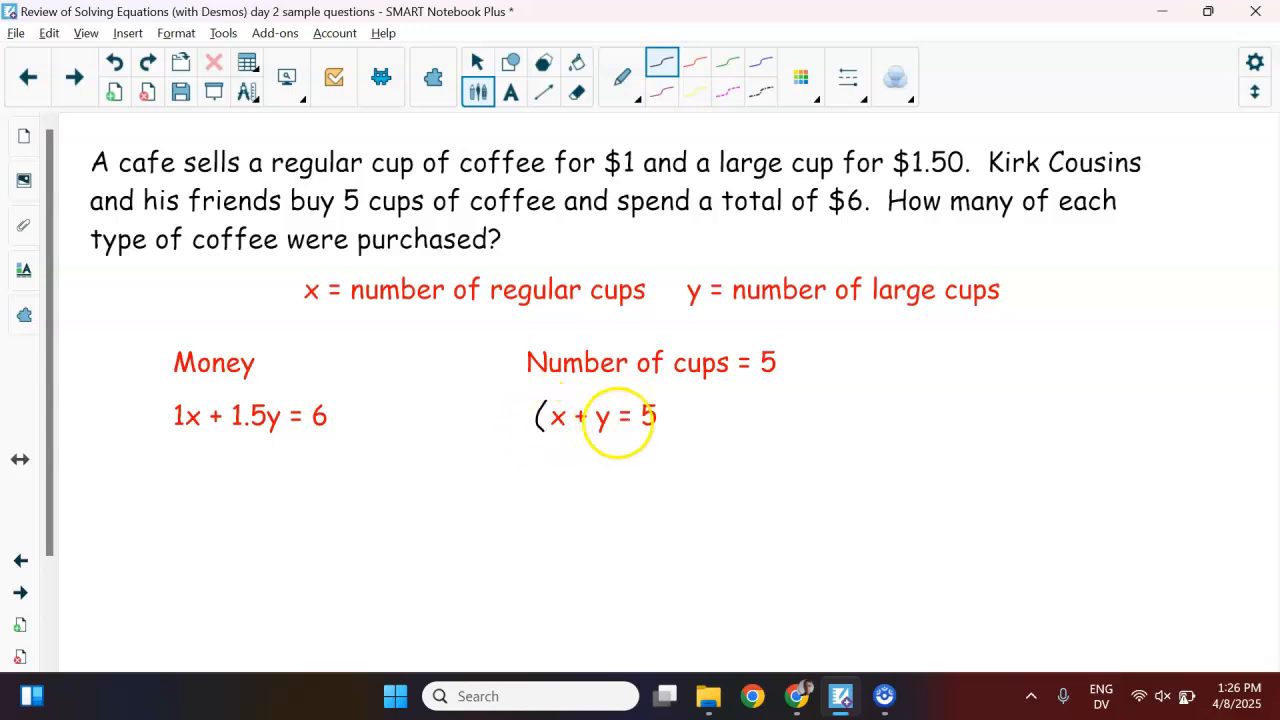
drag(663, 394, 678, 424)
drag(484, 416, 519, 431)
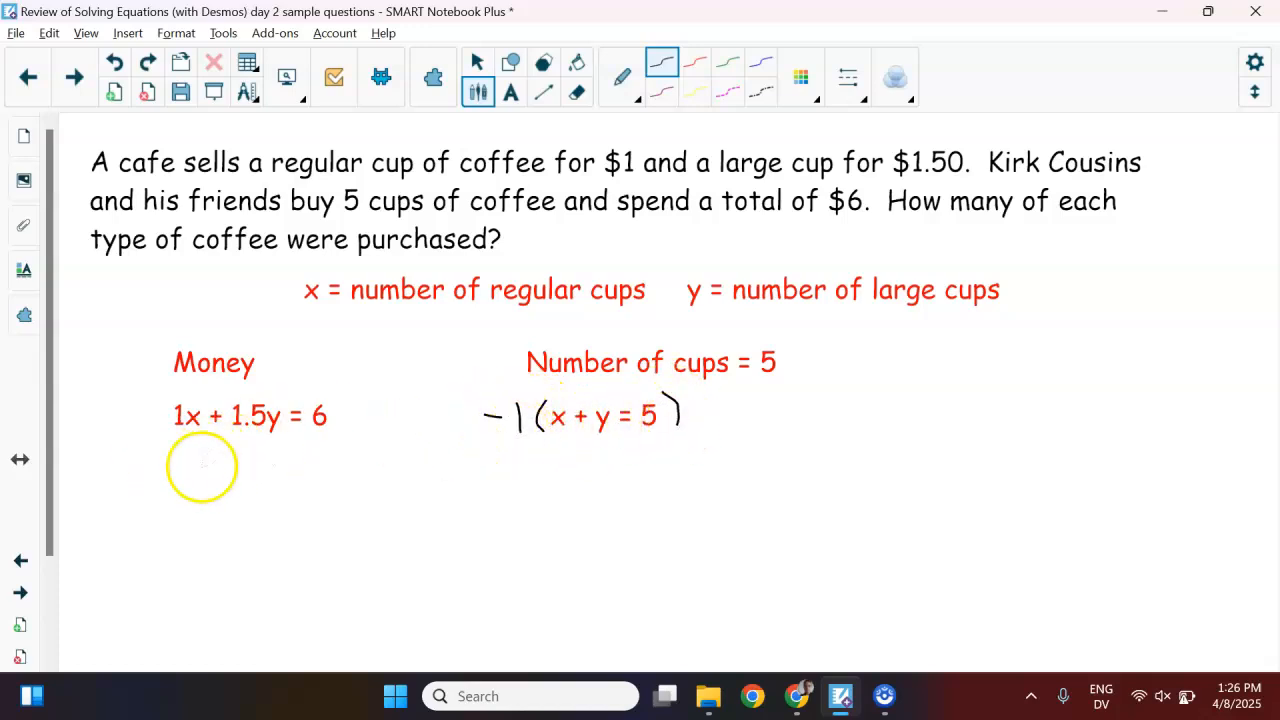
drag(144, 483, 318, 510)
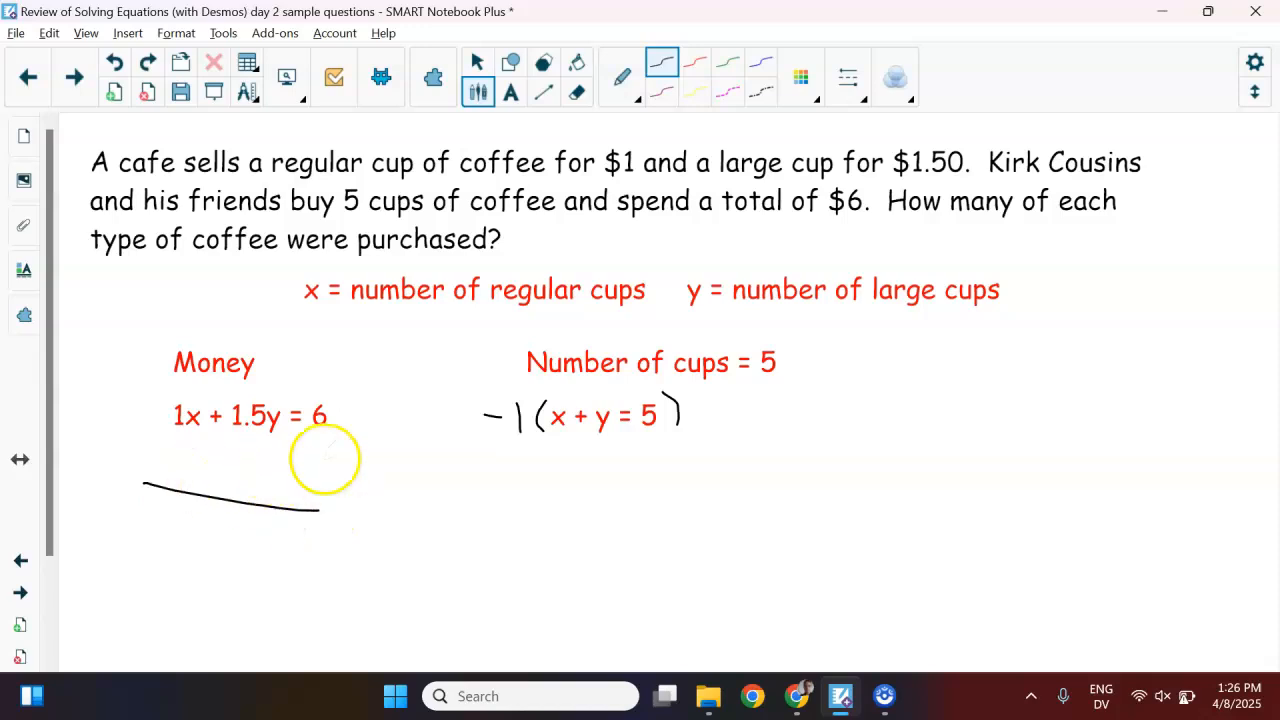
click(577, 92)
drag(114, 491, 326, 509)
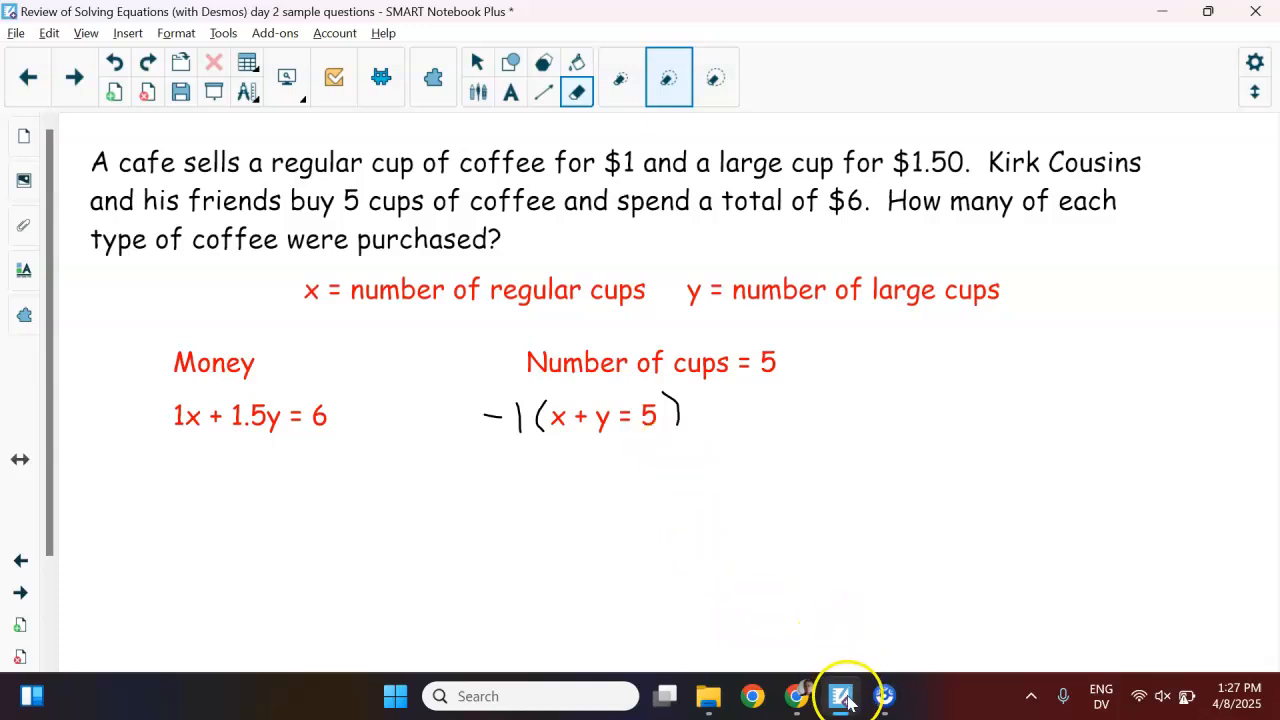
Switch to the Desmos calculator and delete all three plotted points from the expression list
mouse_move(805, 705)
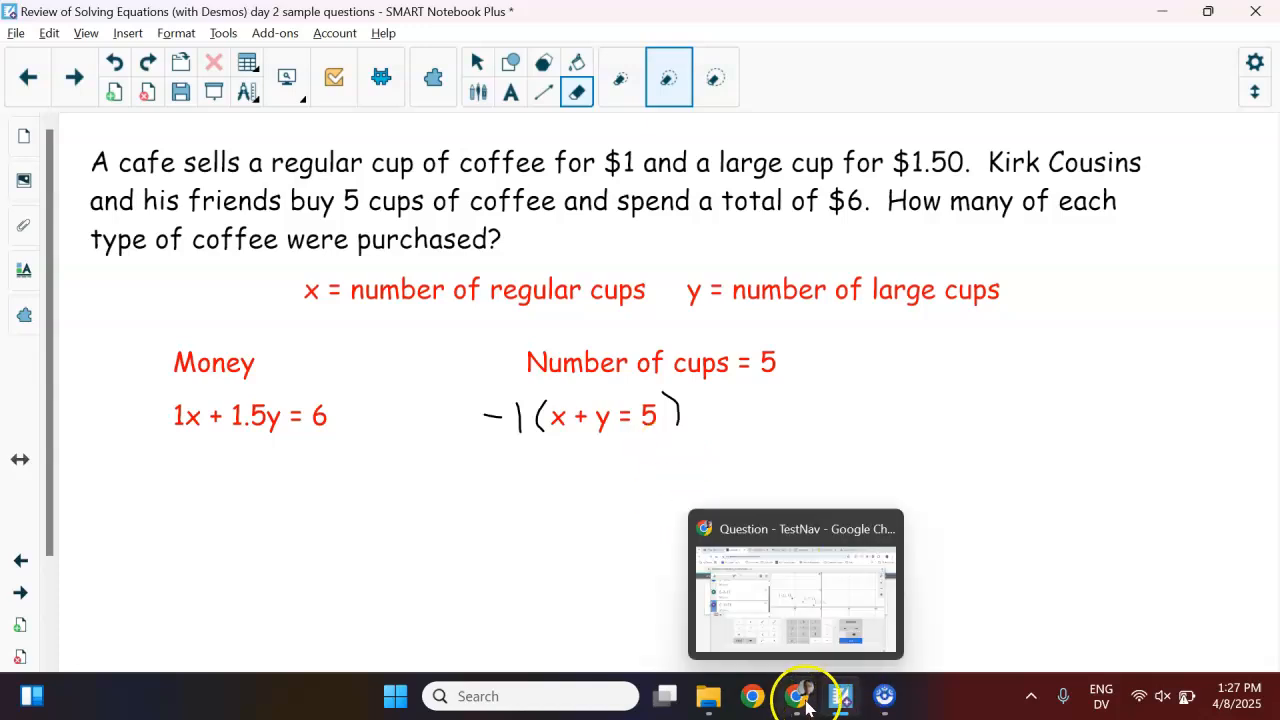
click(785, 600)
click(389, 394)
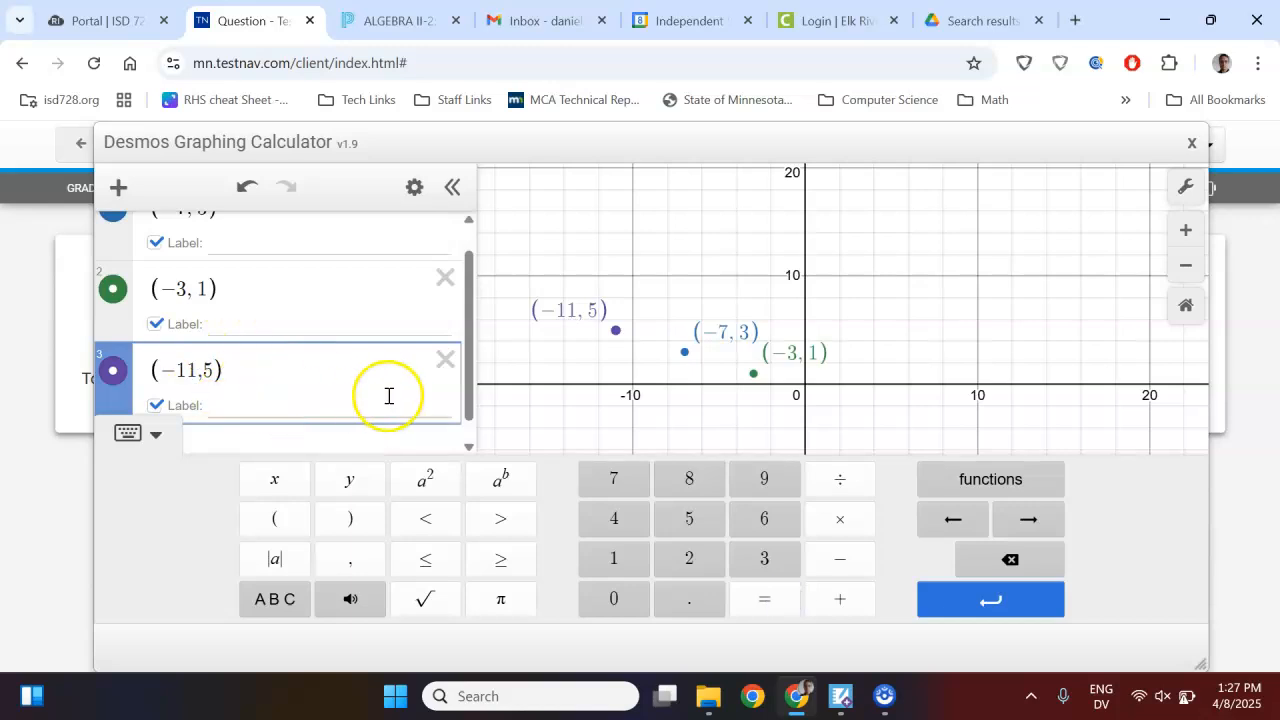
click(443, 357)
click(447, 268)
click(460, 309)
click(460, 229)
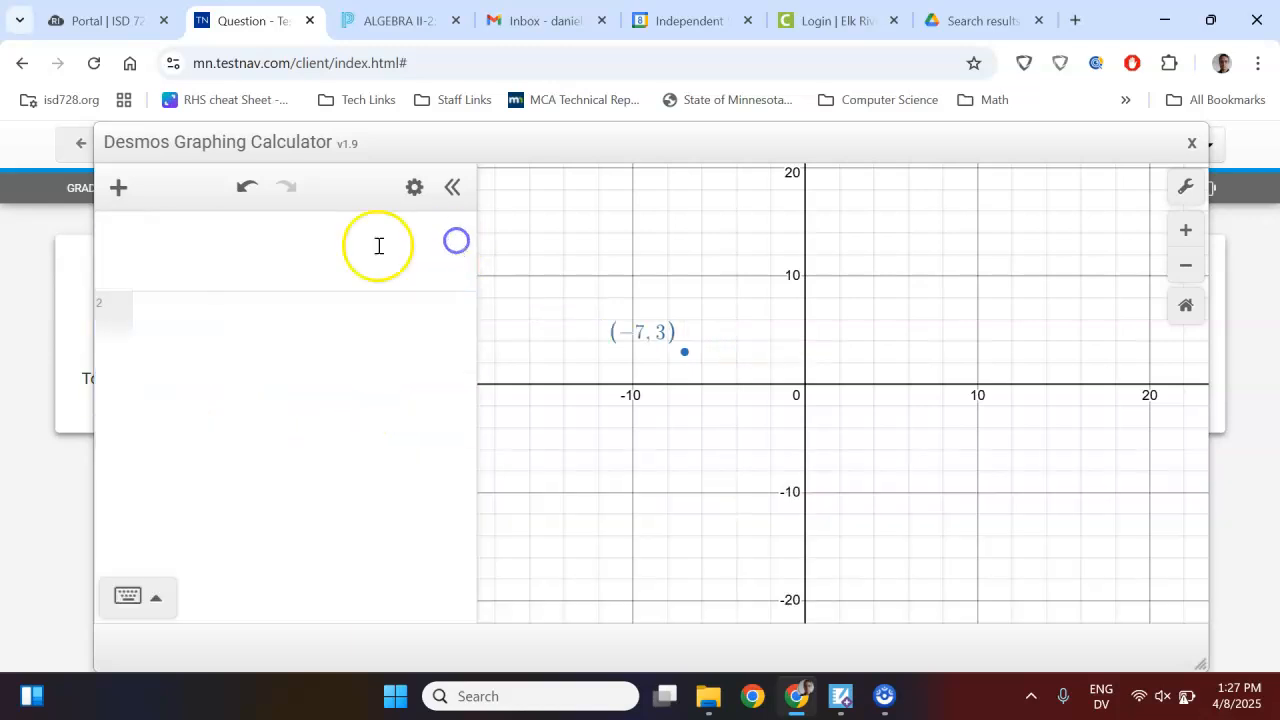
Graph the coffee system in Desmos by entering 1x + 1.5y = 6 and x + y = 5
click(318, 266)
text(1x)
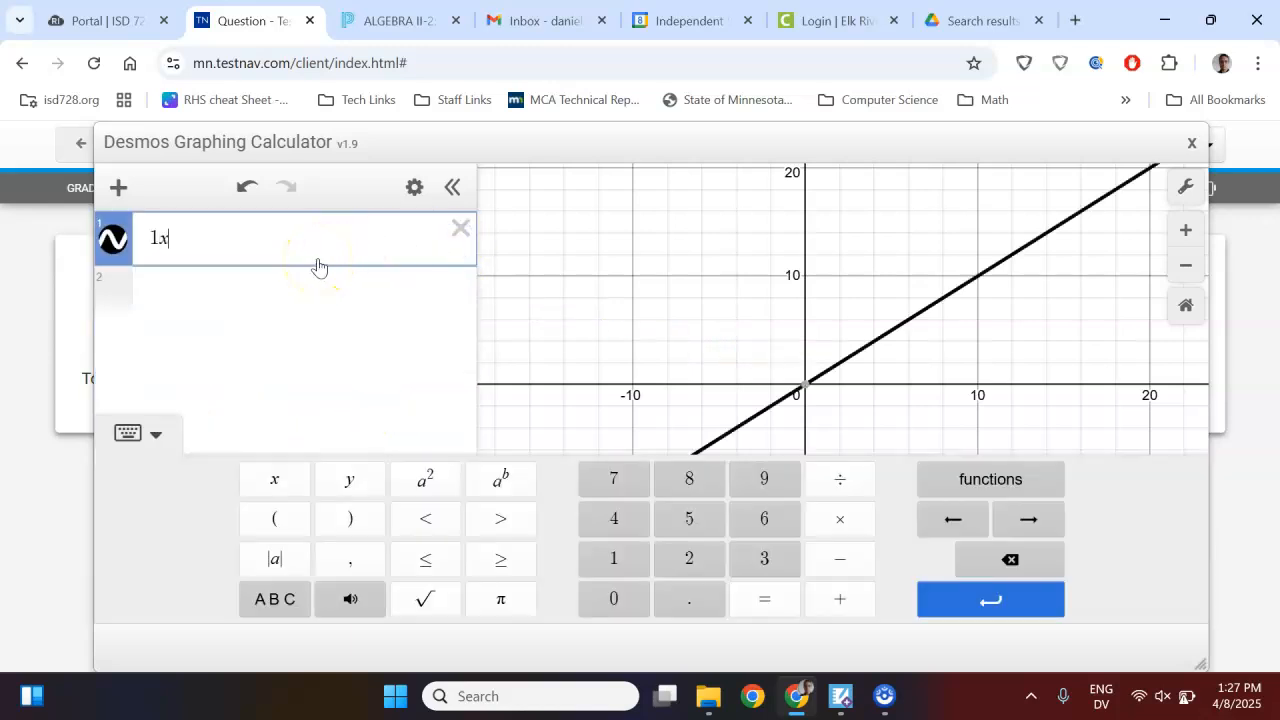
text( + 1.5y = 6)
key(Return)
text(x+y=5)
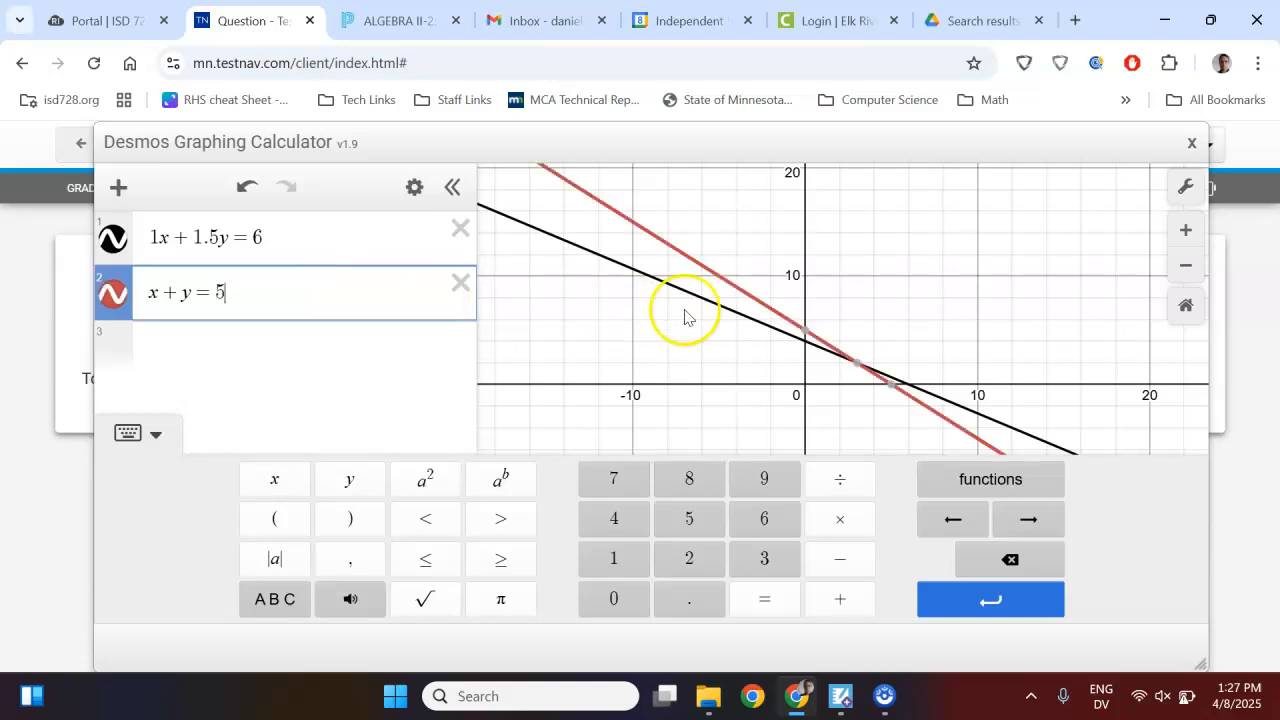
Display the coordinates of the point where the two graphed lines intersect
click(857, 366)
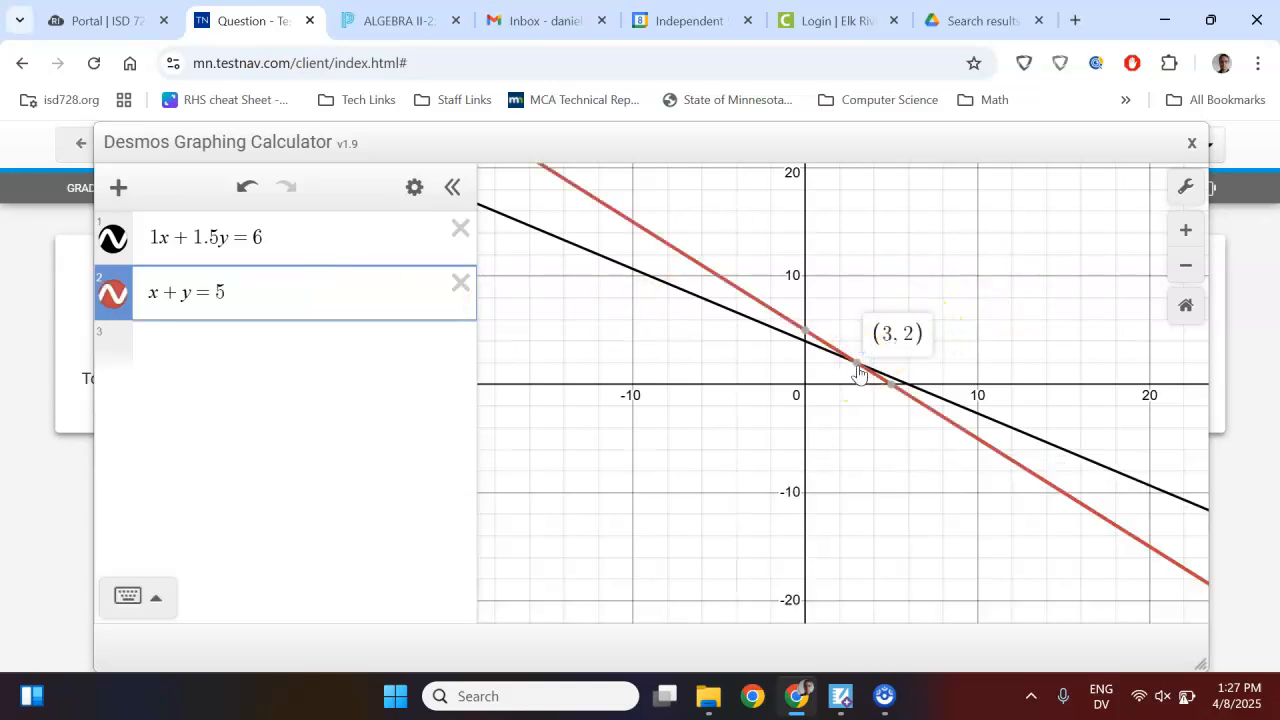
scroll(866, 404, up, 2)
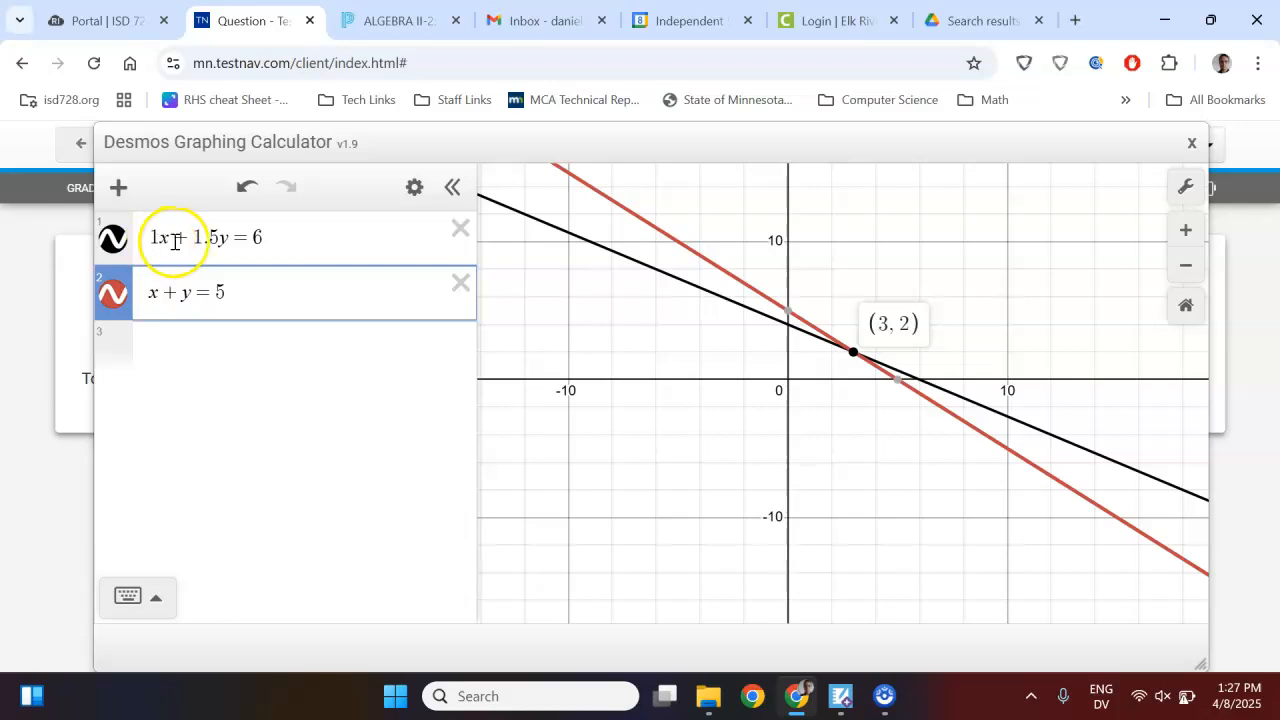
click(225, 241)
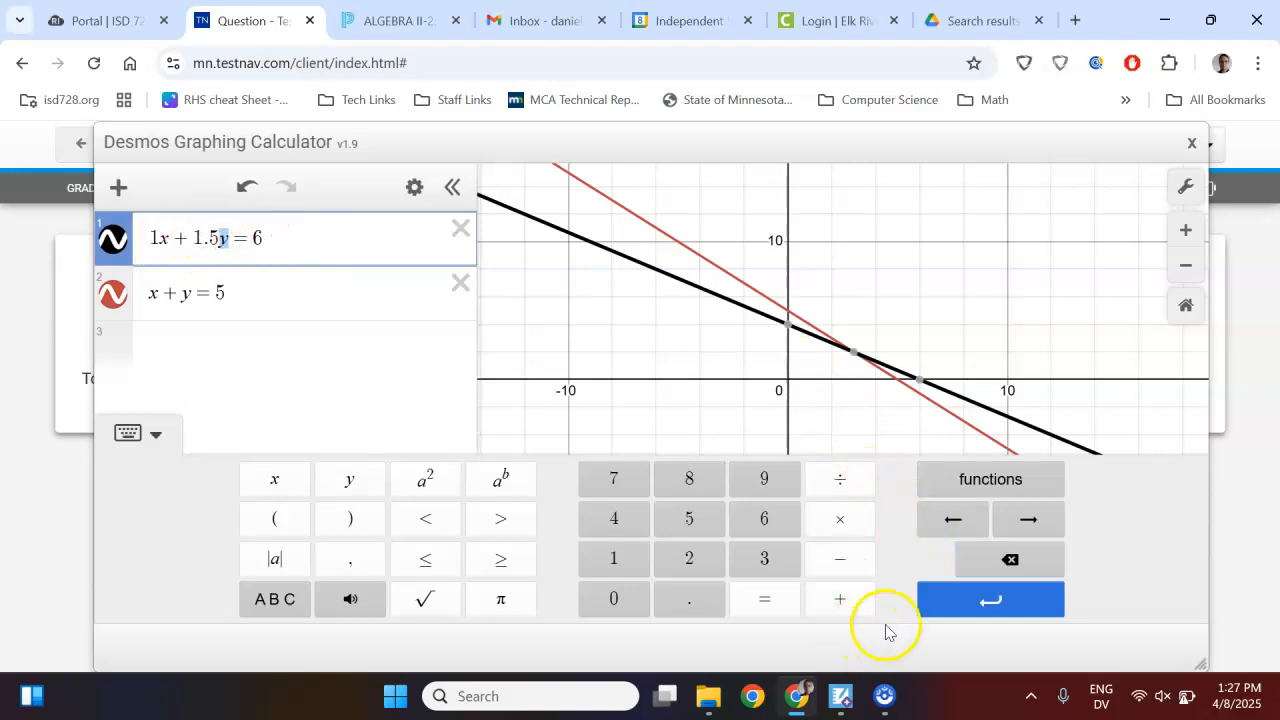
click(855, 354)
click(856, 355)
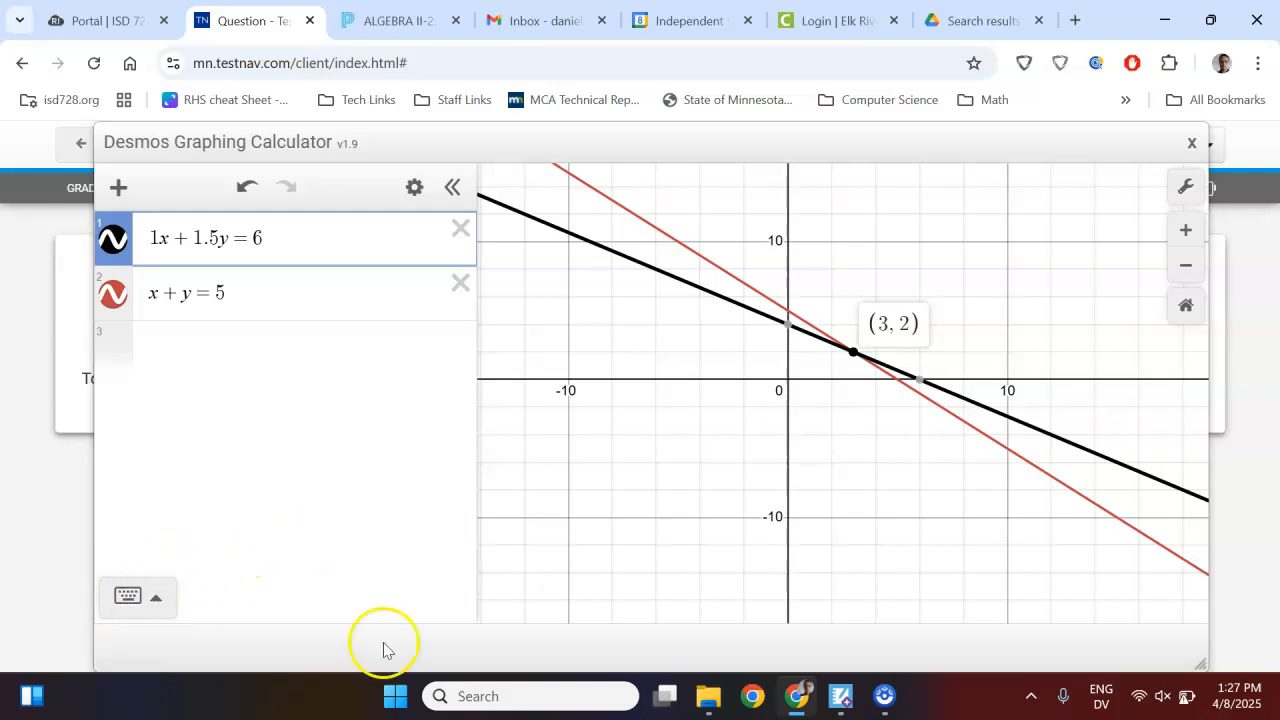
Return to SMART Notebook and handwrite the solution x = 3 and y = 2 below the money equation
mouse_move(881, 705)
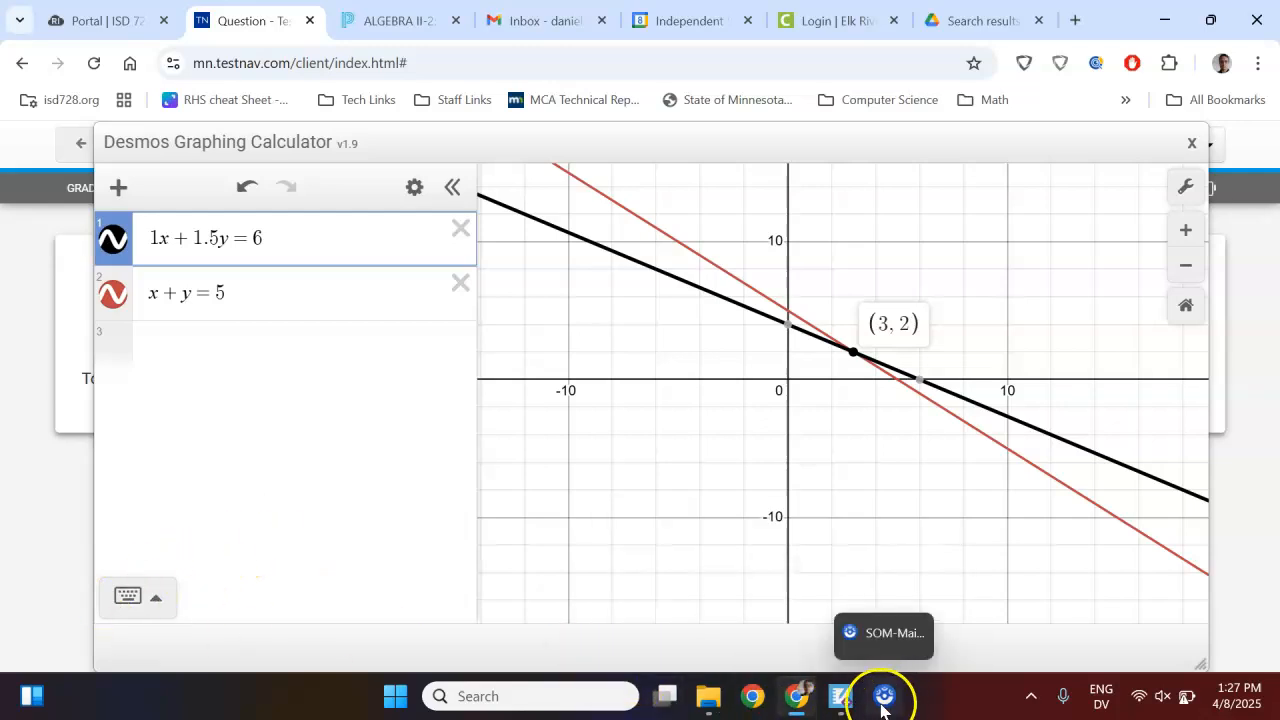
click(800, 702)
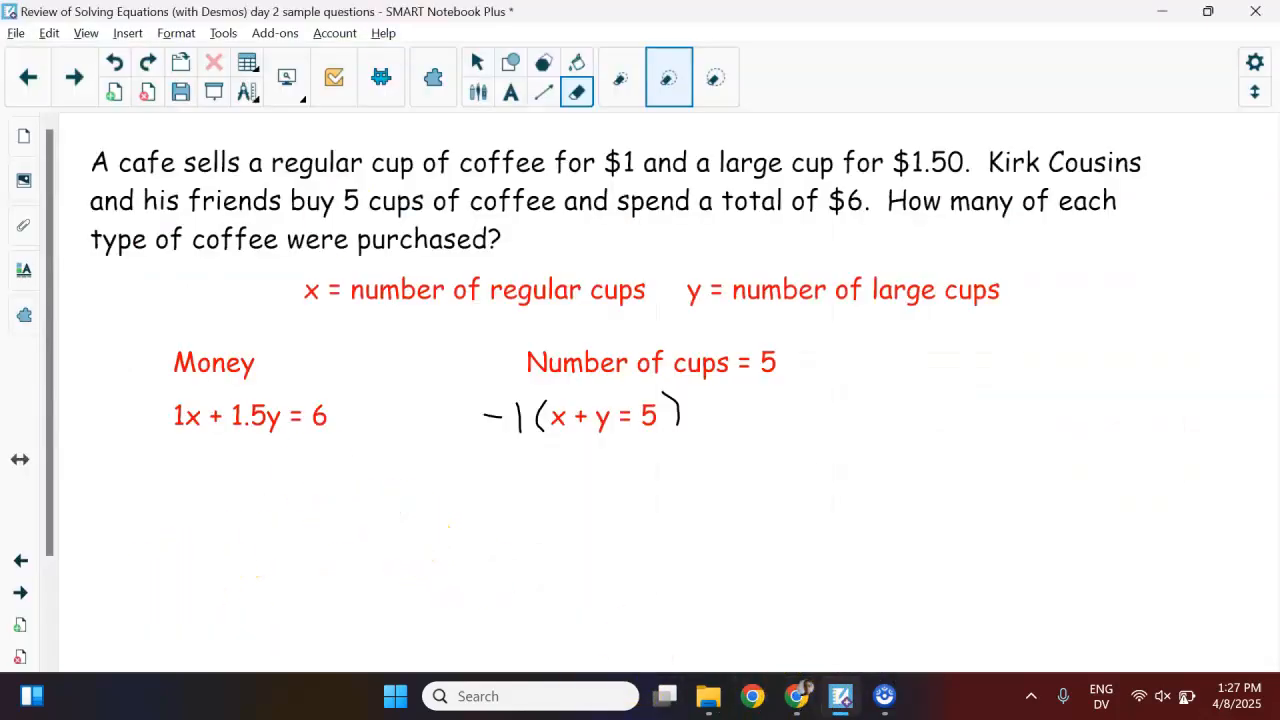
click(477, 93)
mouse_move(174, 487)
mouse_down()
mouse_move(208, 517)
mouse_move(206, 489)
mouse_move(277, 500)
mouse_move(258, 516)
mouse_up()
mouse_move(196, 556)
mouse_down()
mouse_move(221, 573)
mouse_move(208, 580)
mouse_move(268, 562)
mouse_move(318, 572)
mouse_up()
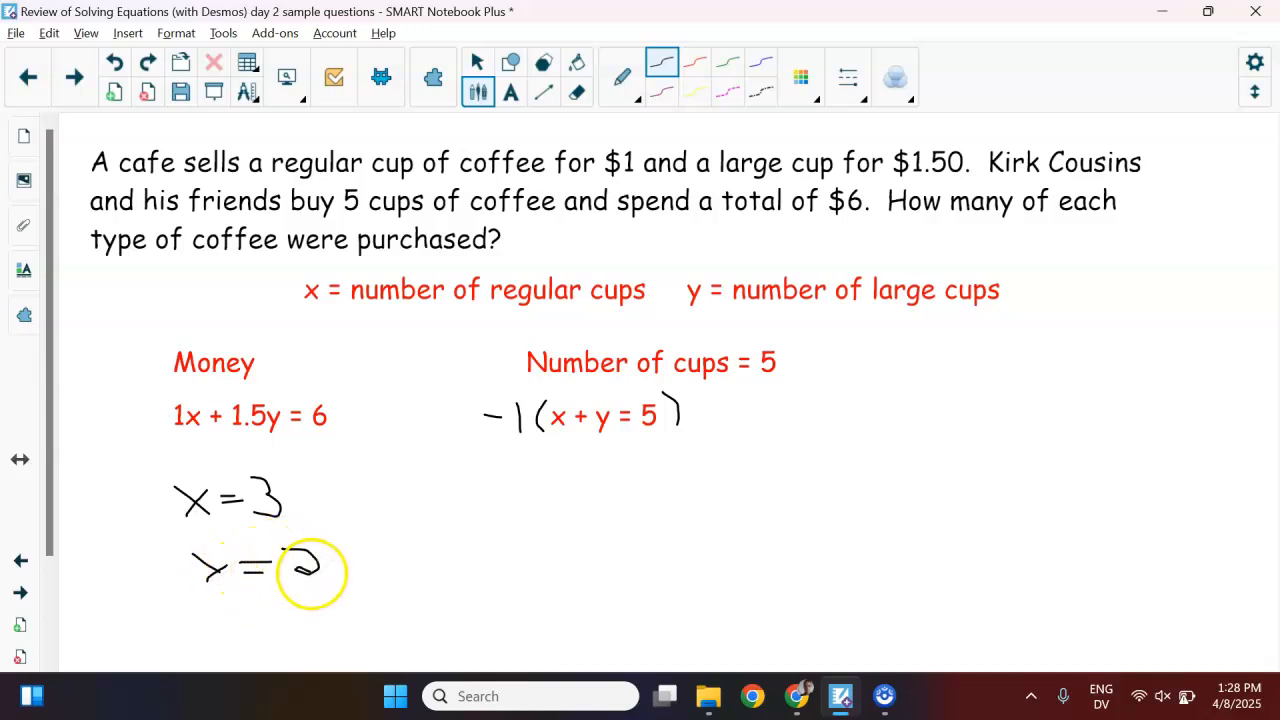
drag(213, 582, 231, 561)
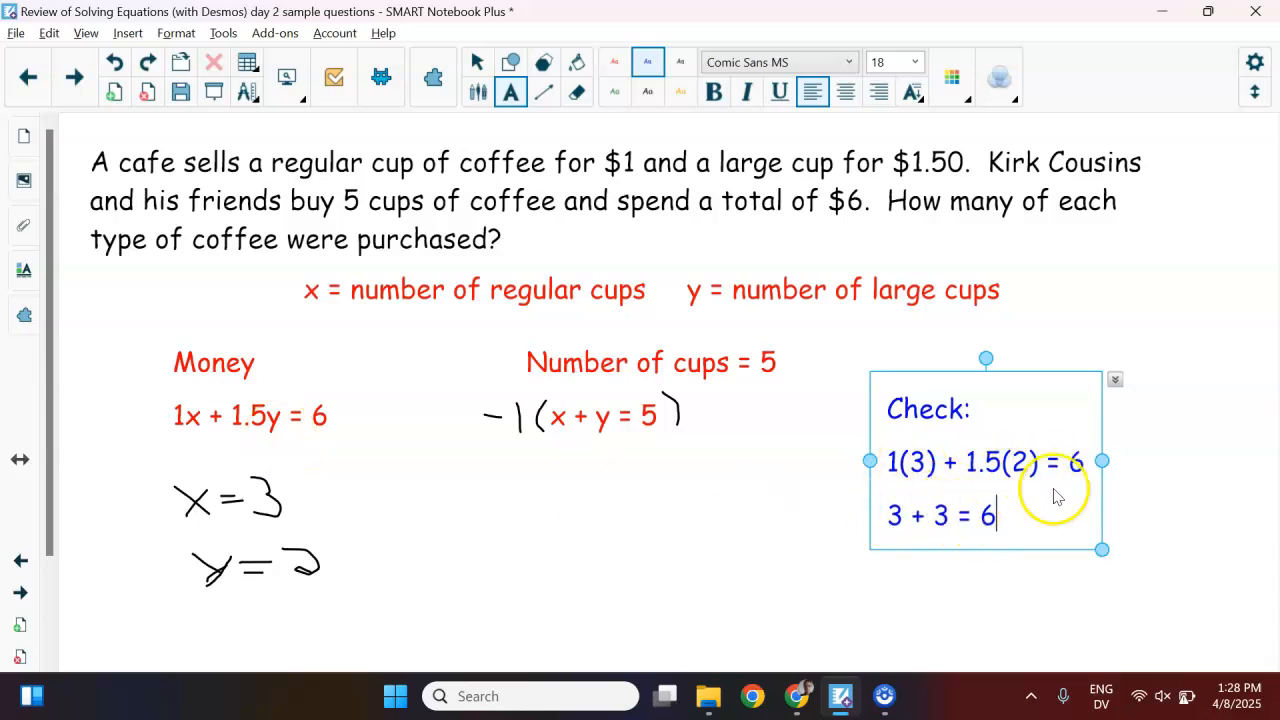
Add 3 + 2 = 5 as the last line of the blue check text and finish editing it
key(Return)
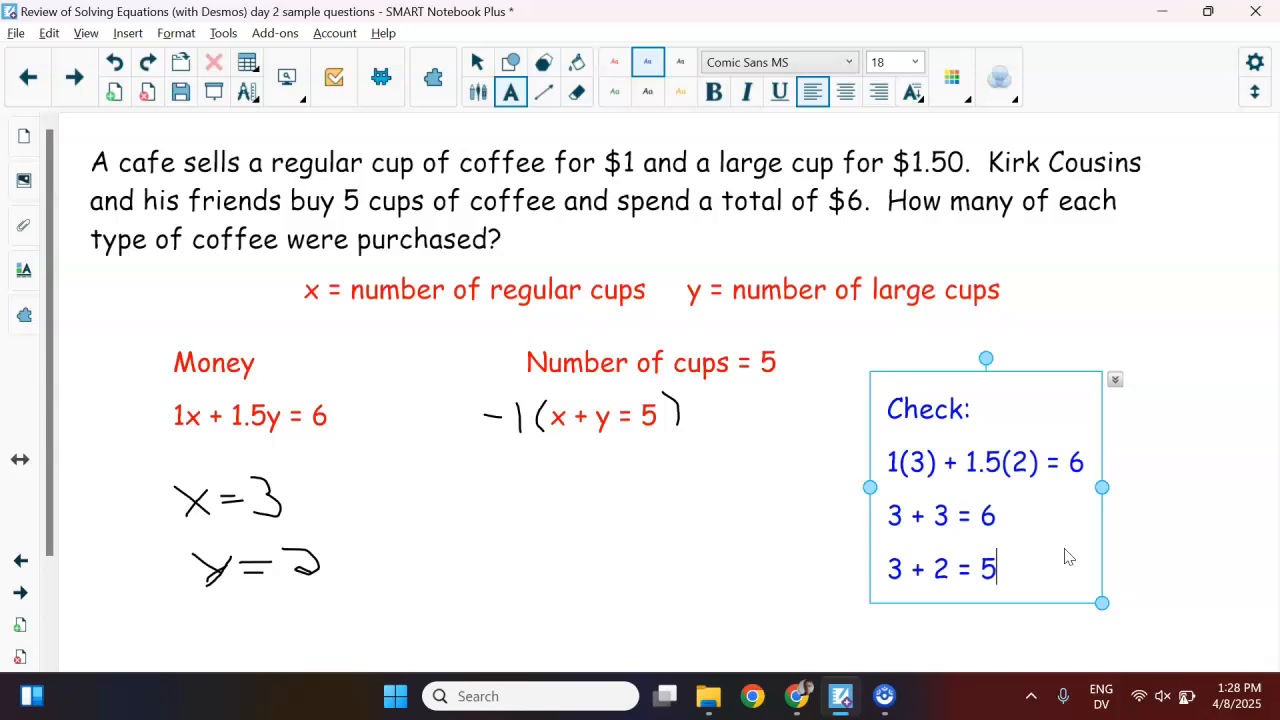
click(566, 540)
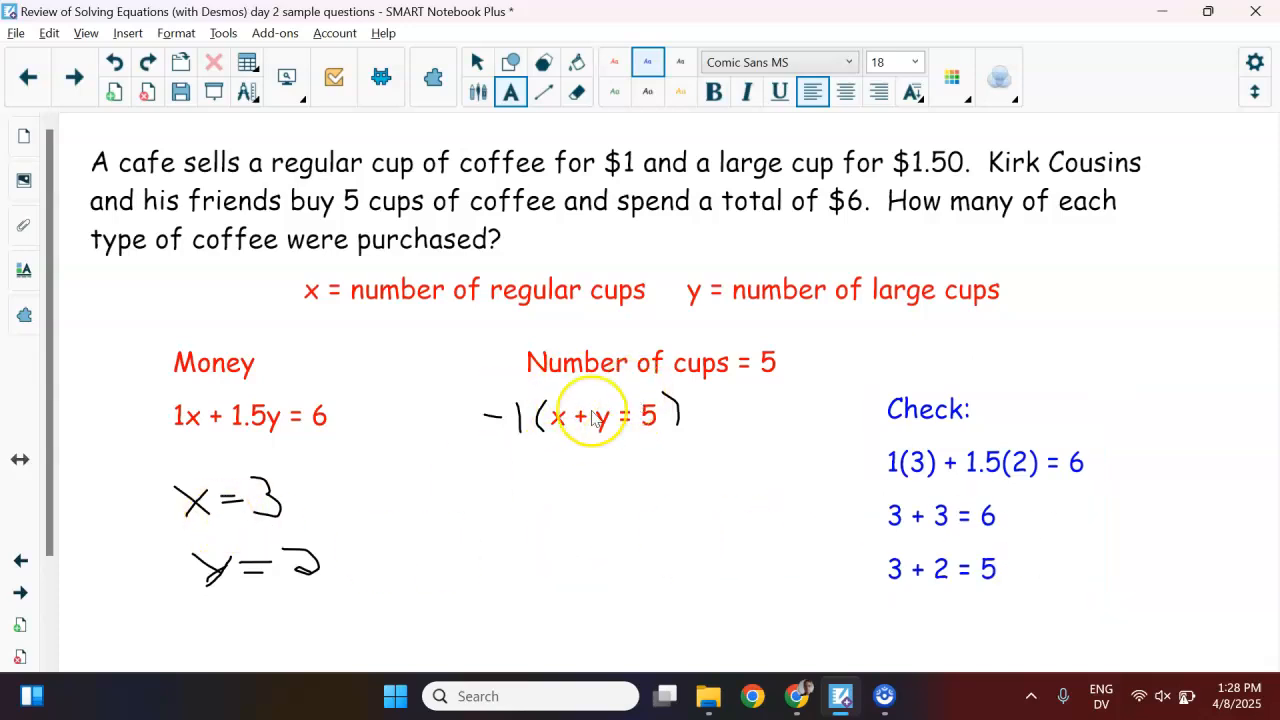
Review the lines' intersection in Desmos, then return to SMART Notebook and go to the system of inequalities page
click(799, 697)
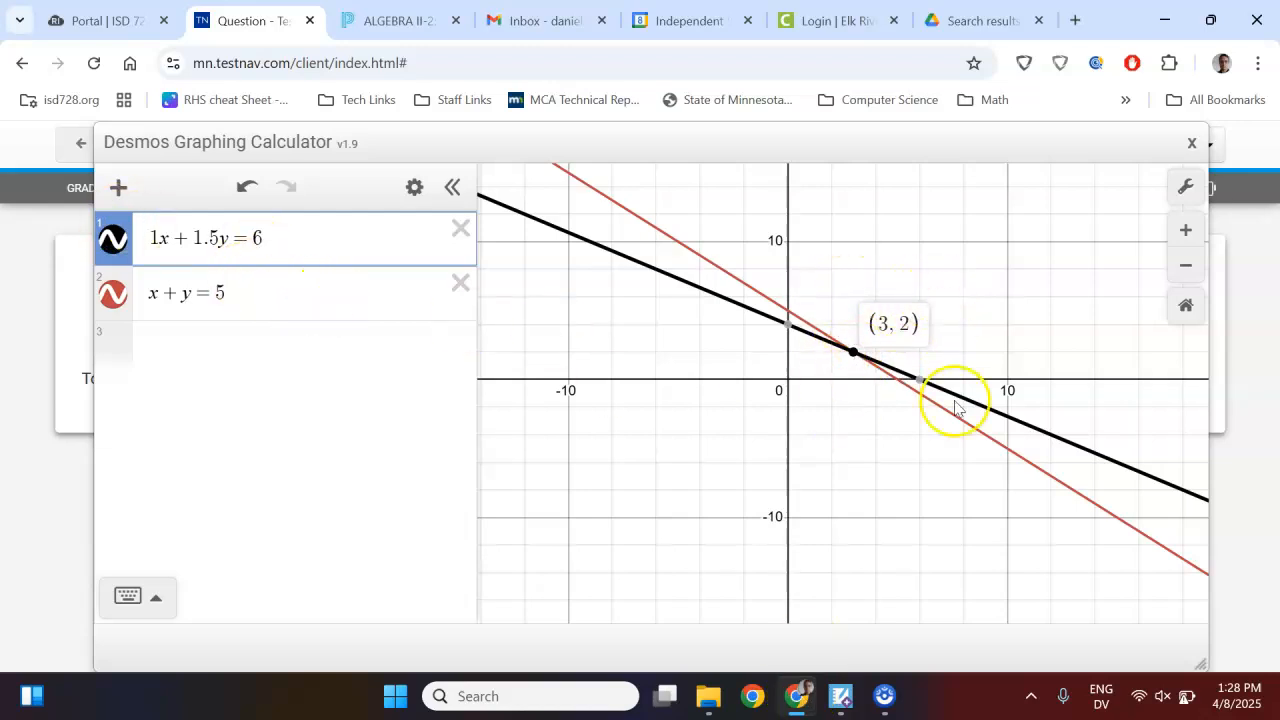
click(843, 705)
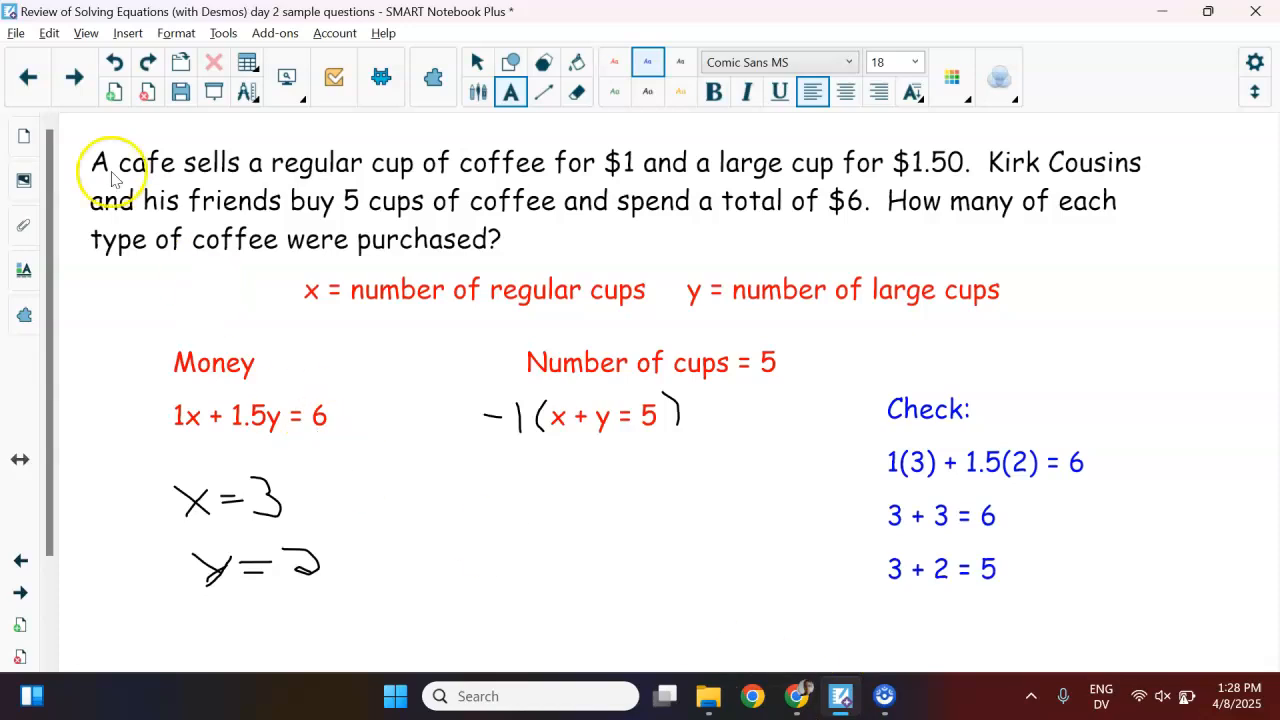
click(75, 78)
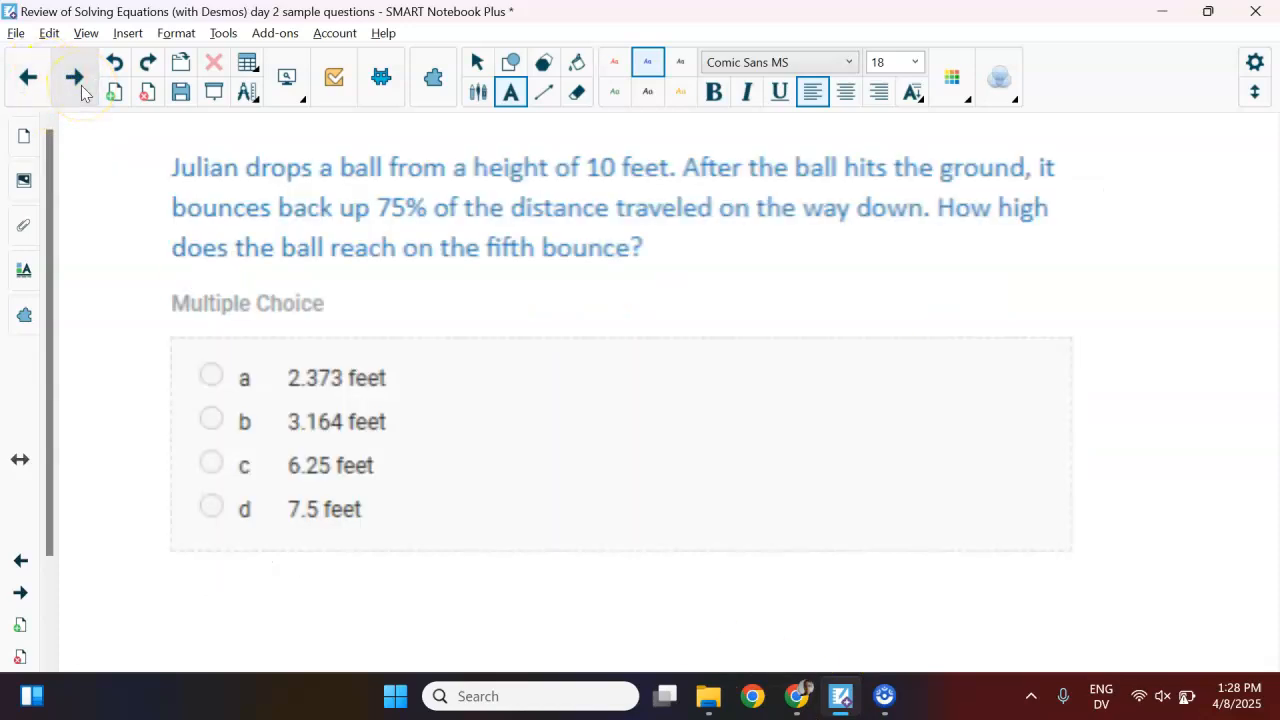
click(75, 78)
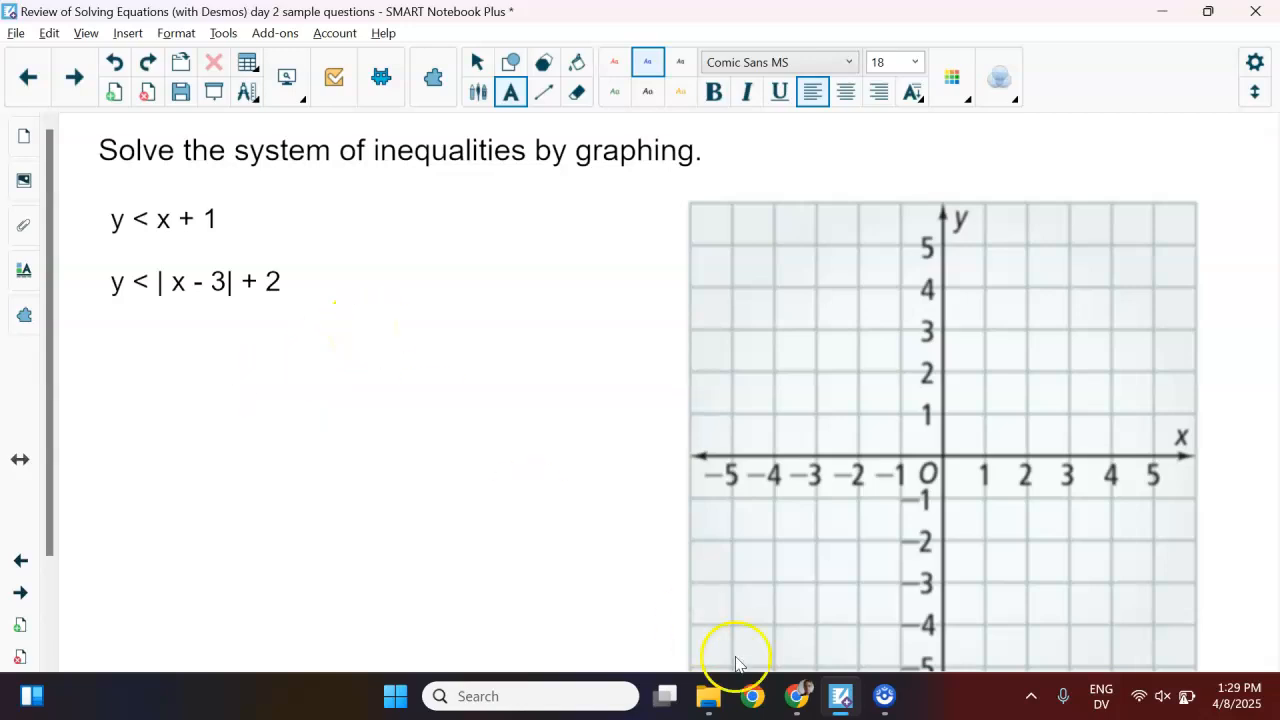
Switch to the Desmos calculator in Chrome and replace the first equation with the inequality y < x + 1
click(800, 698)
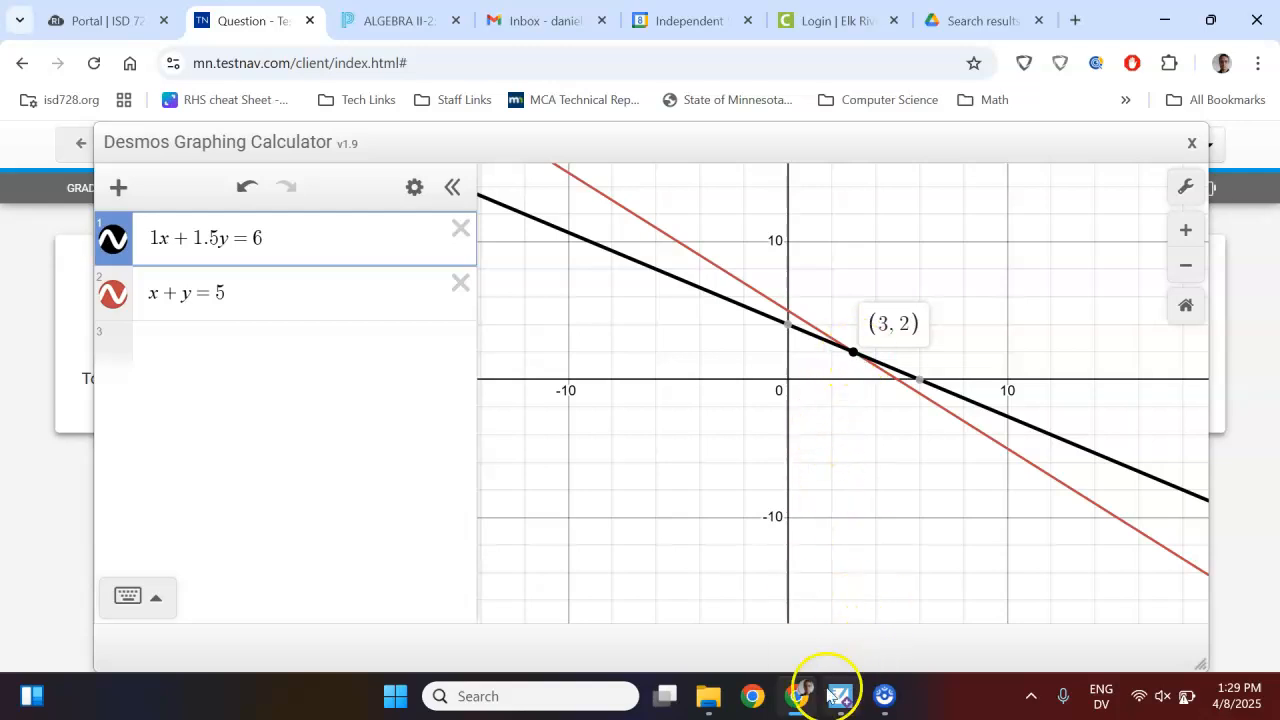
click(800, 698)
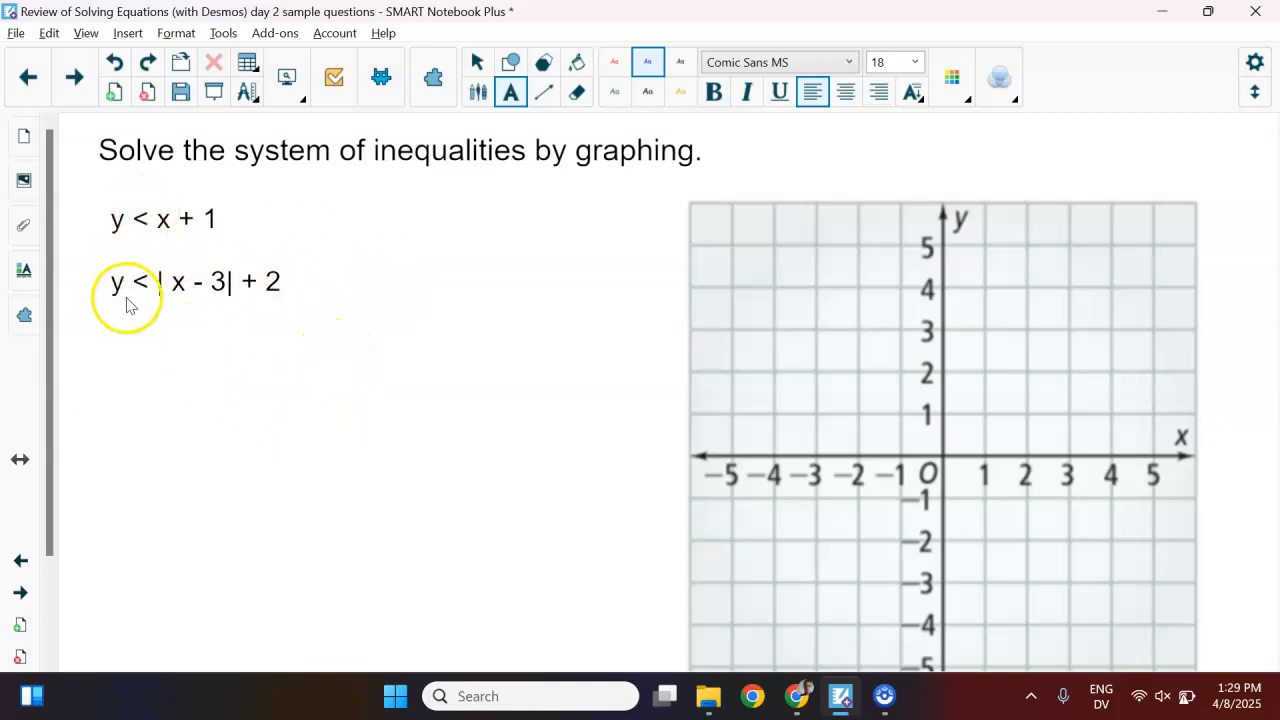
mouse_move(805, 703)
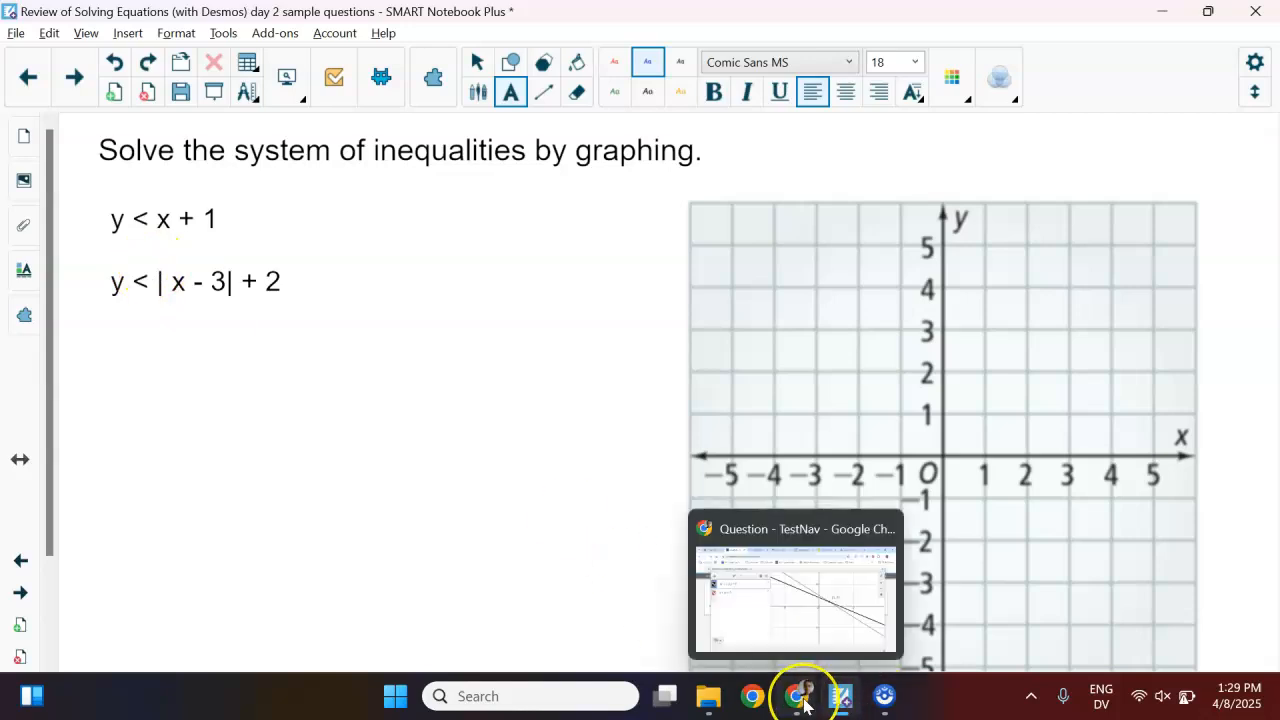
click(800, 650)
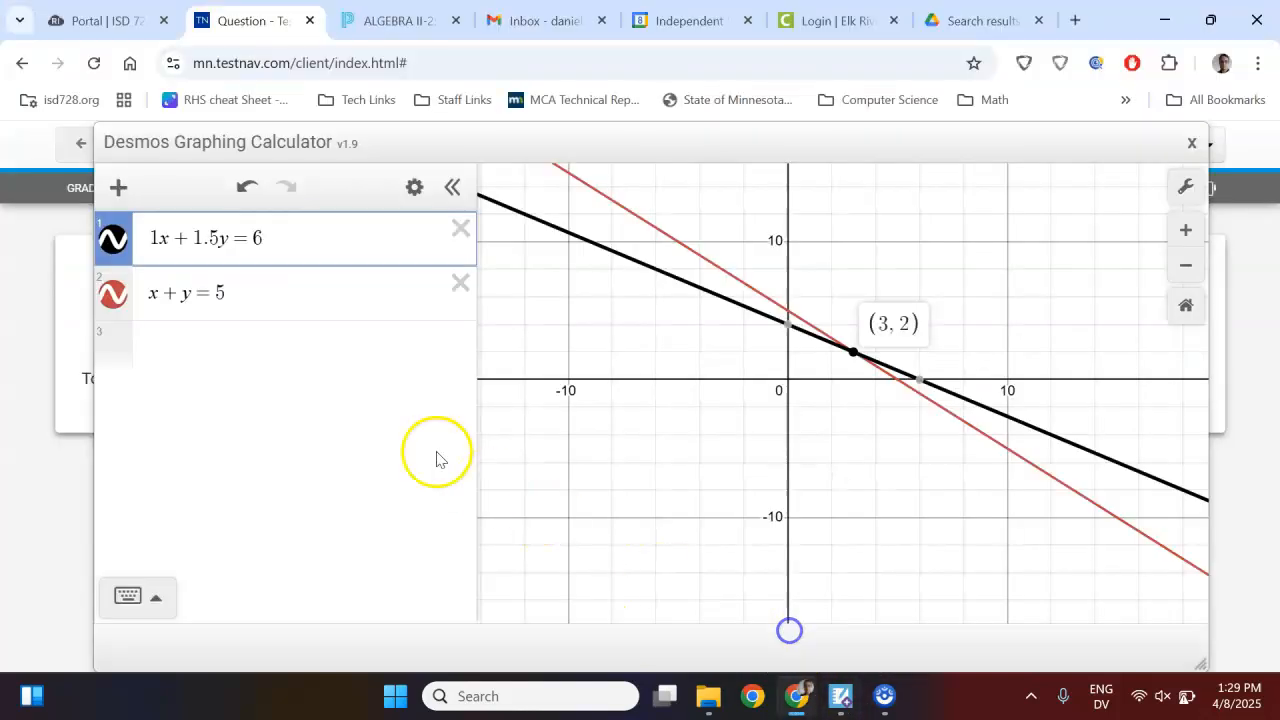
drag(300, 243, 165, 240)
key(BackSpace)
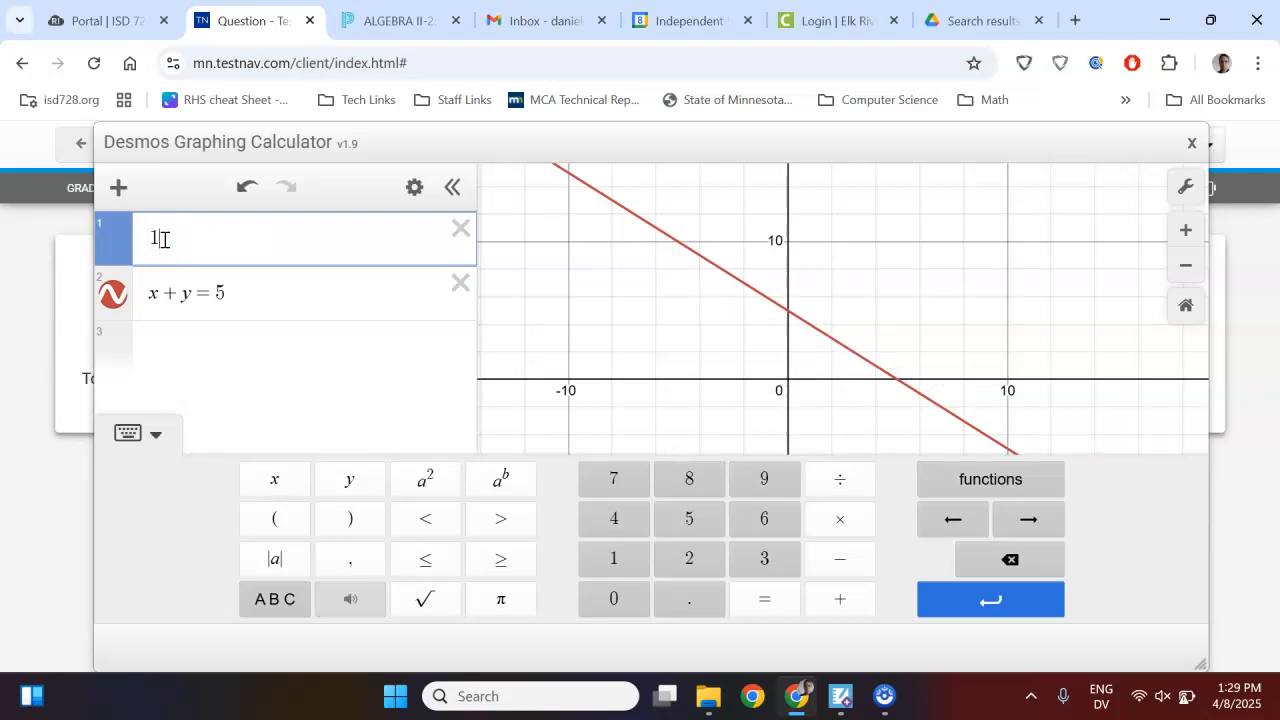
text(y)
click(426, 520)
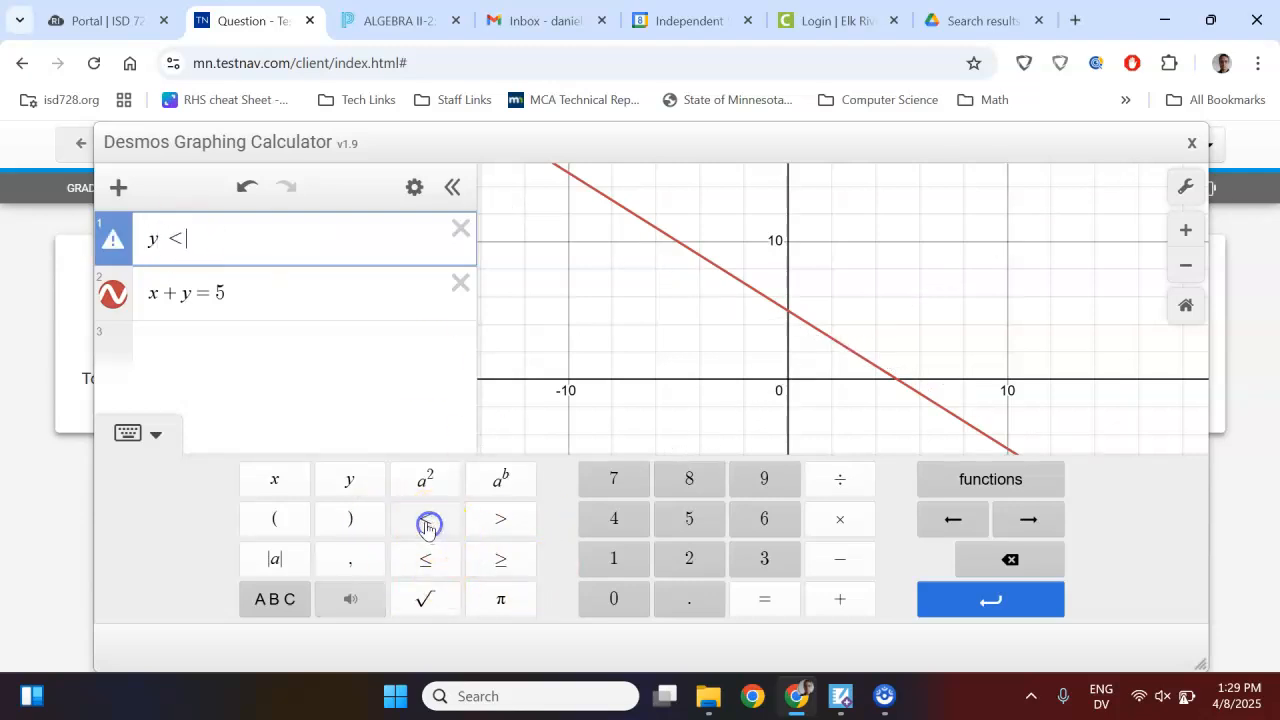
key(alt+Tab)
key(alt+Tab)
text(x+1)
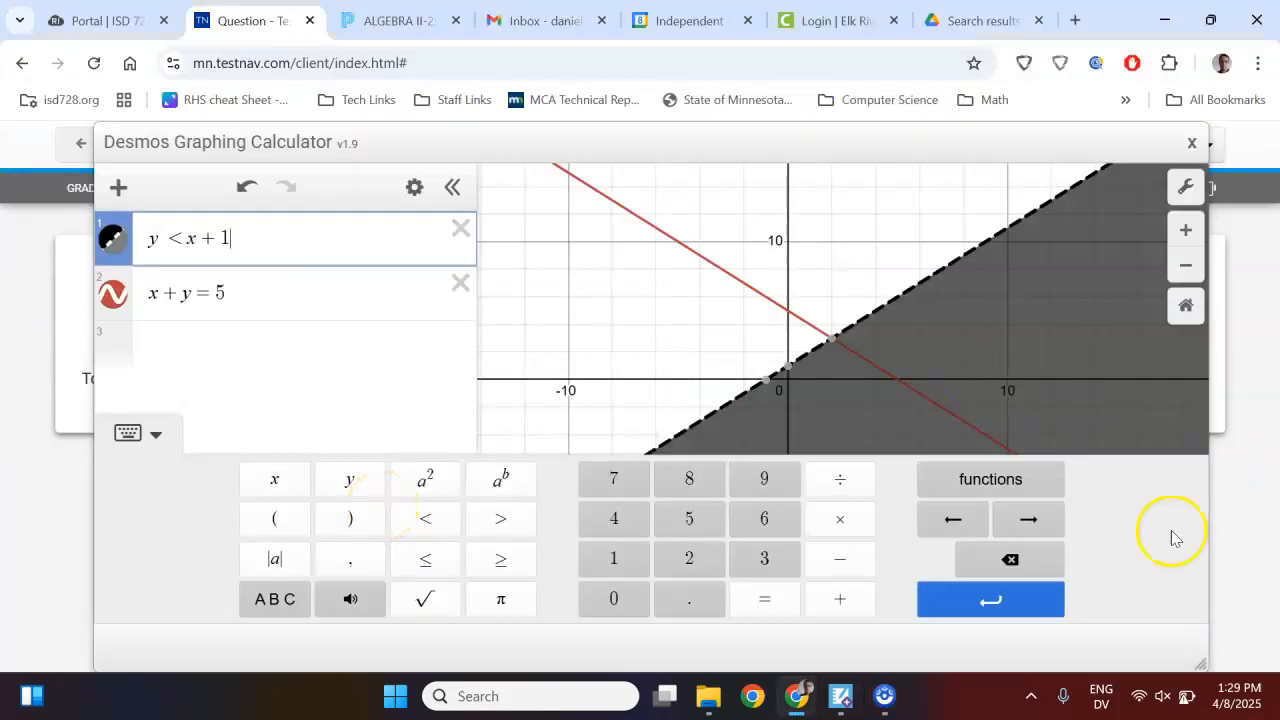
Delete the equation x + y = 5 from the Desmos expression list, keeping y < x + 1
click(460, 283)
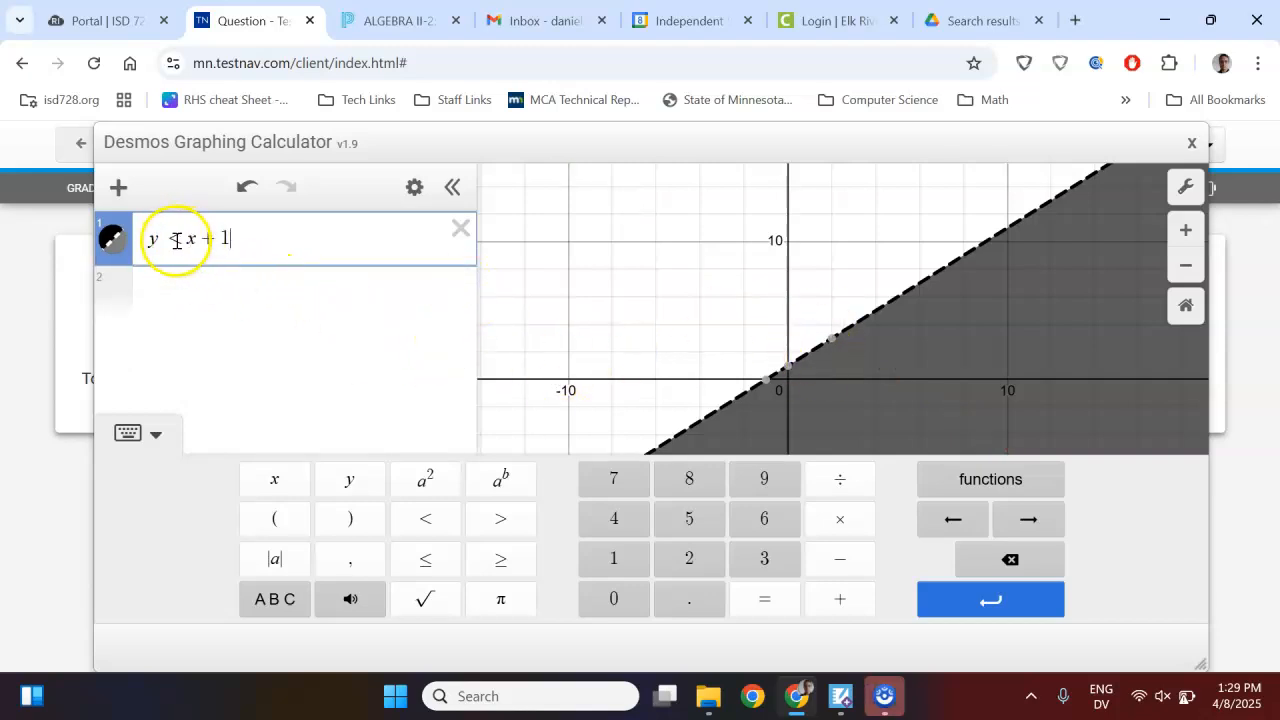
key(BackSpace)
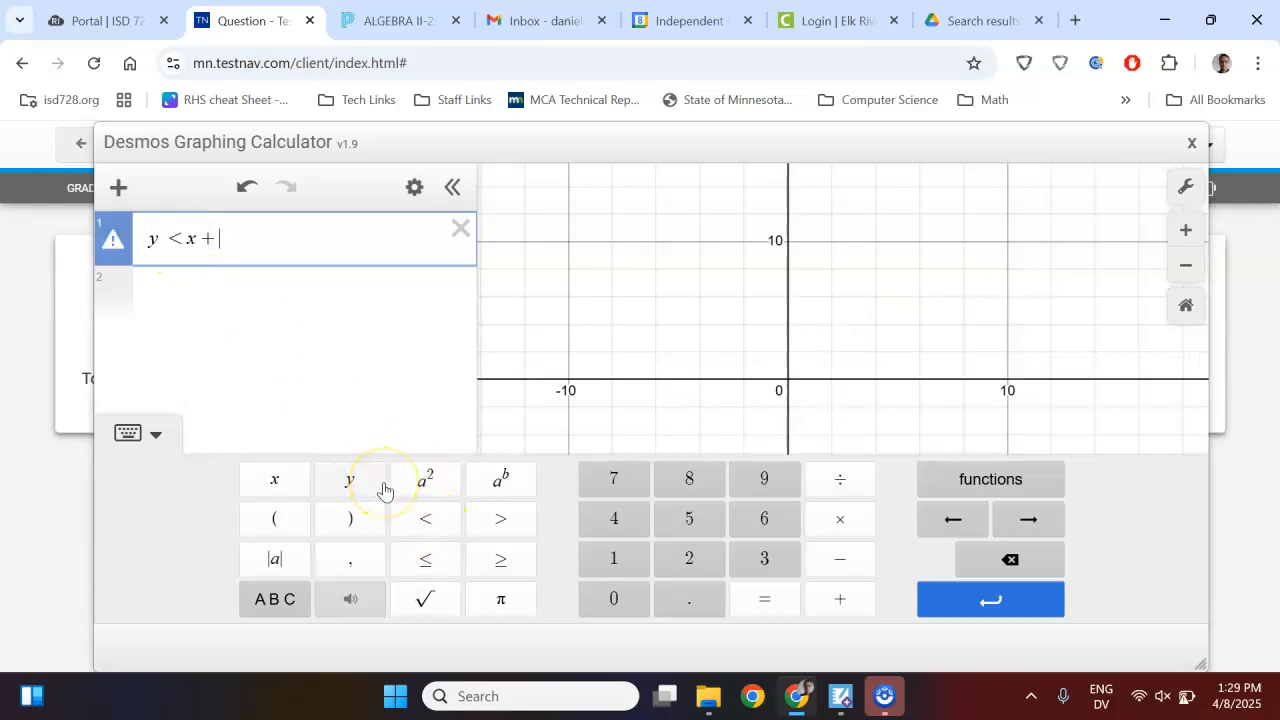
text(1)
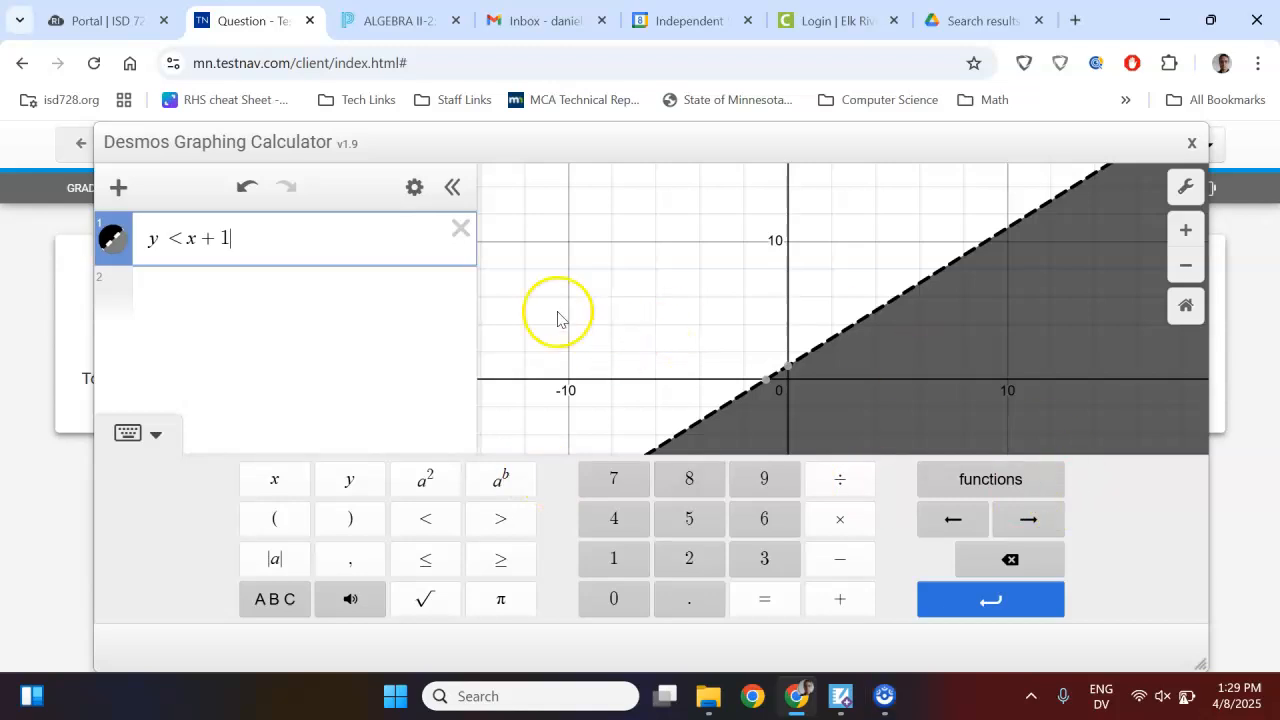
click(760, 295)
drag(760, 295, 689, 240)
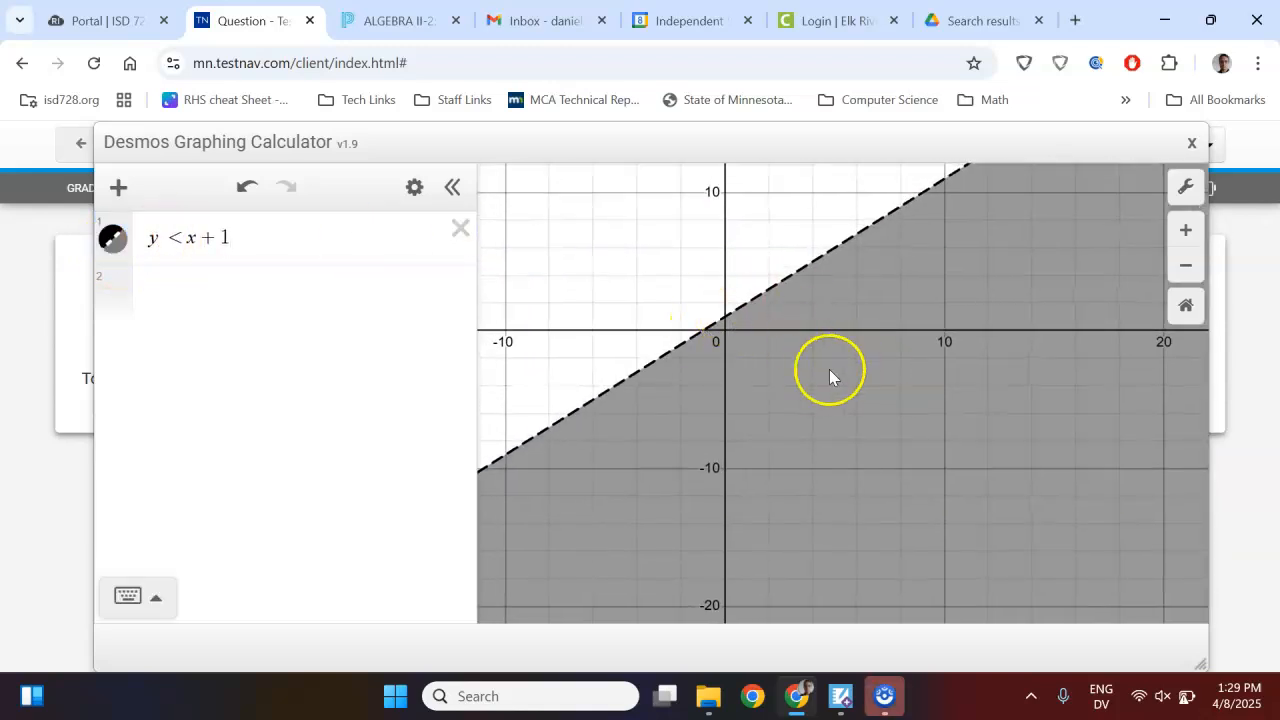
Add y < |x − 3| + 2 as the second Desmos expression, checking it against the SMART Notebook page
click(260, 295)
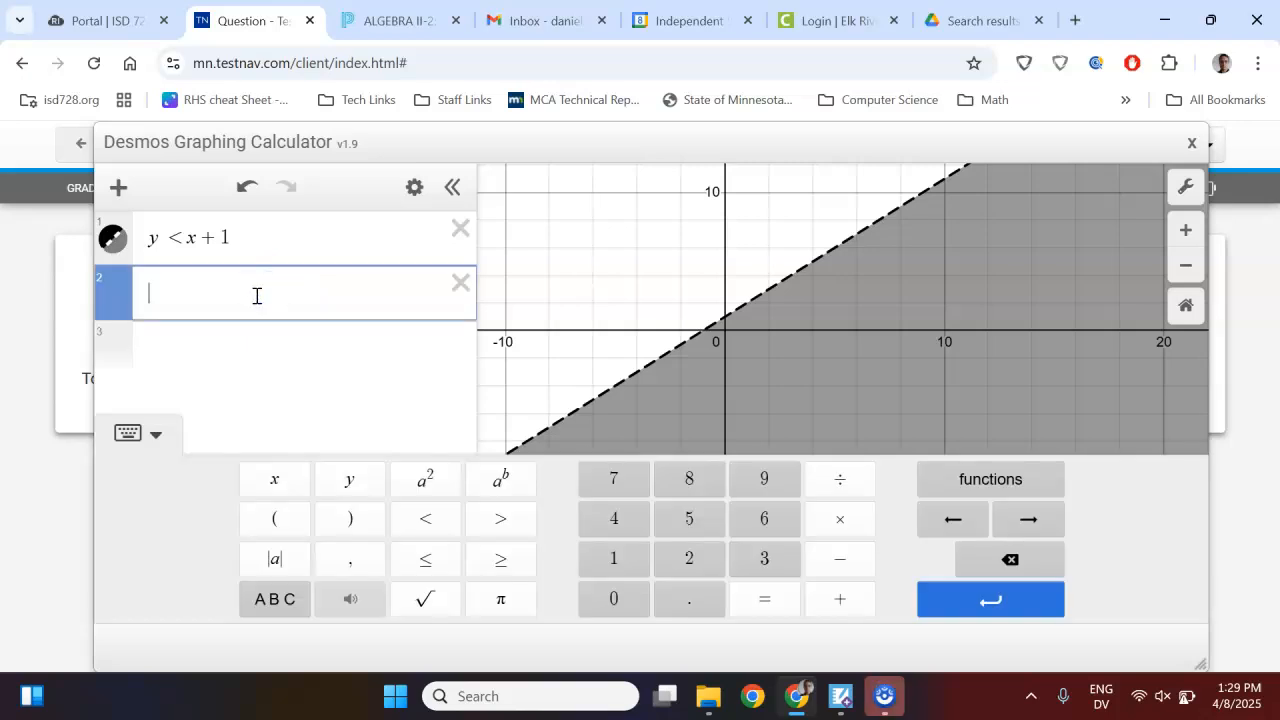
key(alt+Tab)
key(alt+Tab)
key(alt+Tab)
key(alt+Tab)
click(268, 562)
text(x|)
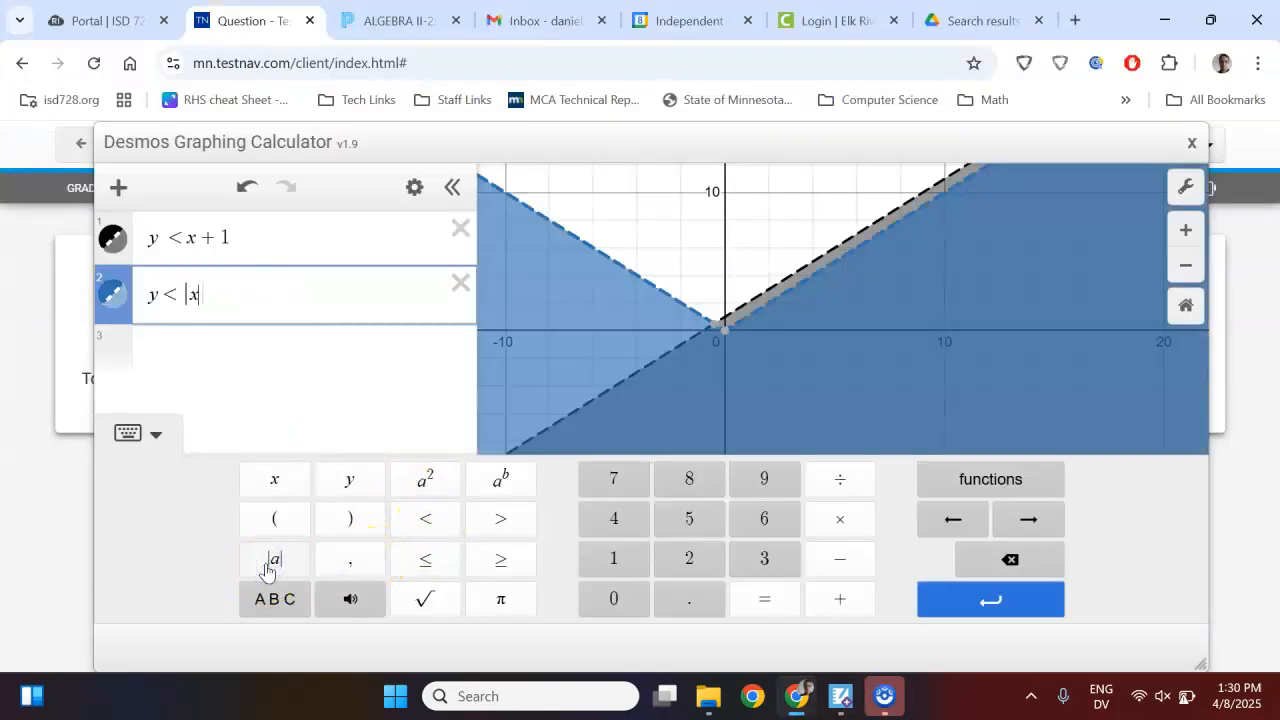
key(alt+Tab)
key(alt+Tab)
text(-3)
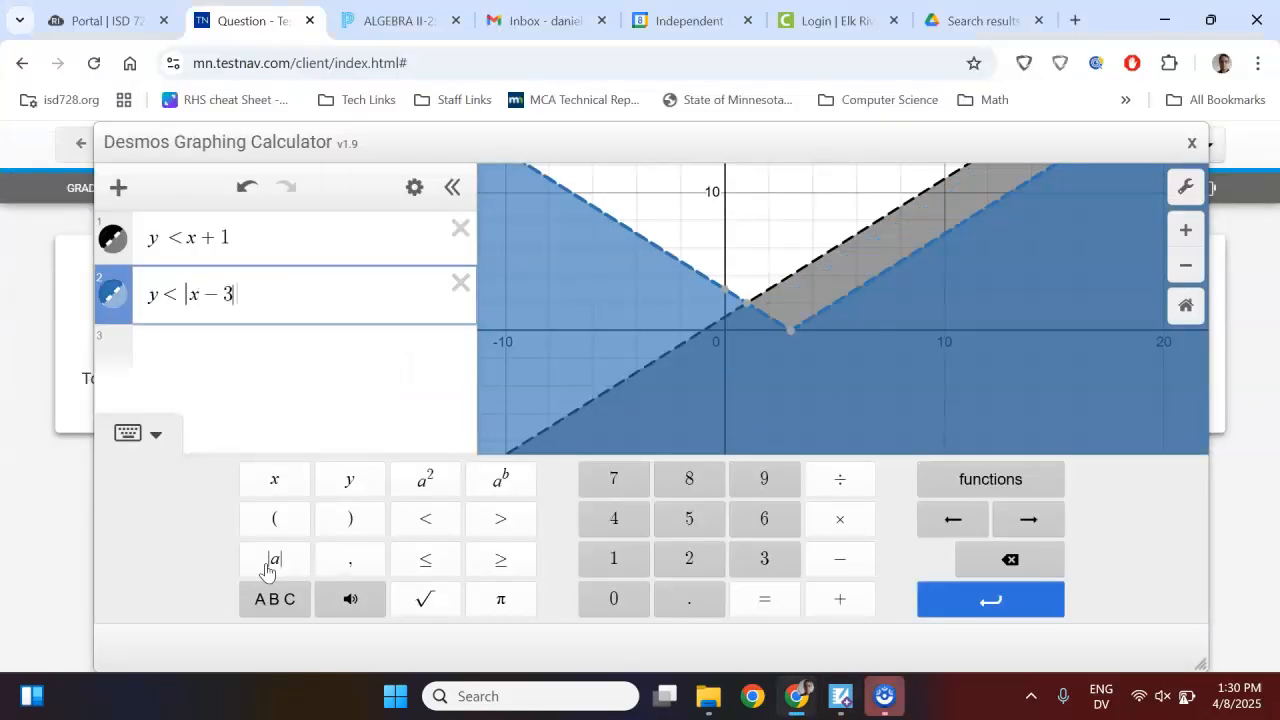
key(Right)
text(+2)
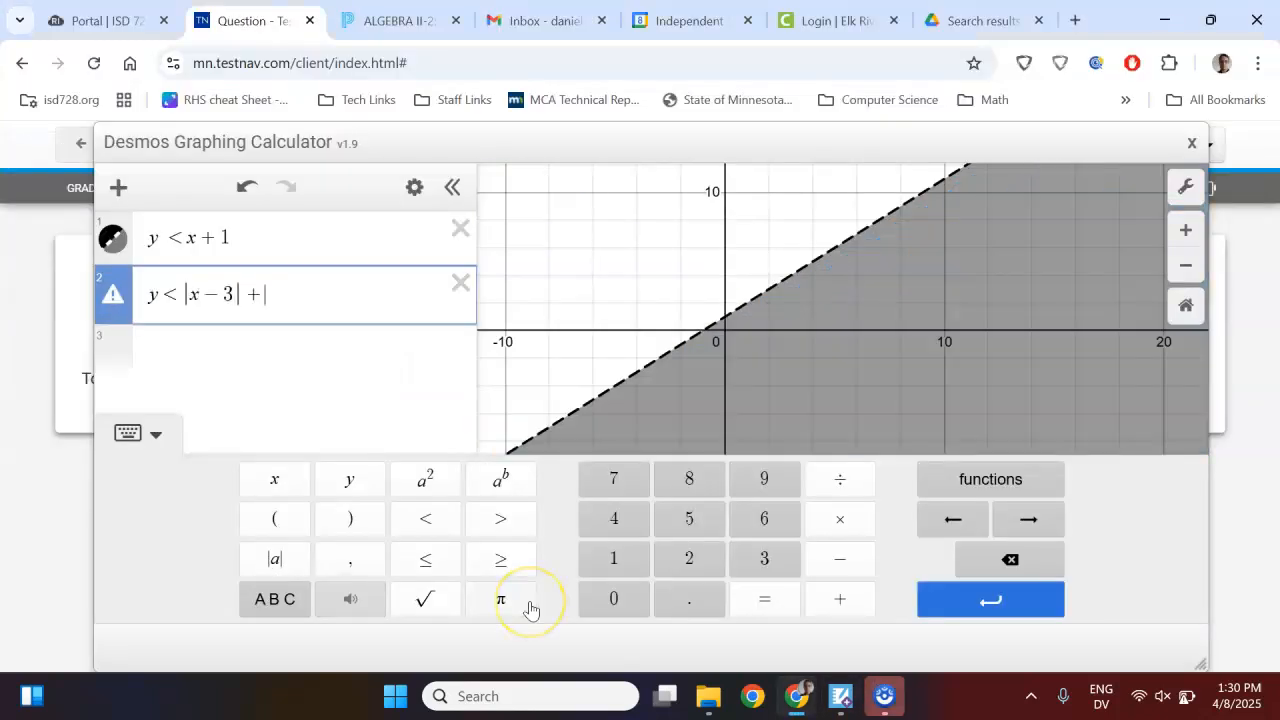
drag(974, 302, 965, 348)
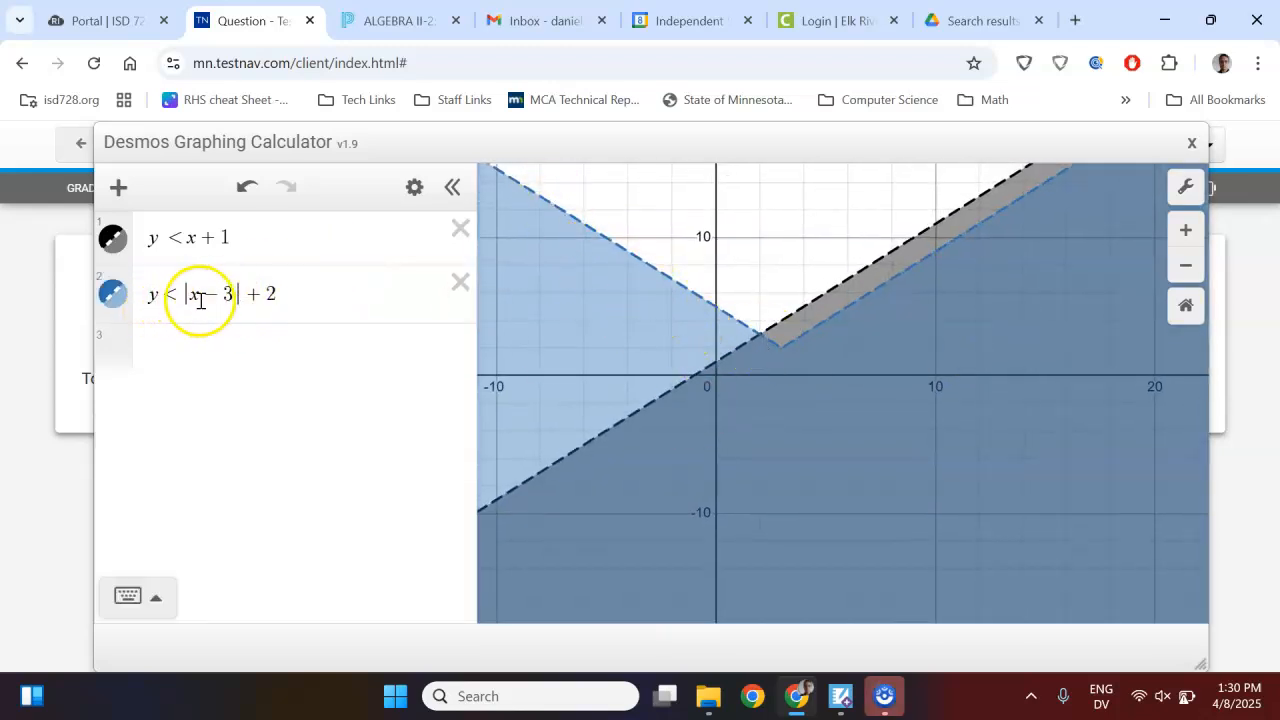
click(233, 297)
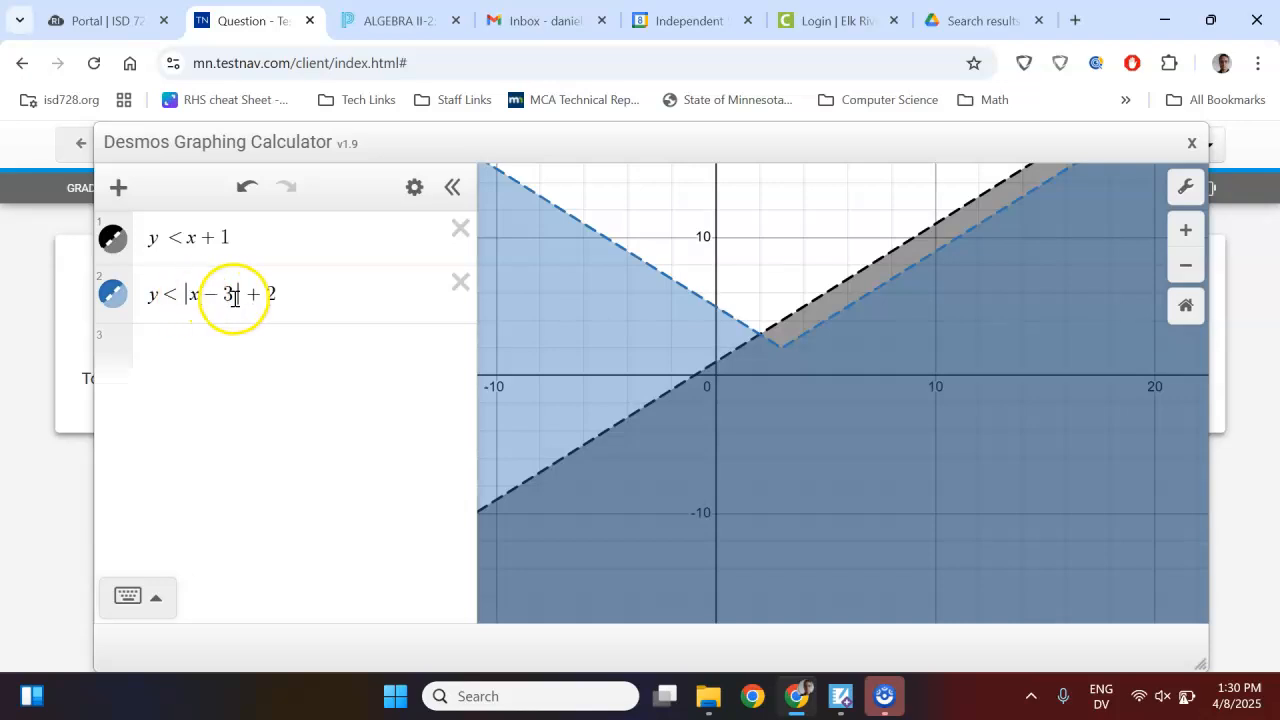
text(/////////////)
click(782, 349)
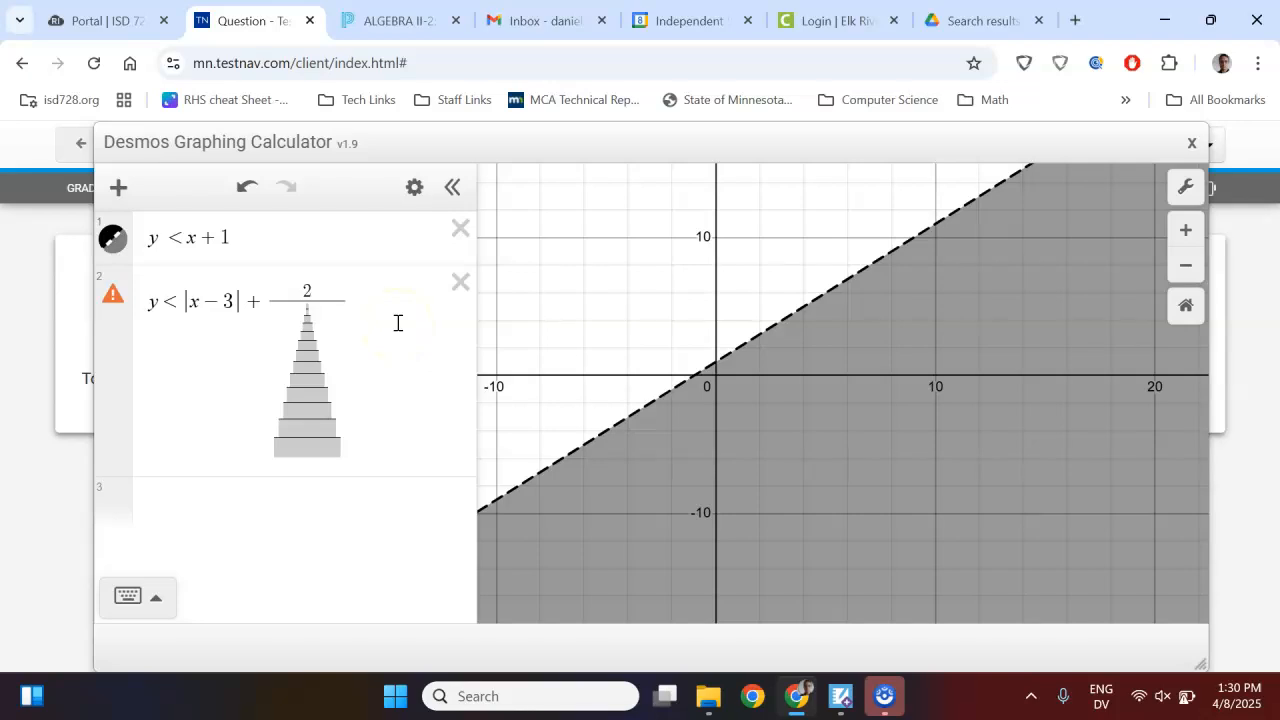
key(ctrl+z)
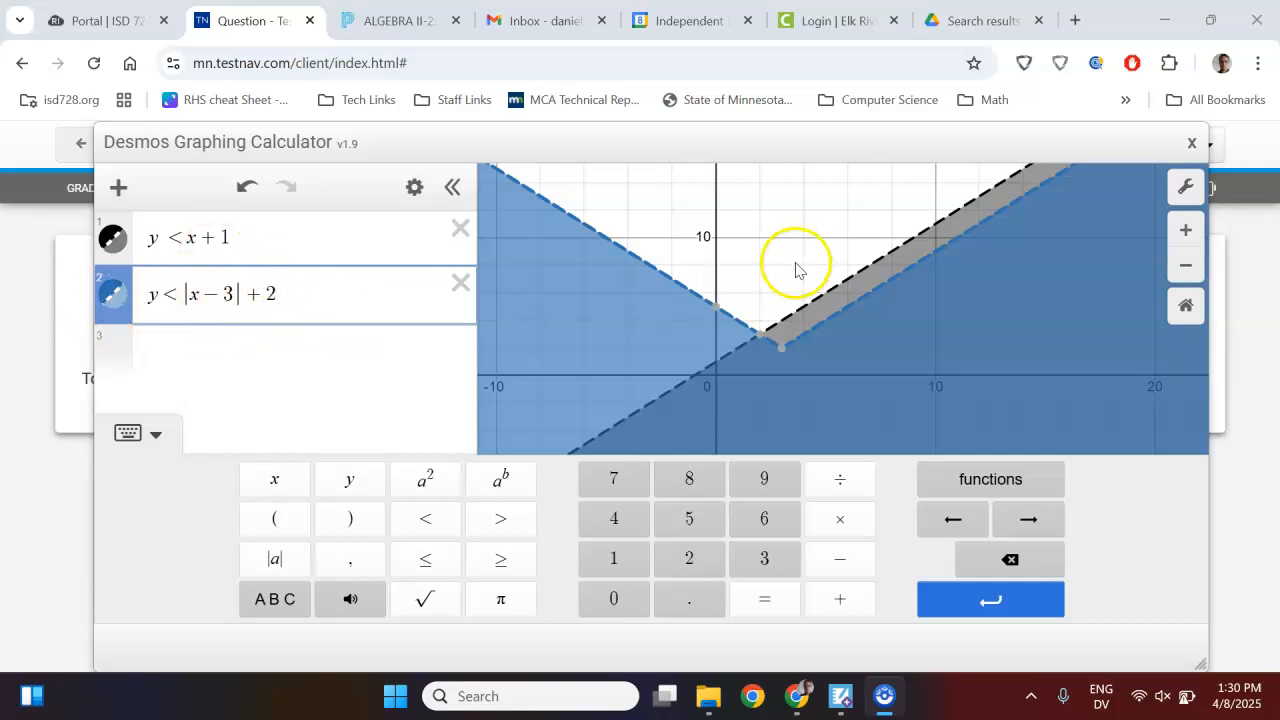
Display the coordinates of the boundaries' intersection and check the vertex of the absolute-value boundary on the graph
drag(923, 363, 896, 305)
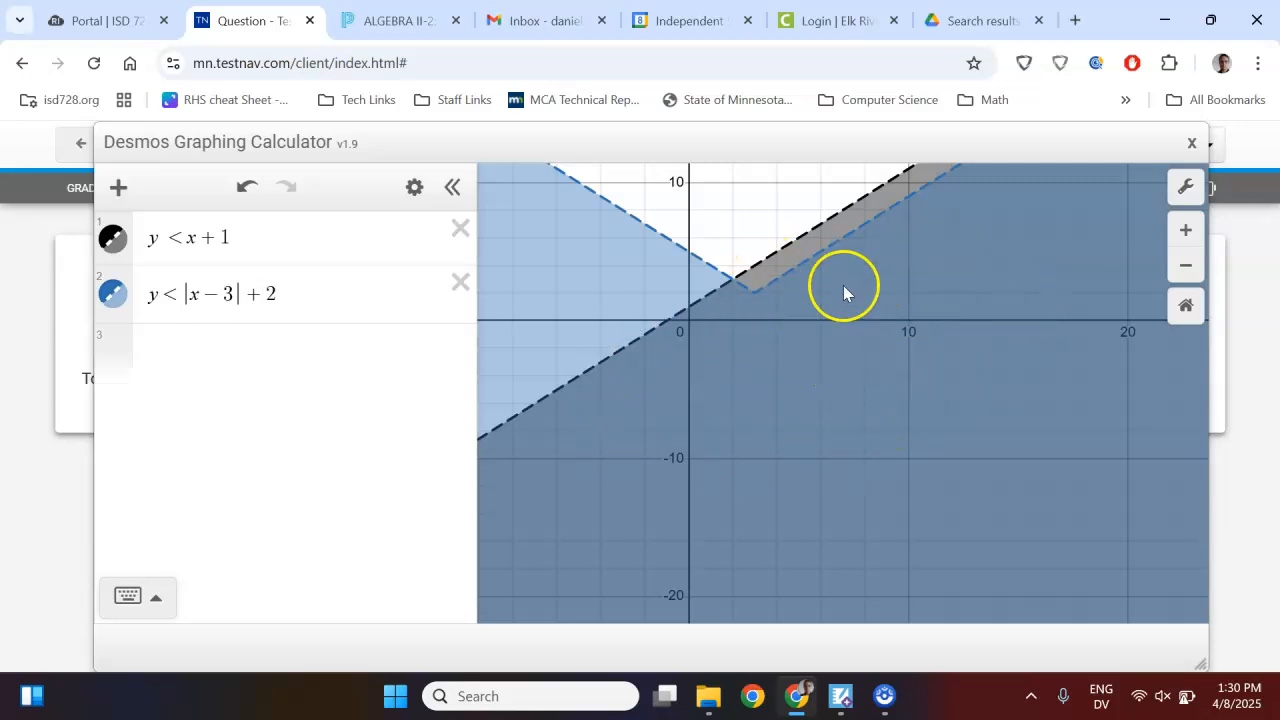
click(738, 284)
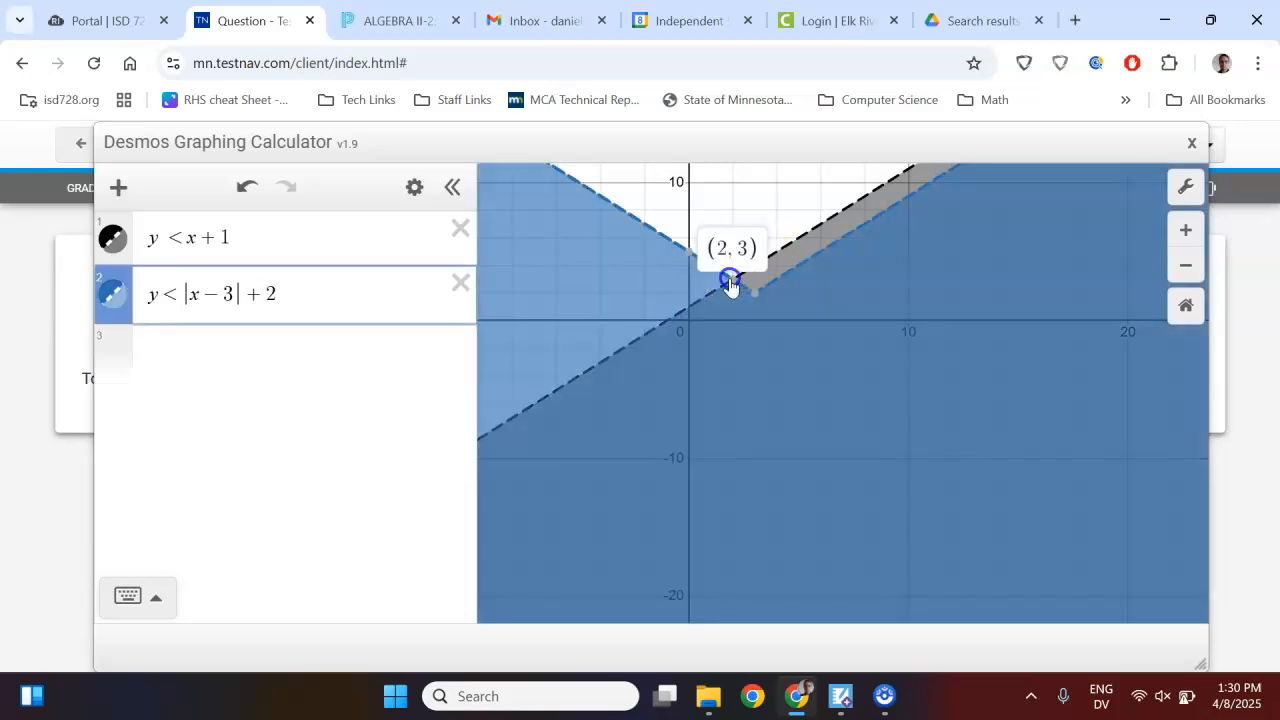
click(733, 284)
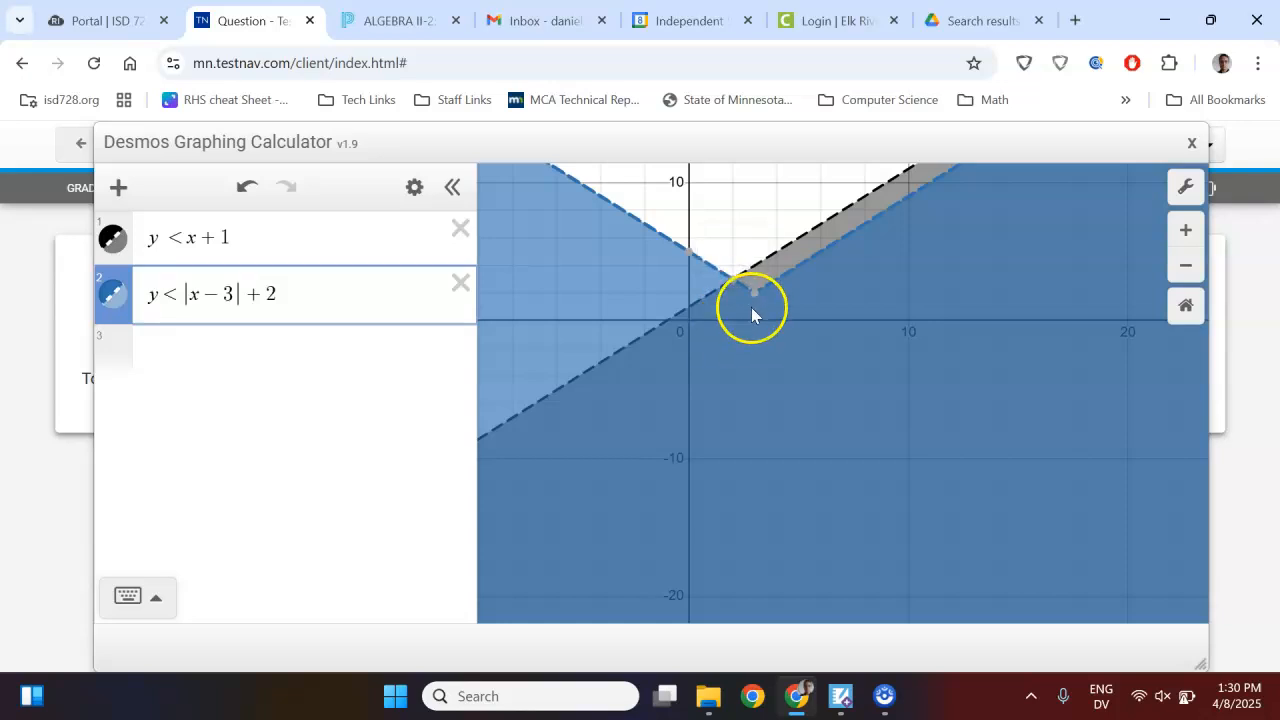
click(754, 297)
click(806, 303)
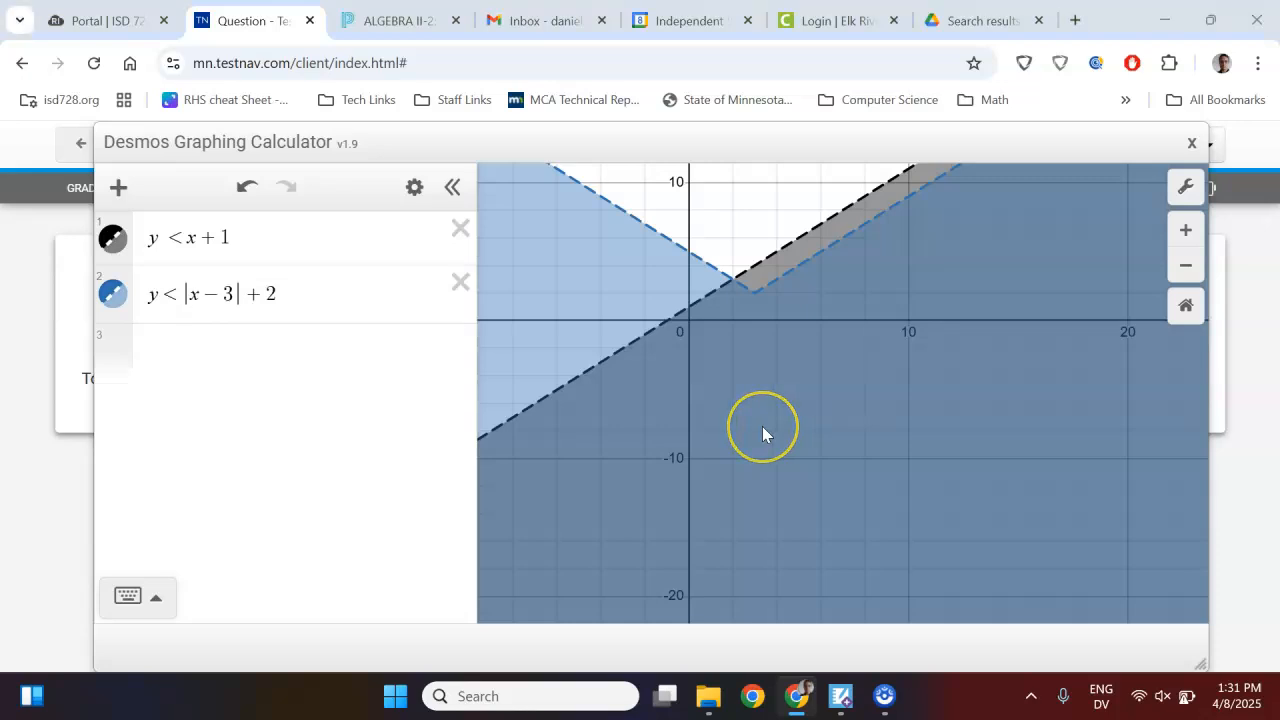
Return to SMART Notebook and list the sample solutions (10, 1), (10, 0) and (6, -2) in blue text beside the inequalities
key(alt+Tab)
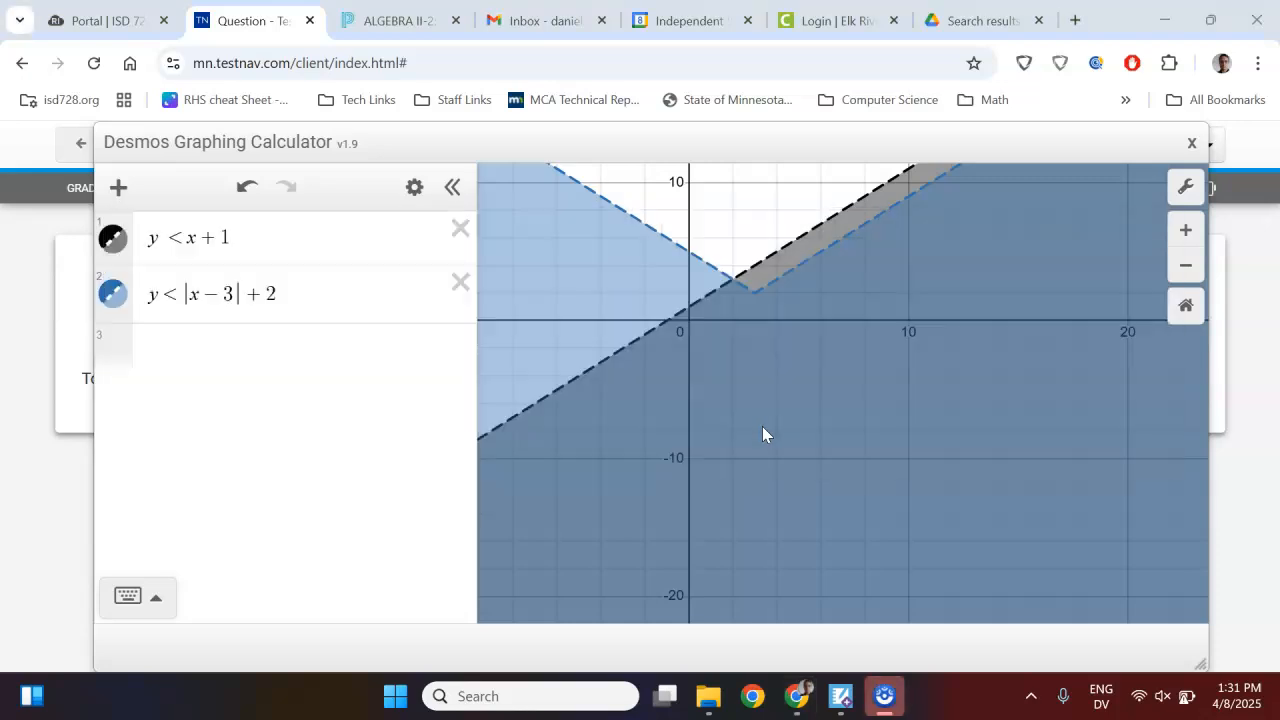
key(alt+Tab)
click(424, 247)
text((10, 1))
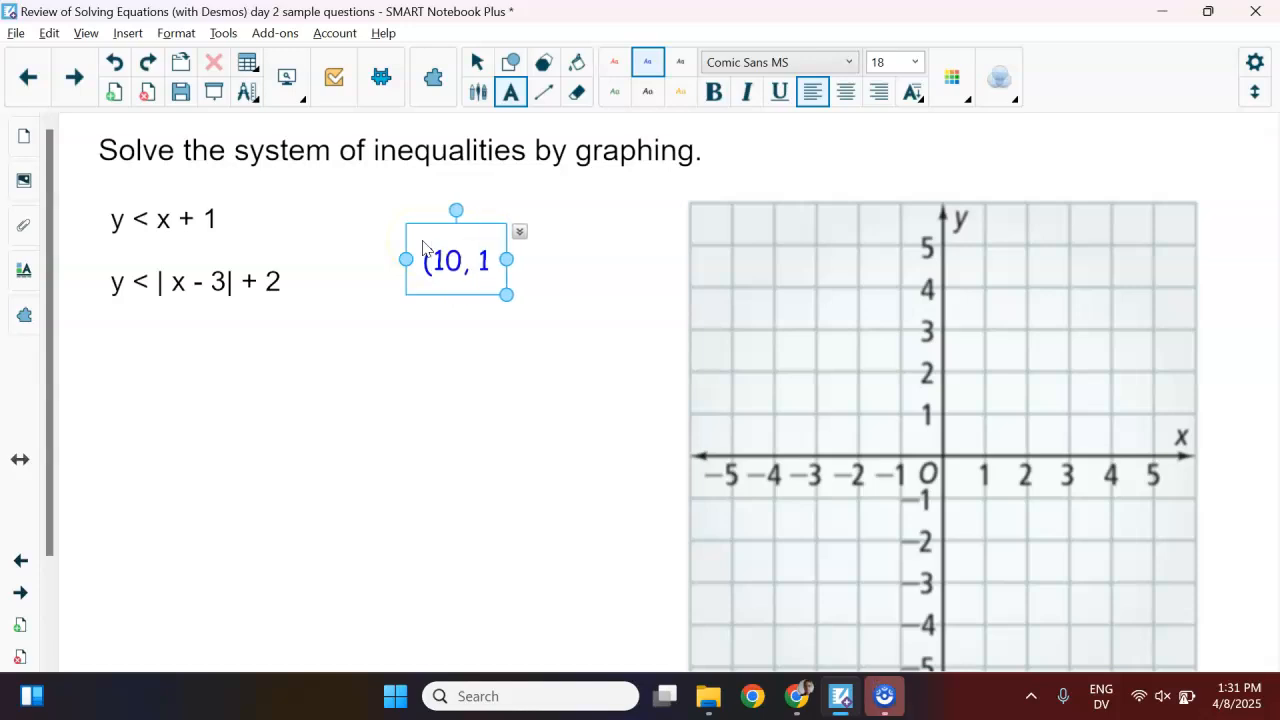
key(Return)
text((10, 0))
key(Return)
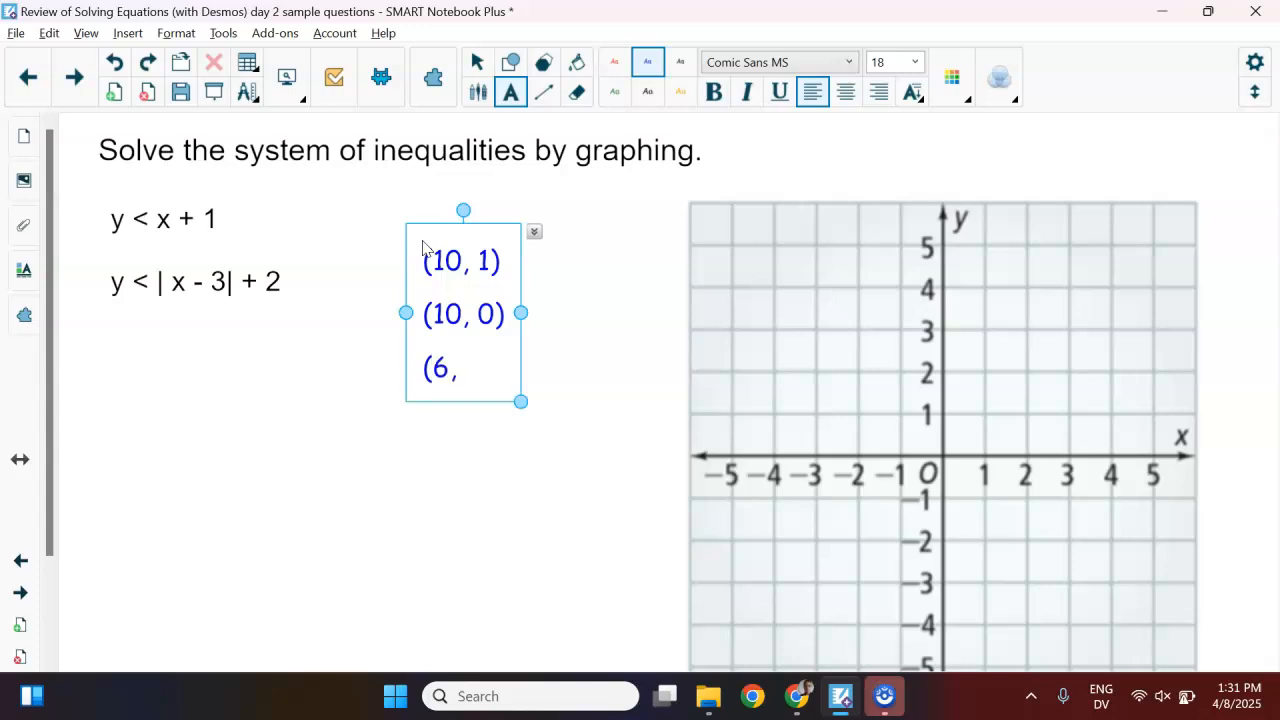
click(286, 357)
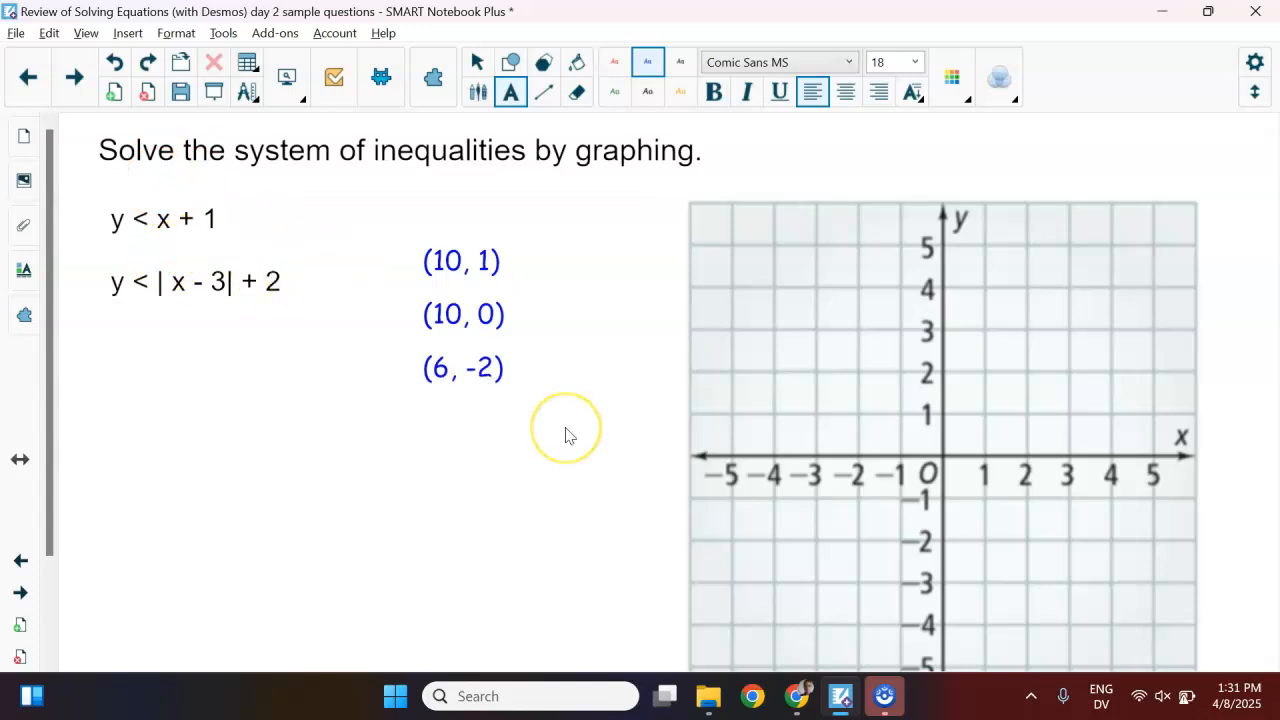
Compare the overlapping shaded region in Desmos with the inequalities and points on the SMART Notebook page
key(alt+Tab)
click(651, 427)
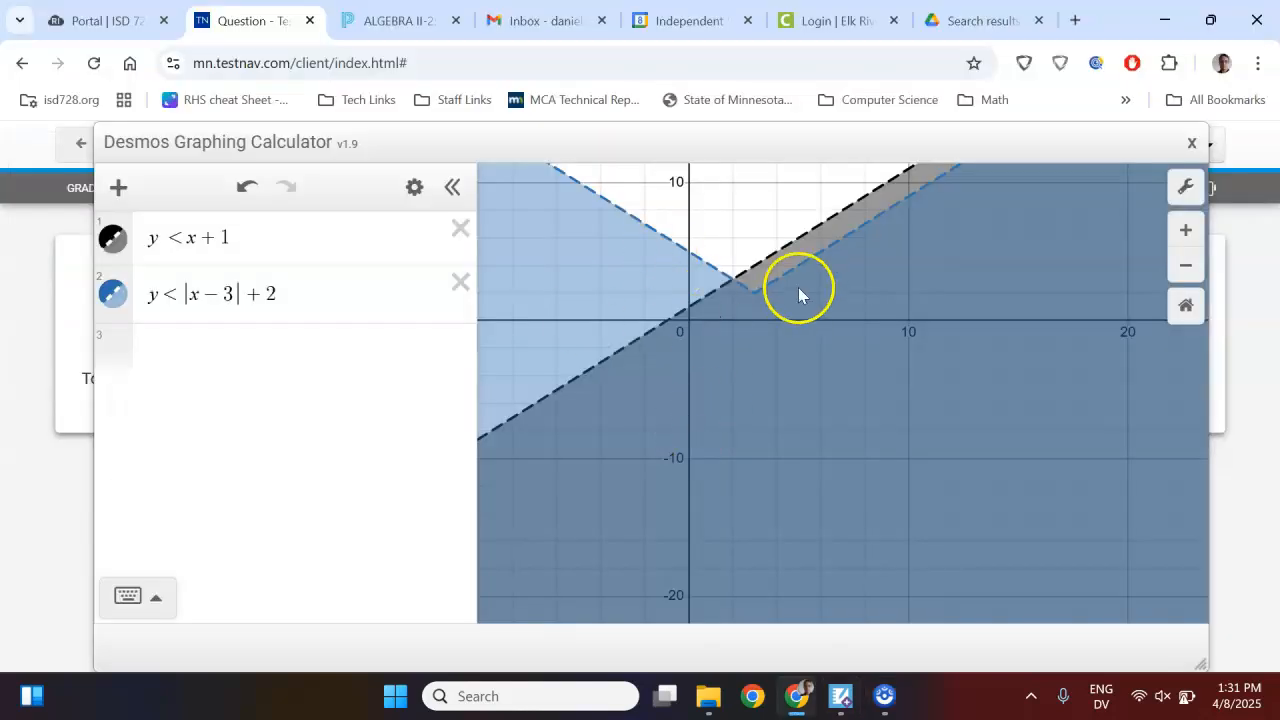
key(alt+Tab)
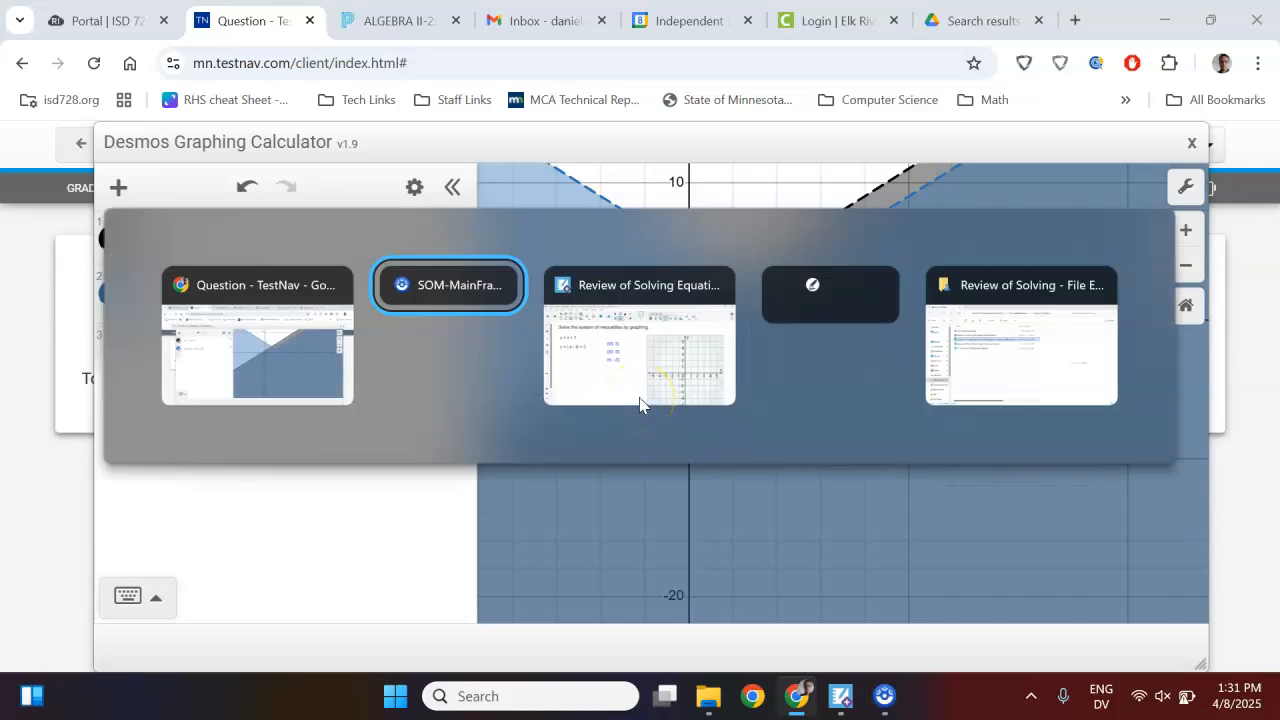
click(640, 400)
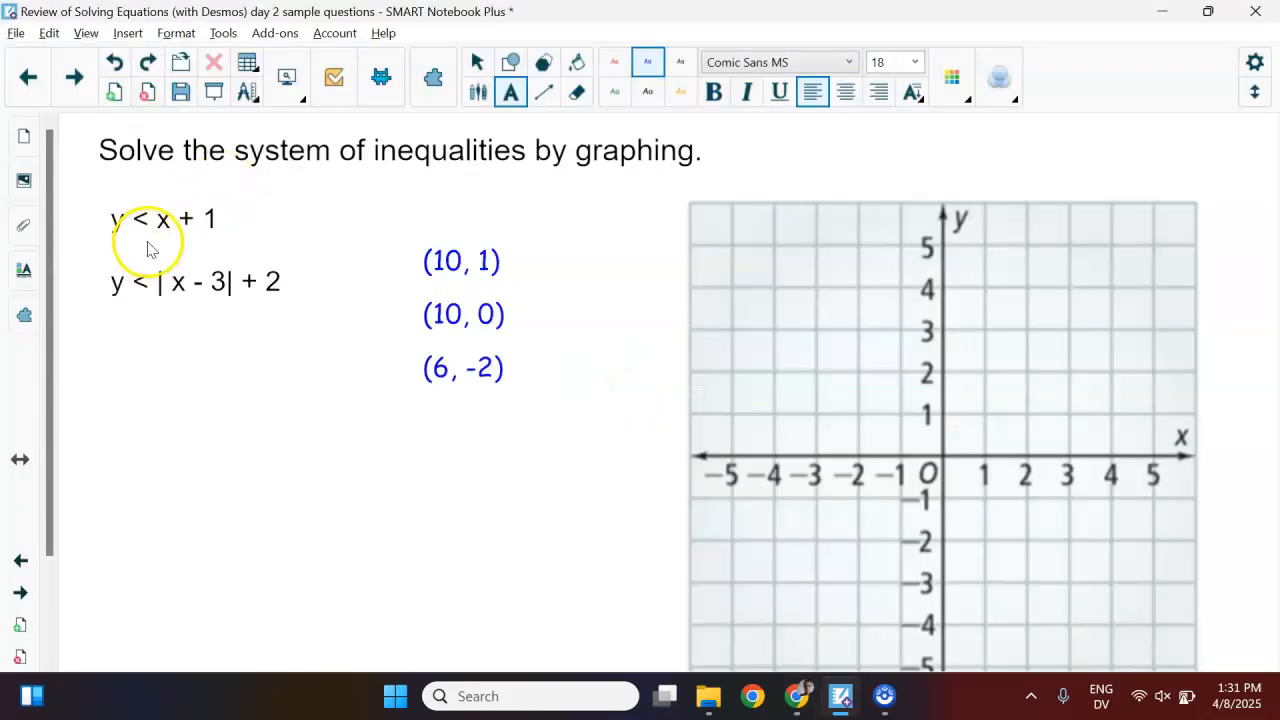
key(alt+Tab)
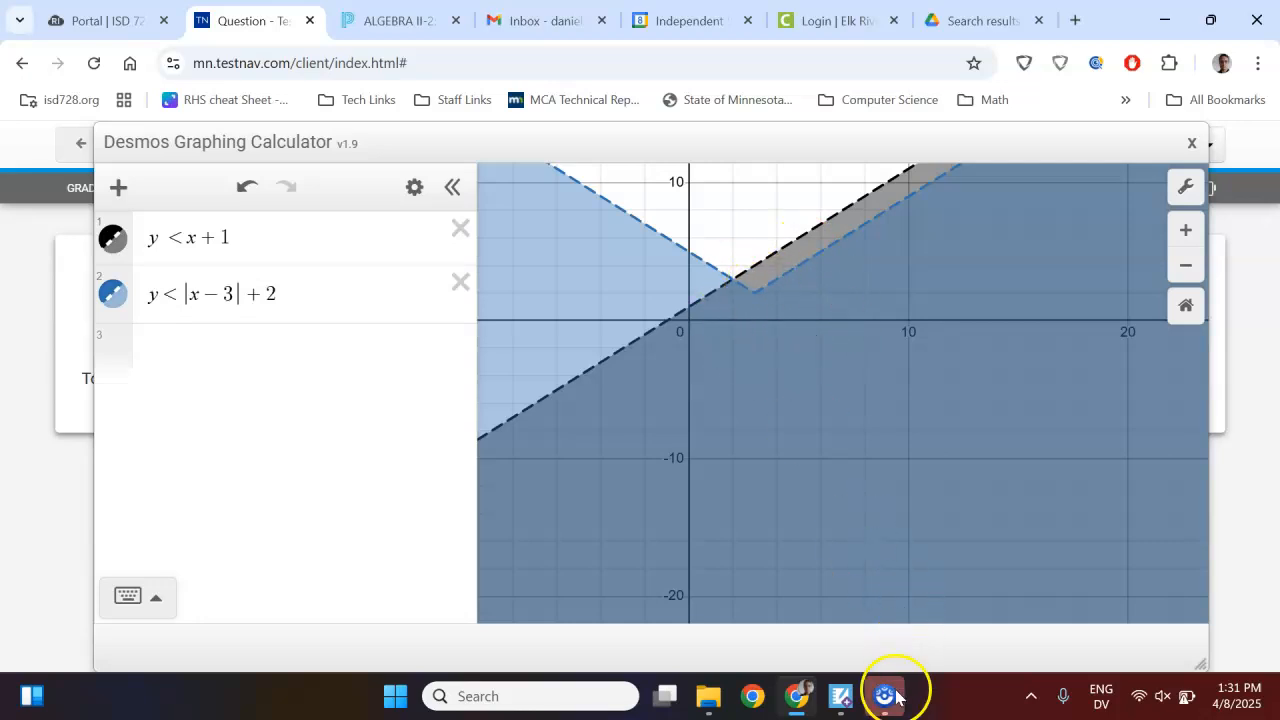
click(840, 696)
Go to the next SMART Notebook page, with the system y ≥ 4 and x < -1, and review its inequalities and grid
click(80, 85)
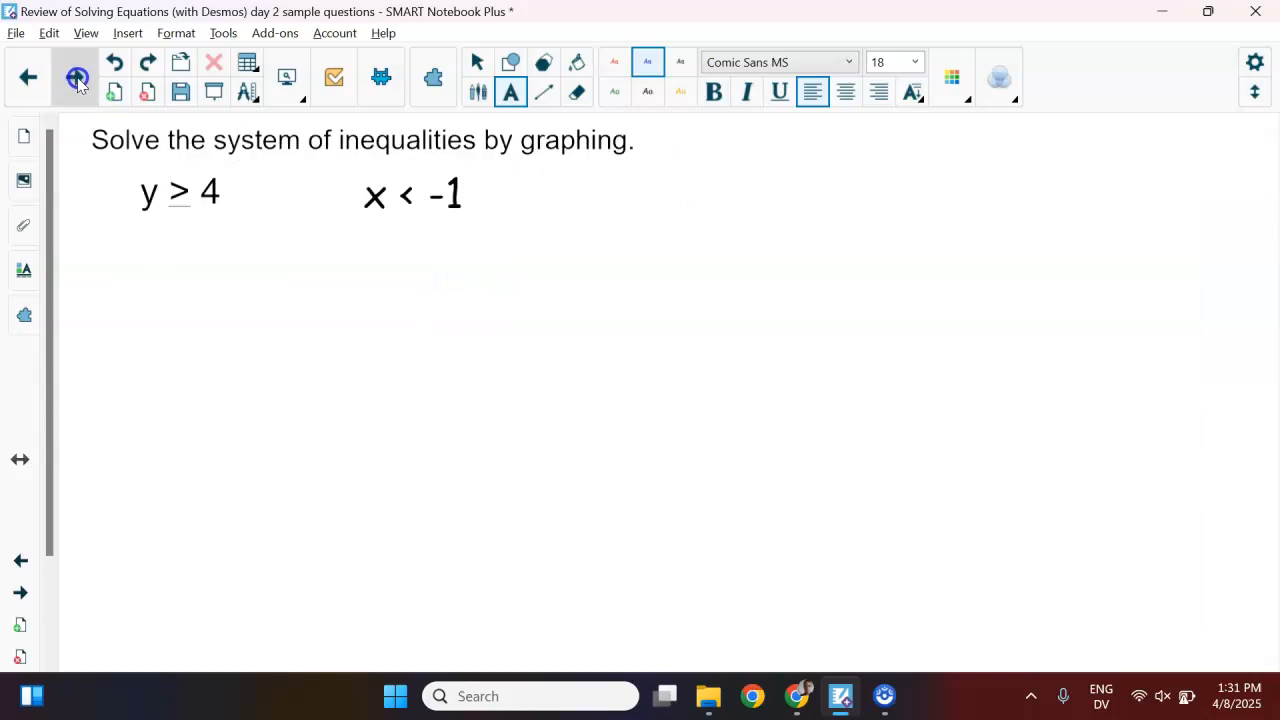
click(280, 232)
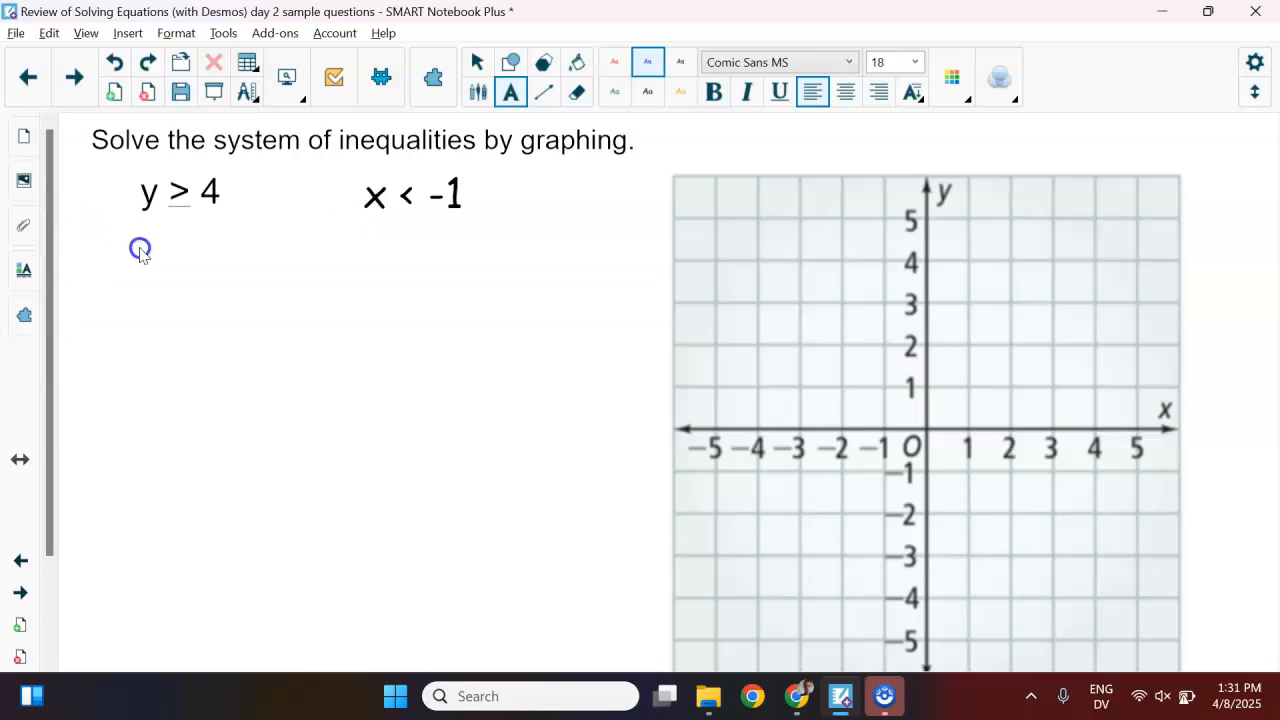
click(171, 220)
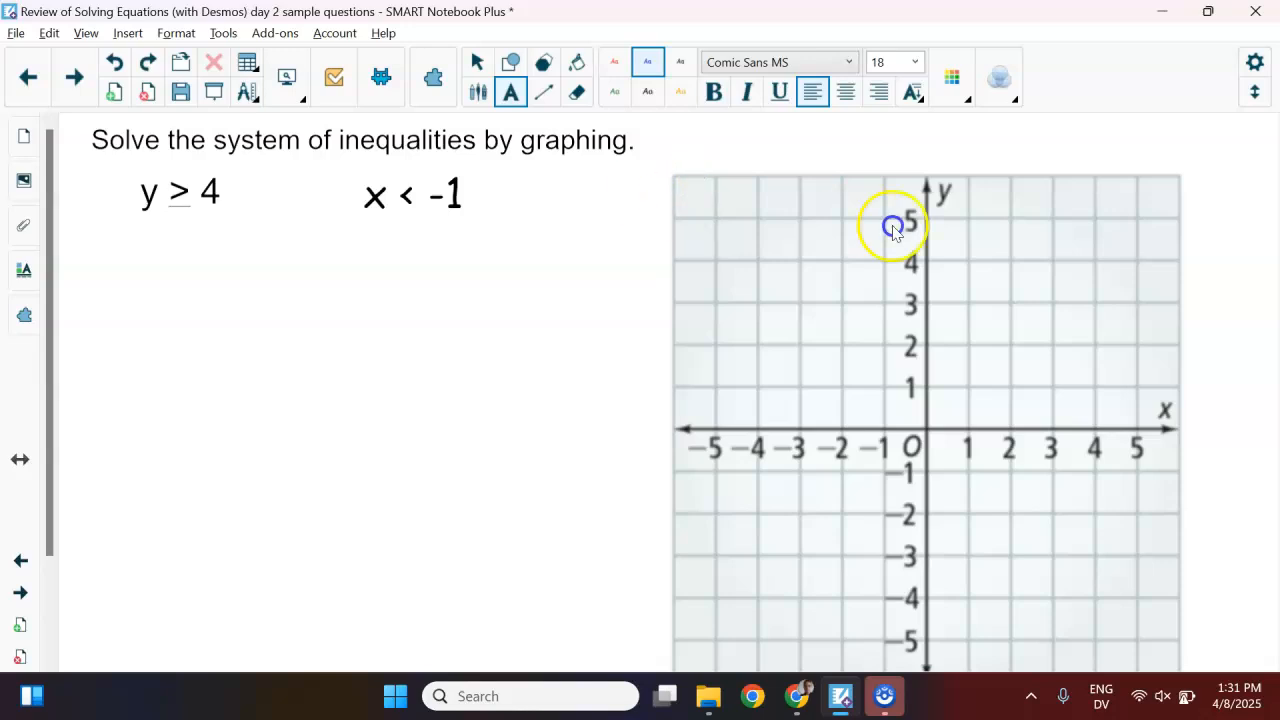
click(421, 369)
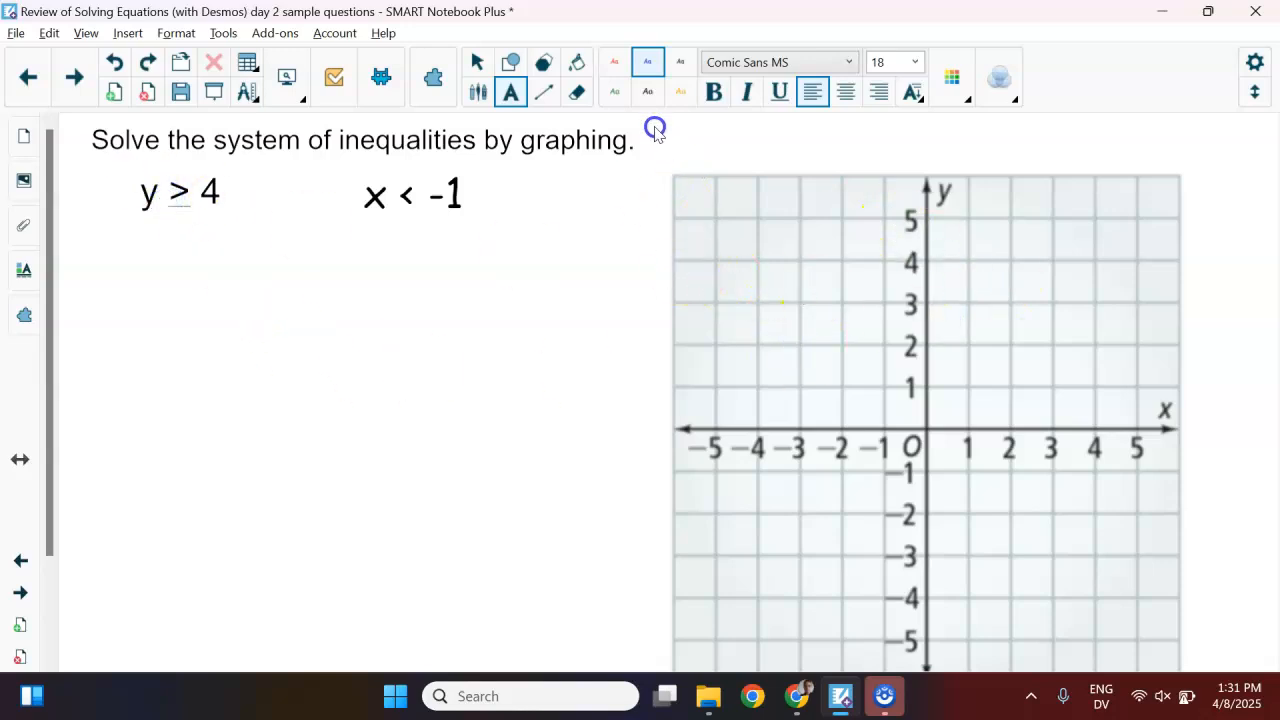
Sketch y ≥ 4 on the grid as a shaded solid blue boundary and x < -1 as a shaded dashed red boundary, marking their overlap
click(478, 91)
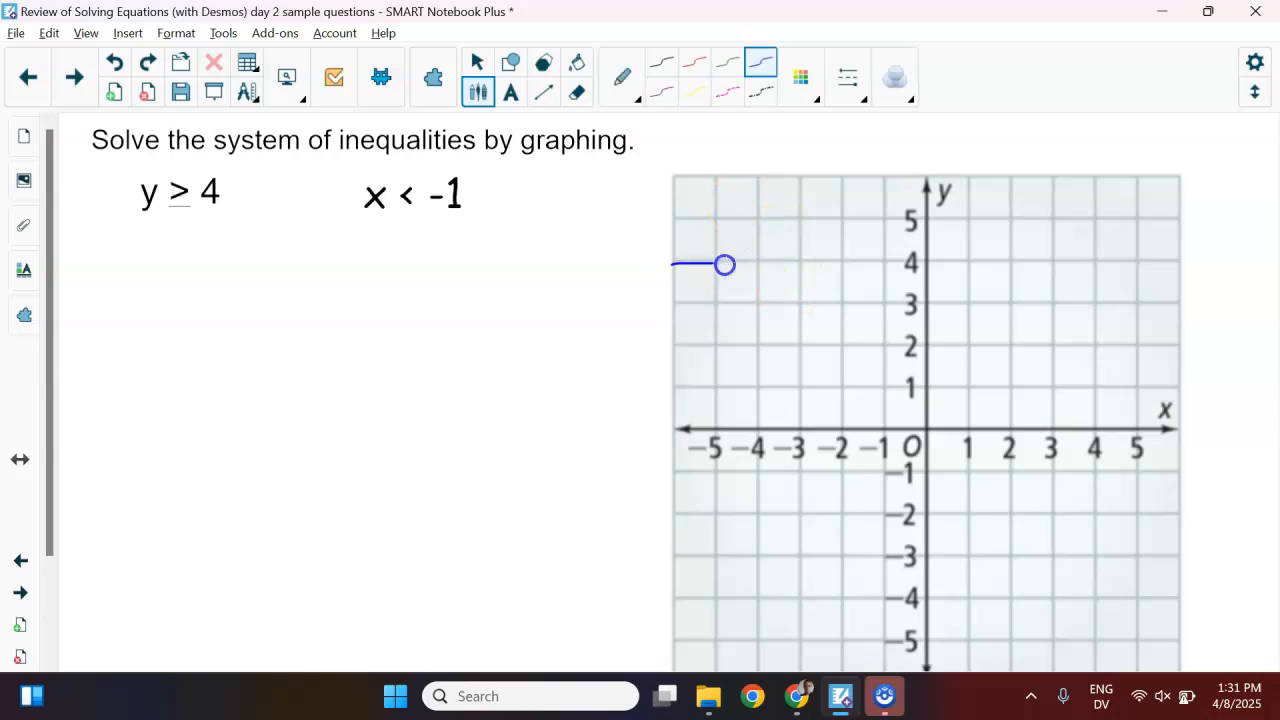
drag(881, 266, 1053, 266)
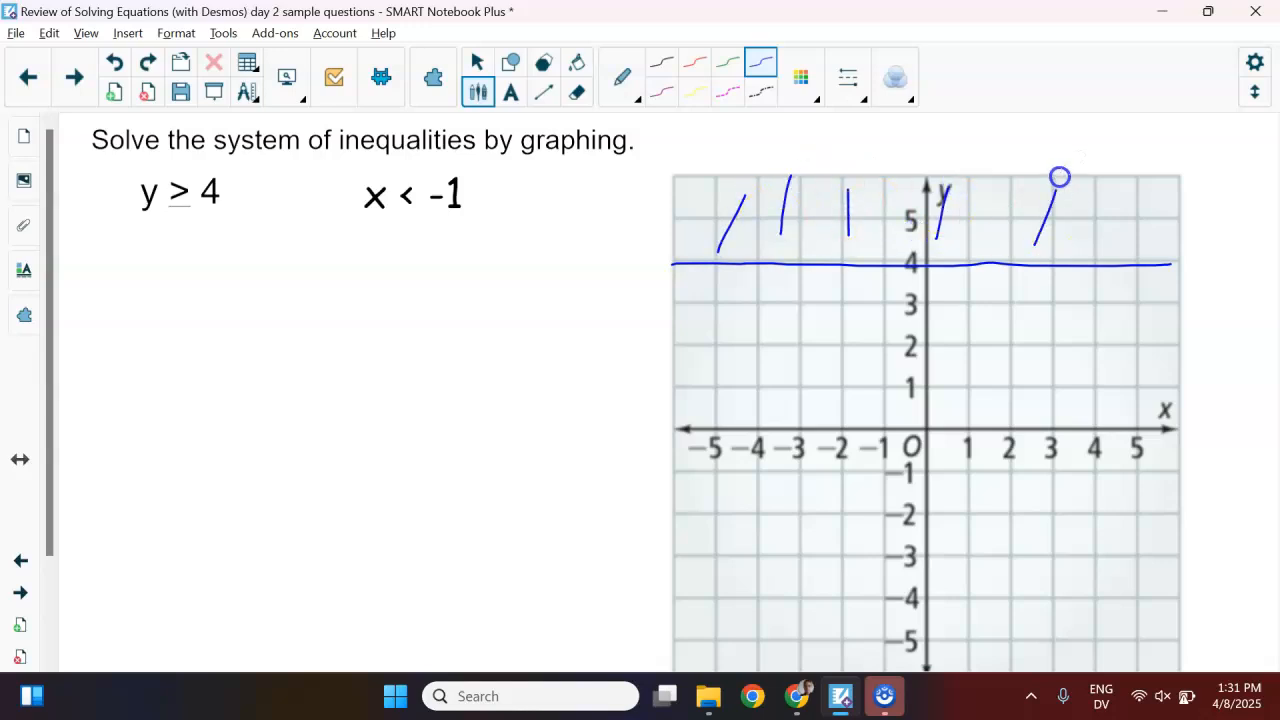
click(695, 62)
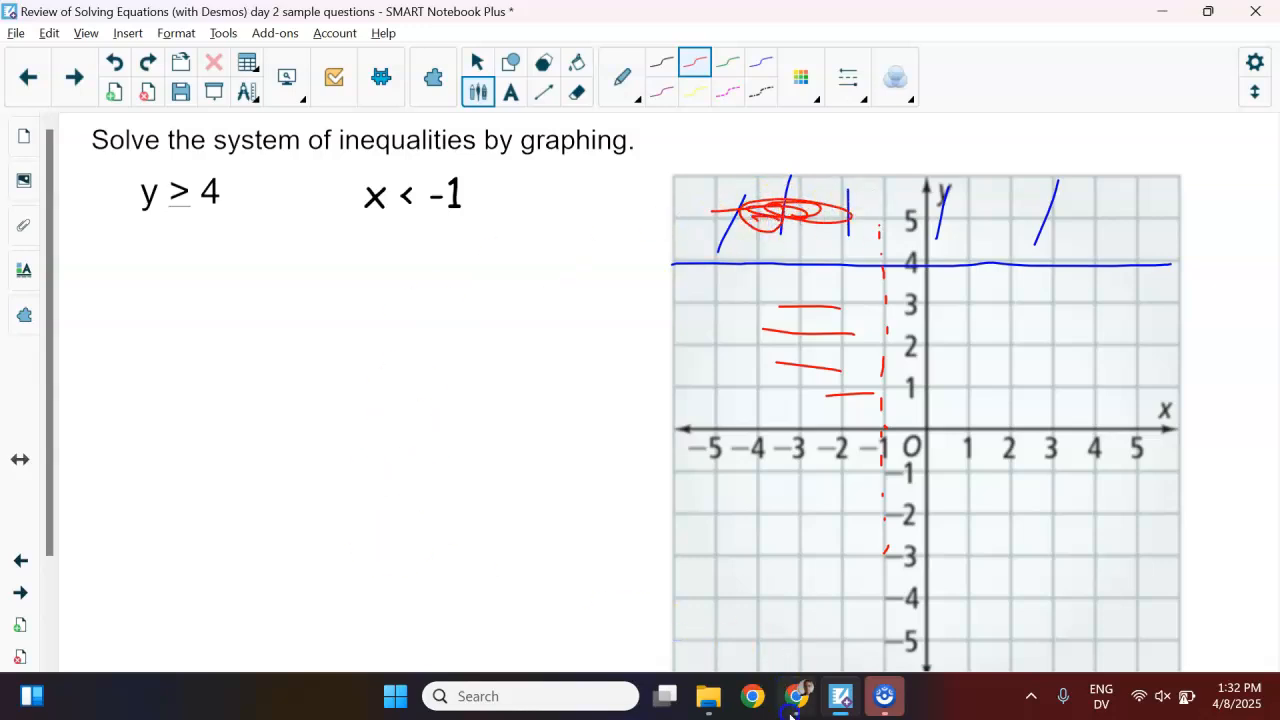
Switch to the Desmos calculator, delete both old inequalities, and graph y ≥ 4
mouse_move(789, 710)
click(795, 652)
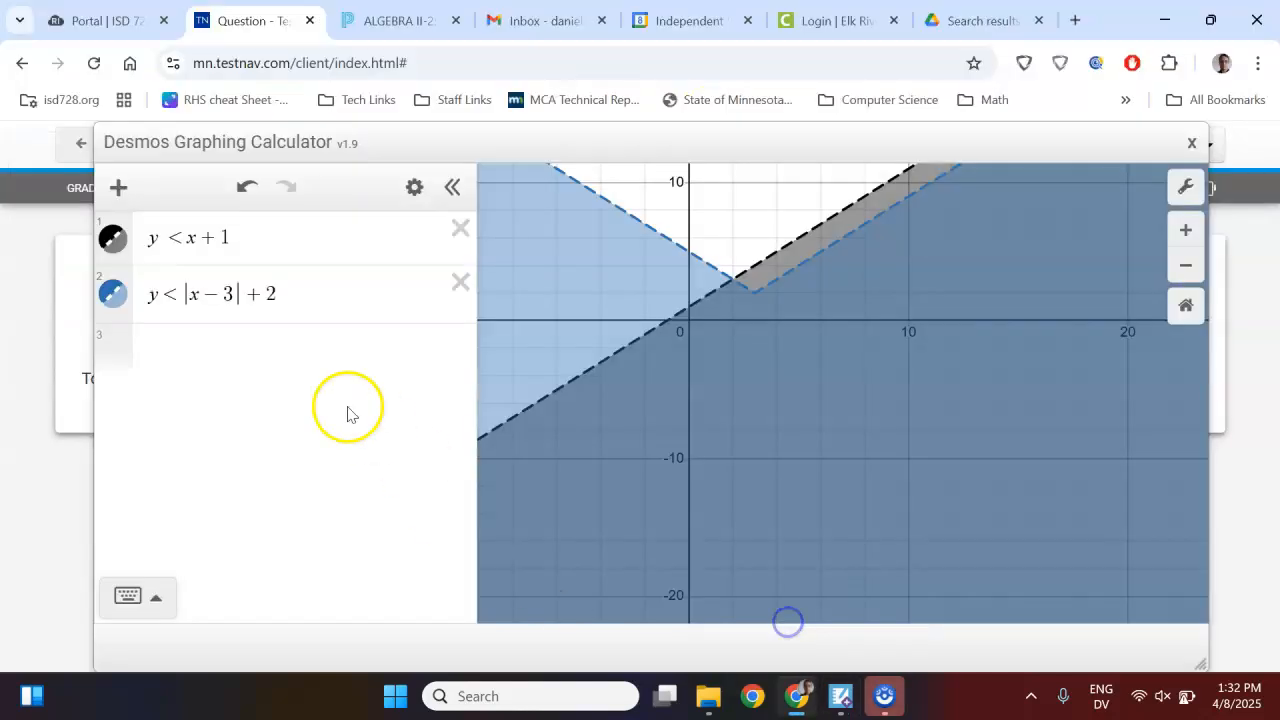
click(450, 280)
click(447, 234)
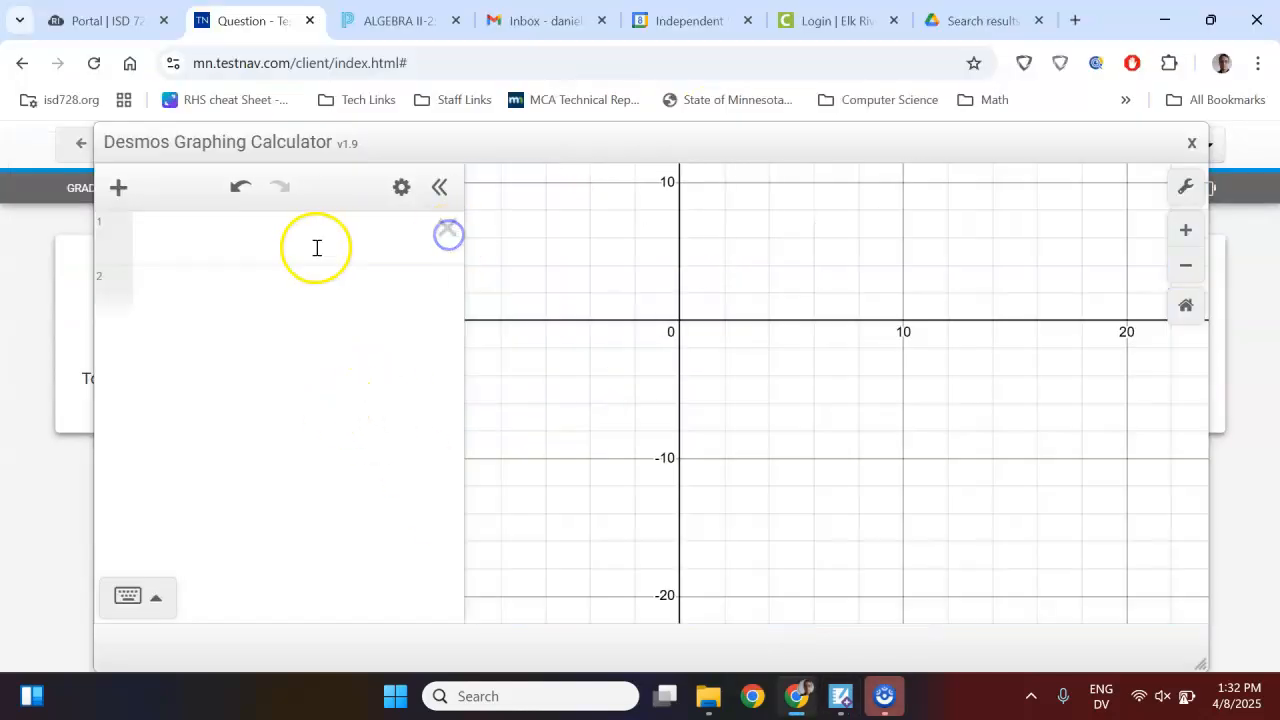
click(316, 248)
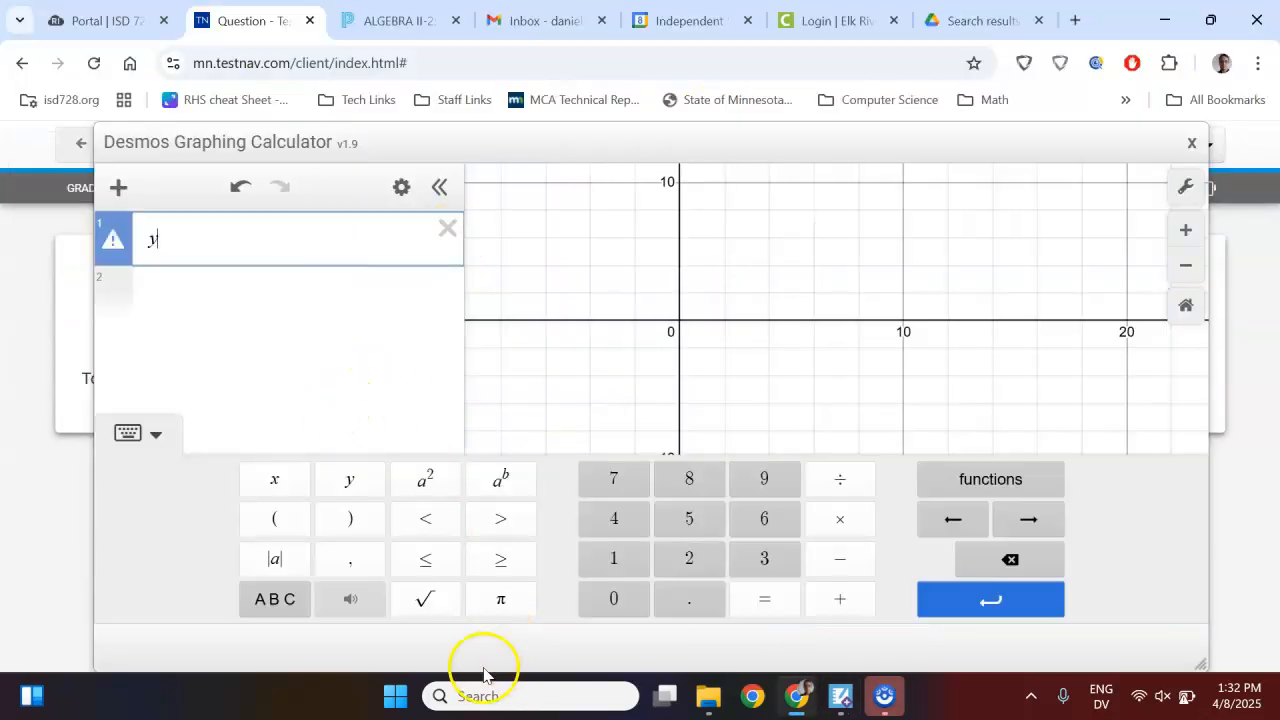
text(4)
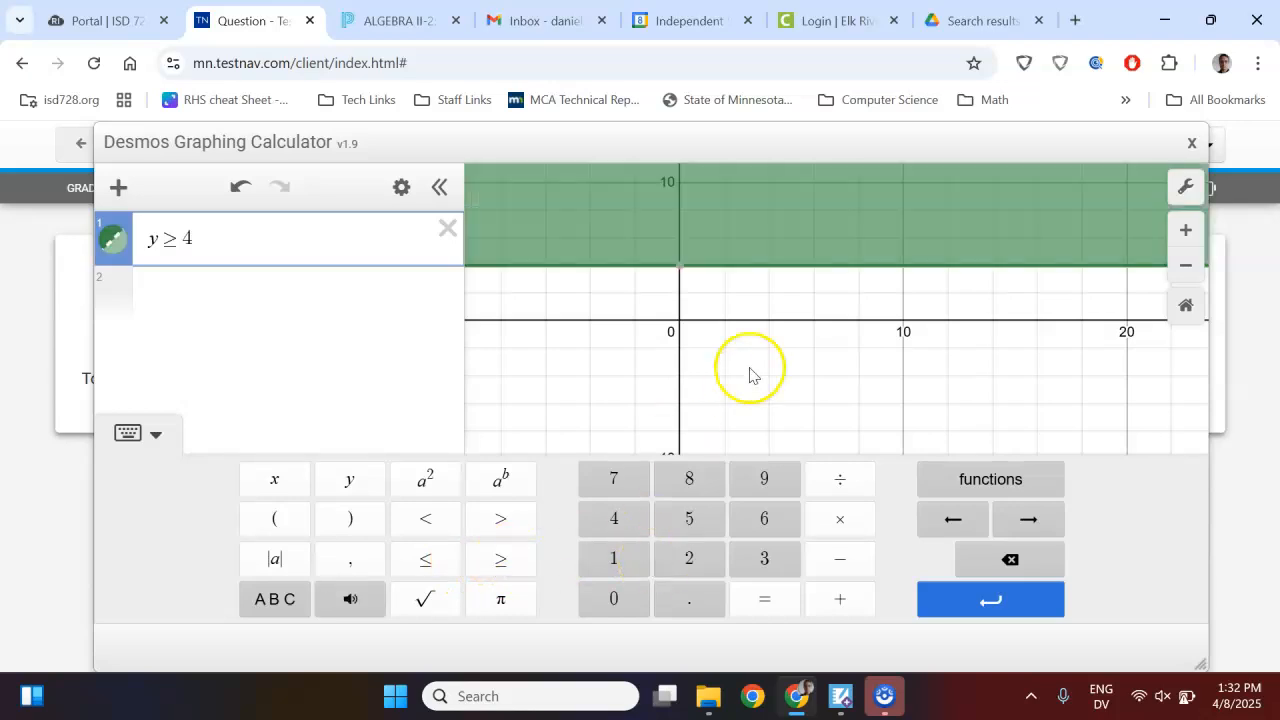
click(837, 423)
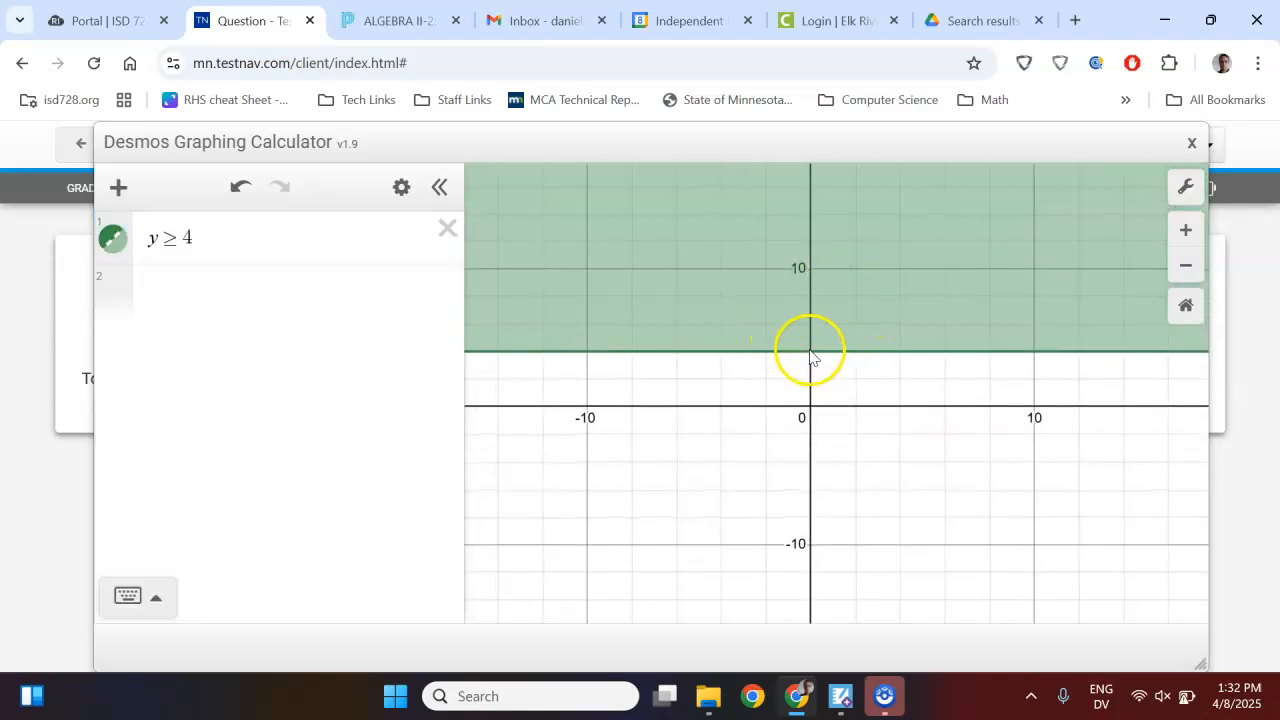
click(810, 351)
Add x < -1 as the second inequality and bring the overlapping shaded region into view
click(206, 305)
text(x)
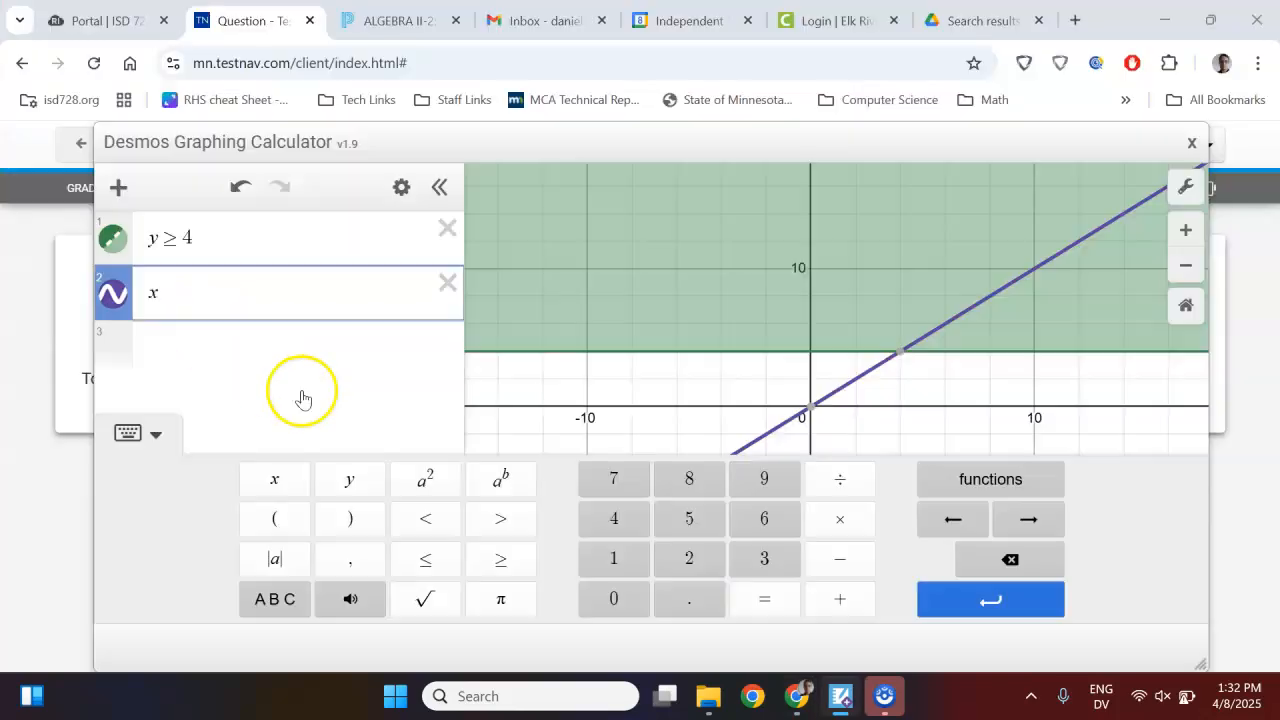
click(422, 521)
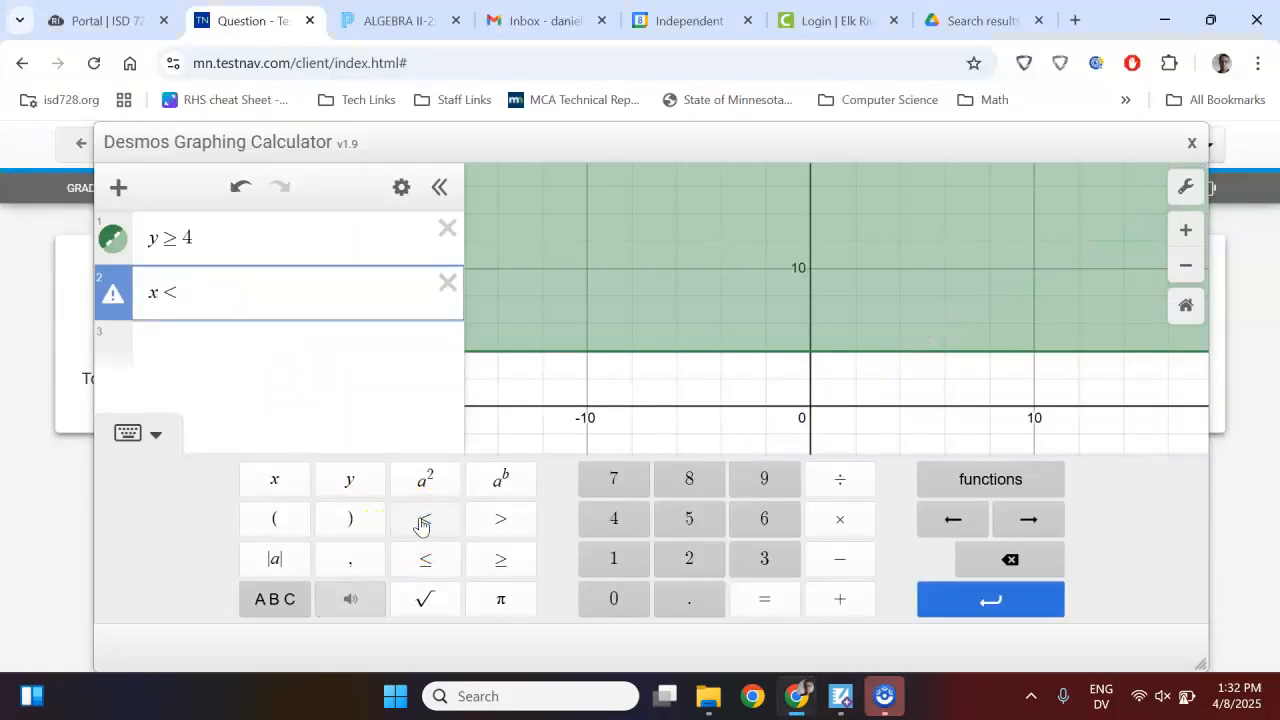
text(-1)
click(883, 377)
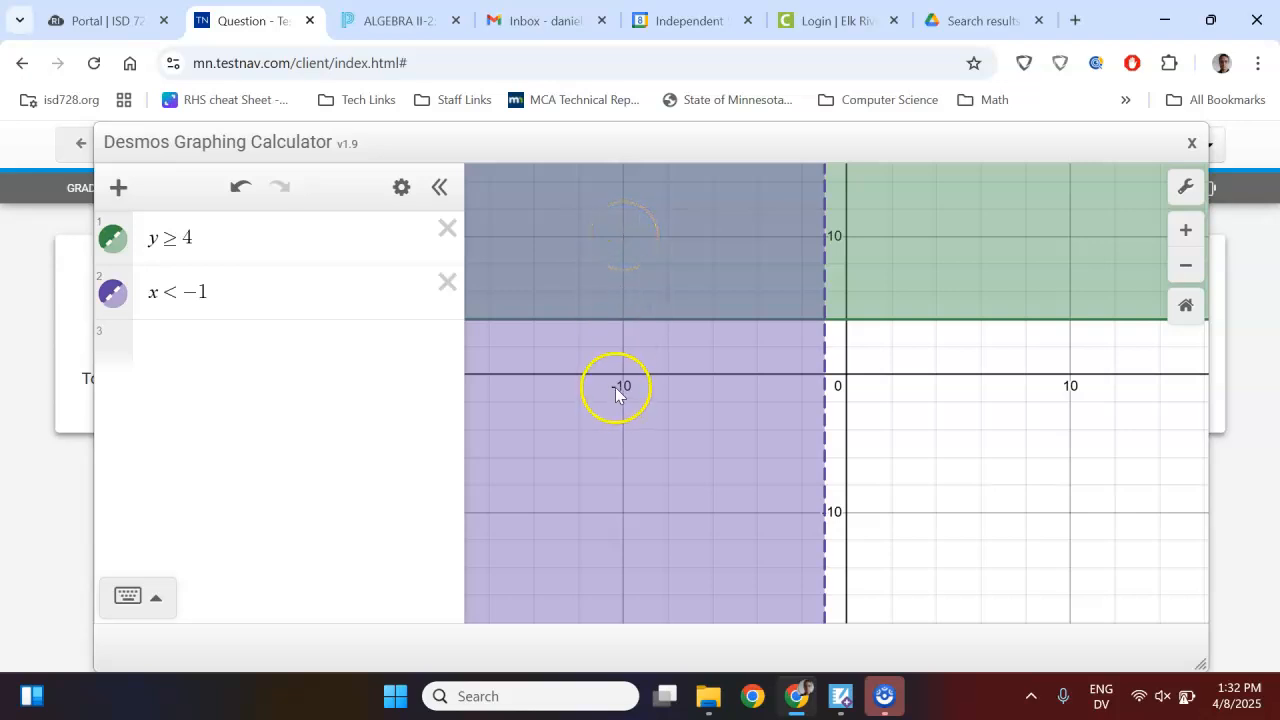
Return to SMART Notebook, add the sample solution (-10, 10) in blue text below the inequalities, and check it against the Desmos graph
key(alt+Tab)
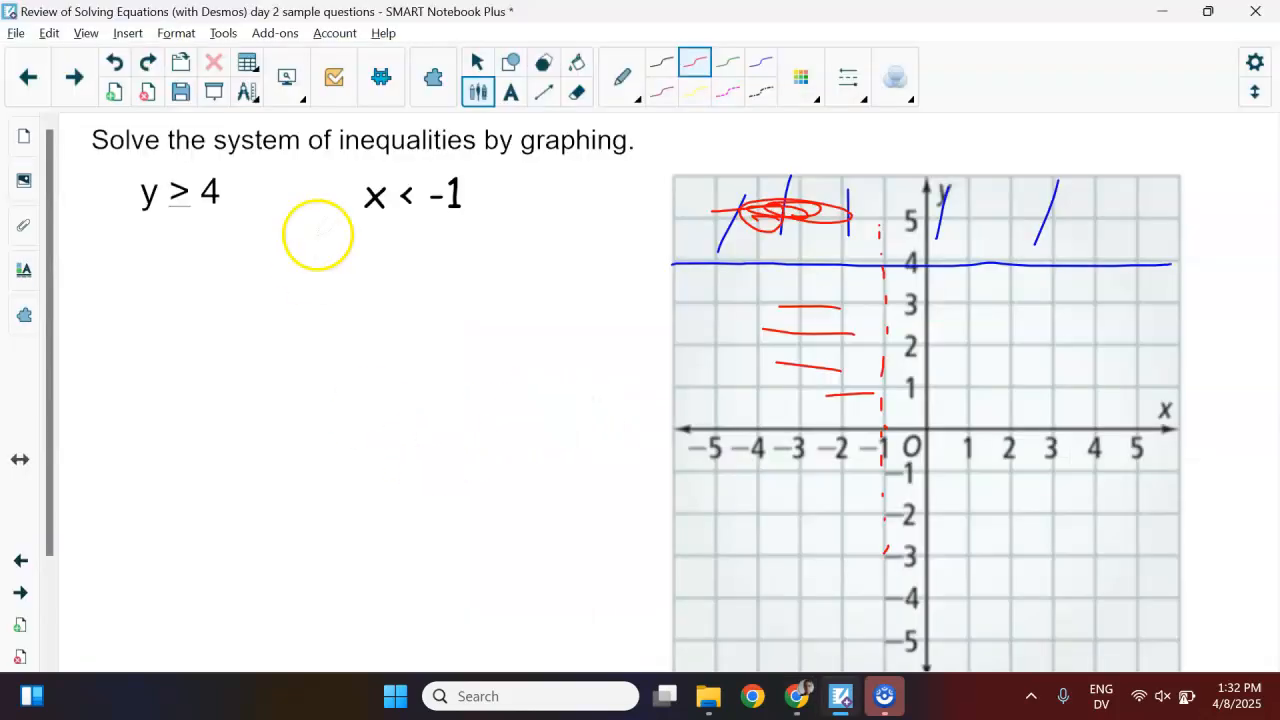
click(661, 92)
click(513, 96)
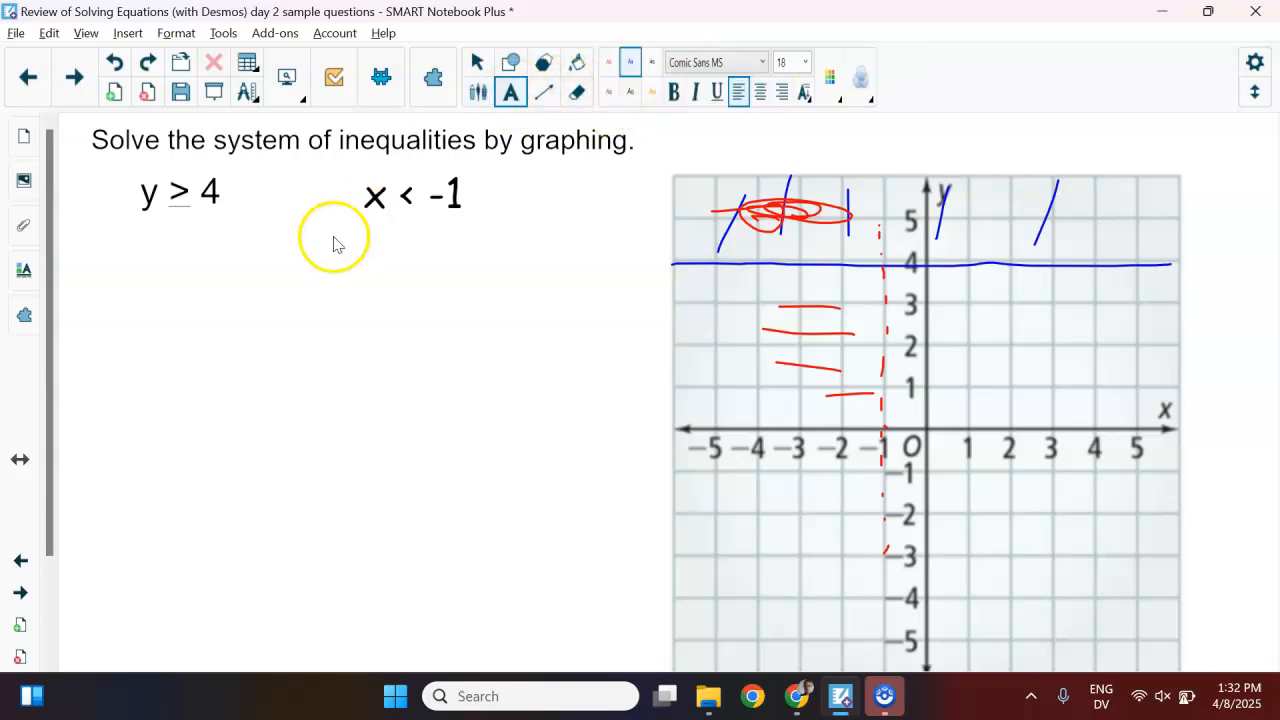
click(331, 249)
text((-10,)
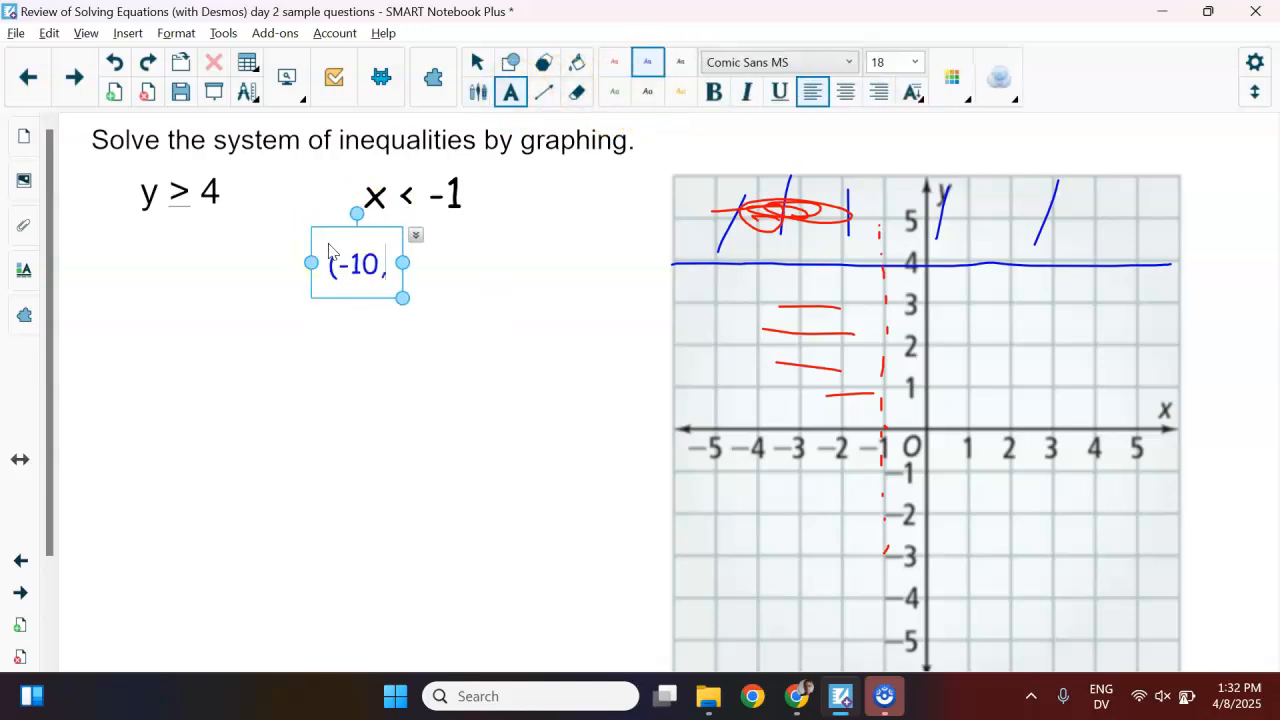
text( 10))
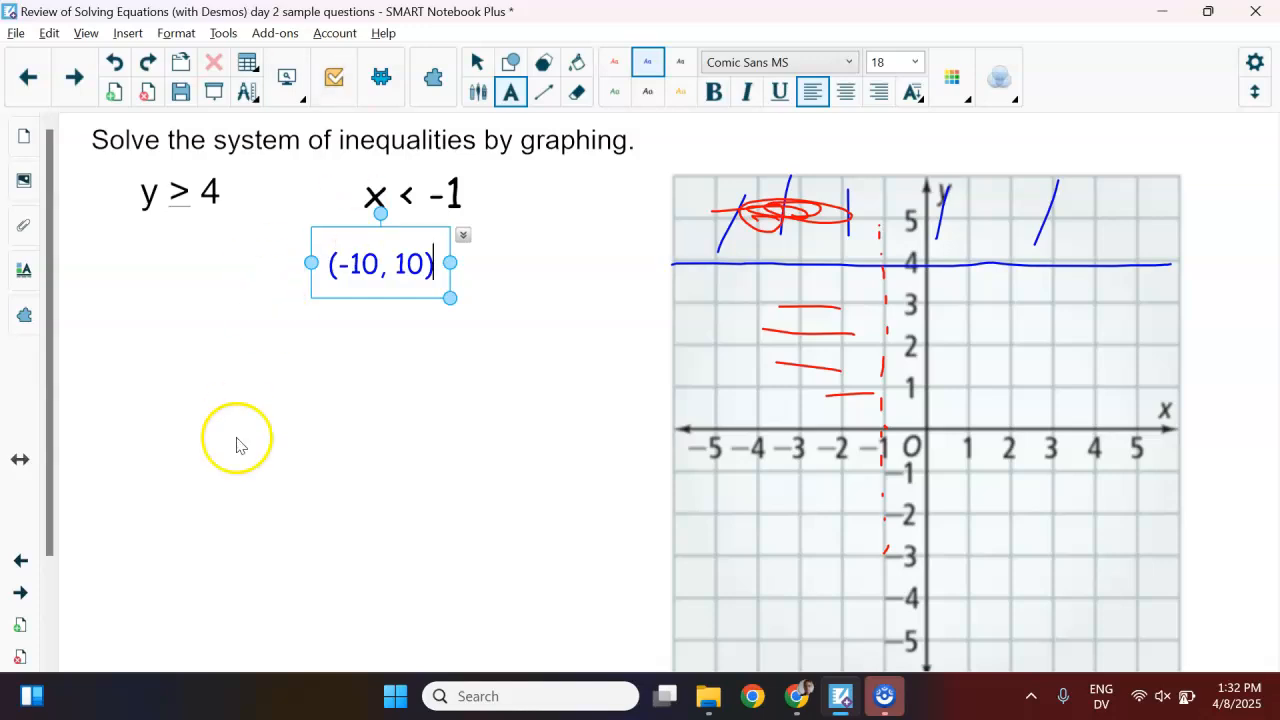
click(237, 443)
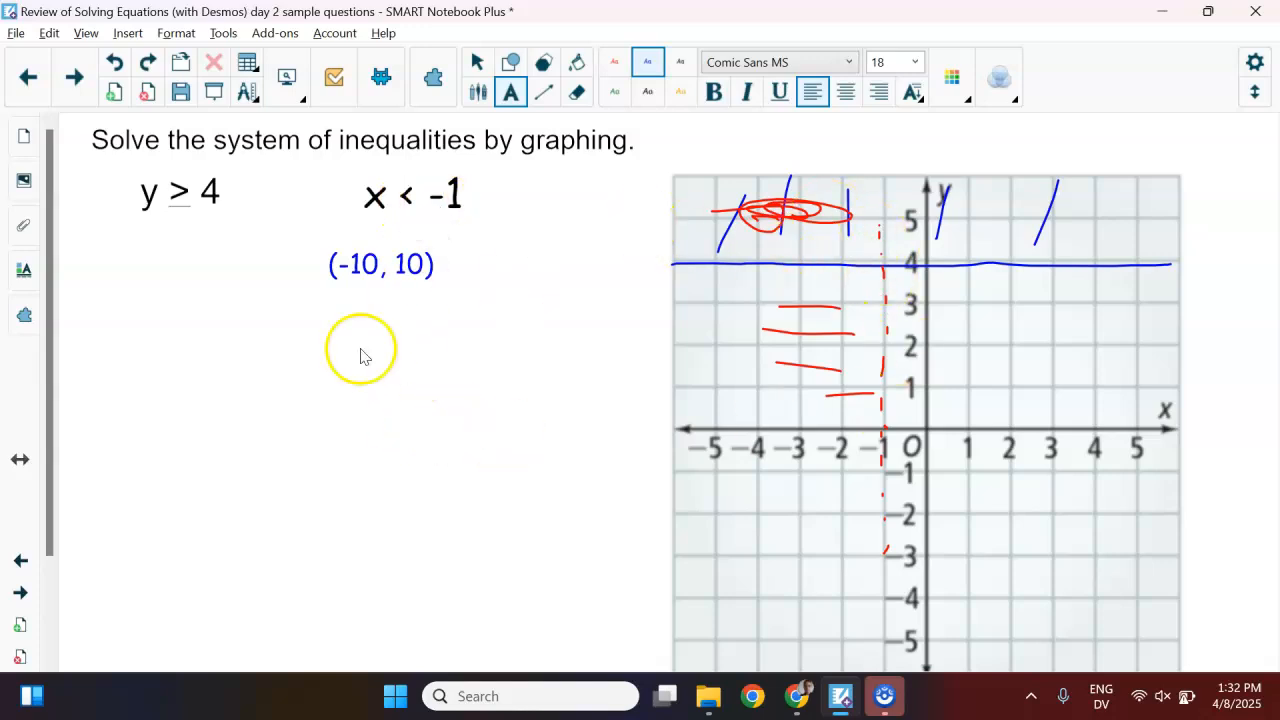
key(alt+Tab)
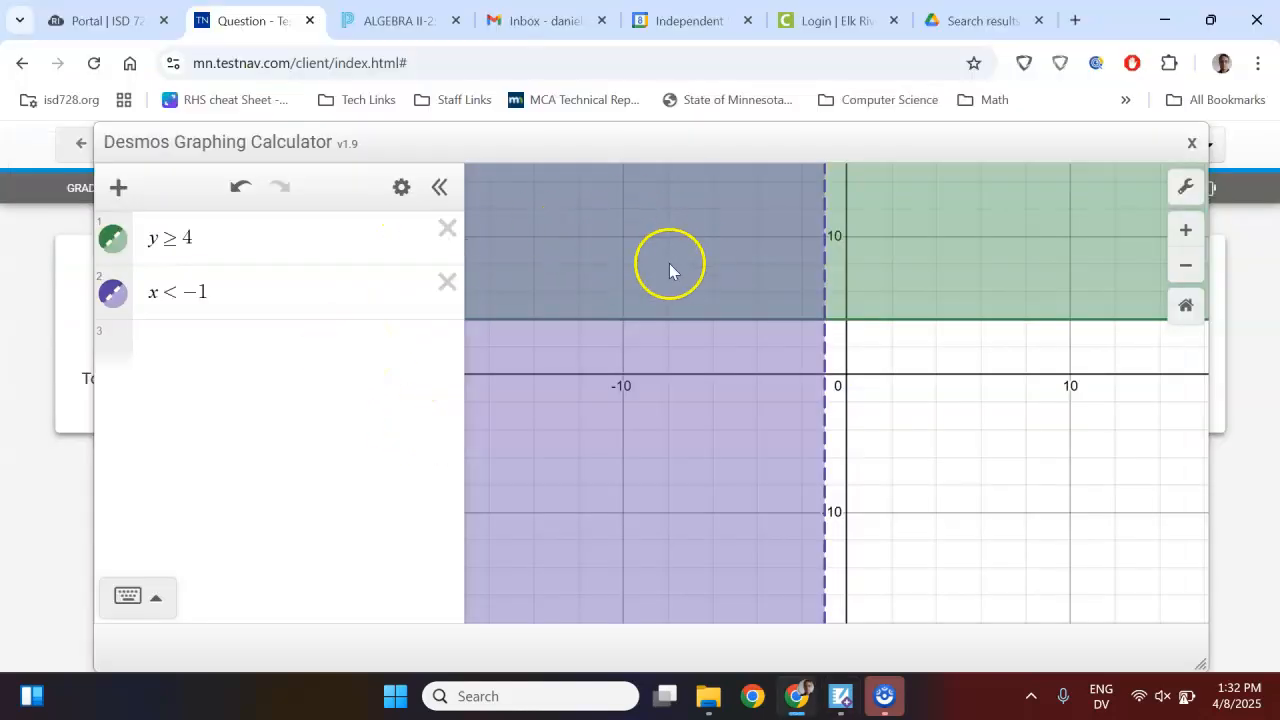
key(alt+Tab)
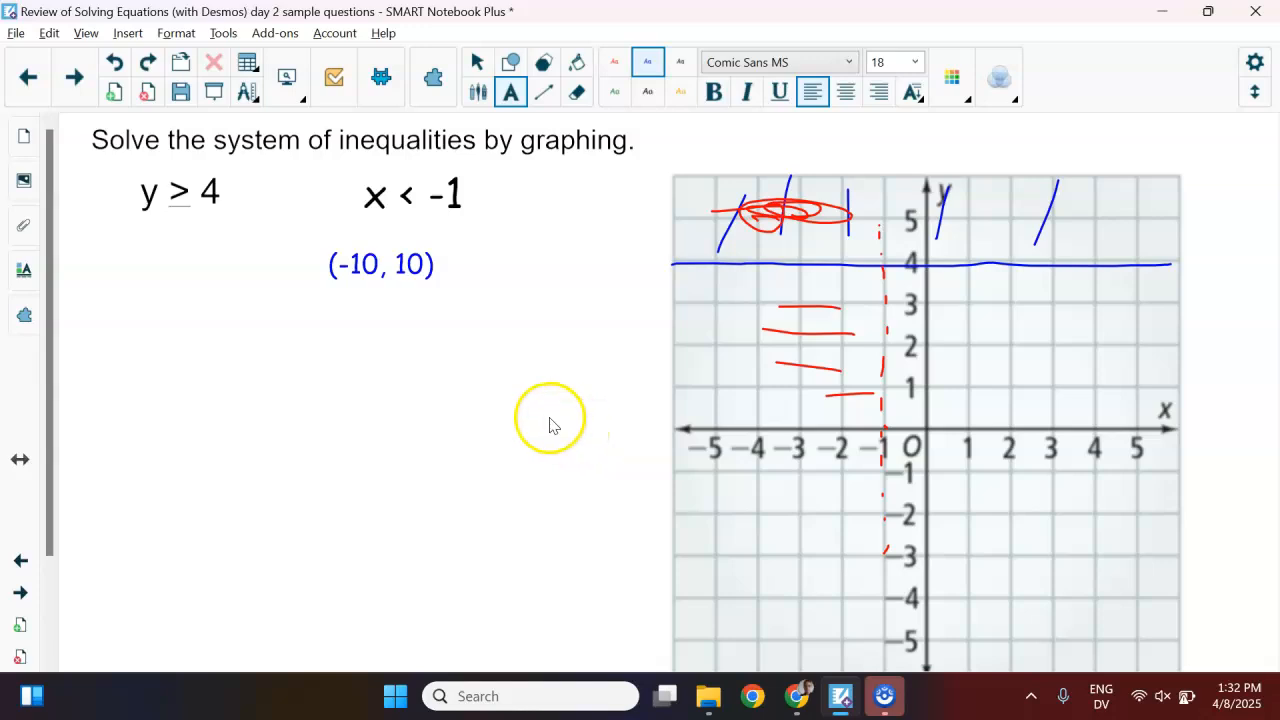
Go to the next page, with the ball-bounce question, and underline "fifth bounce" in black pen
click(74, 77)
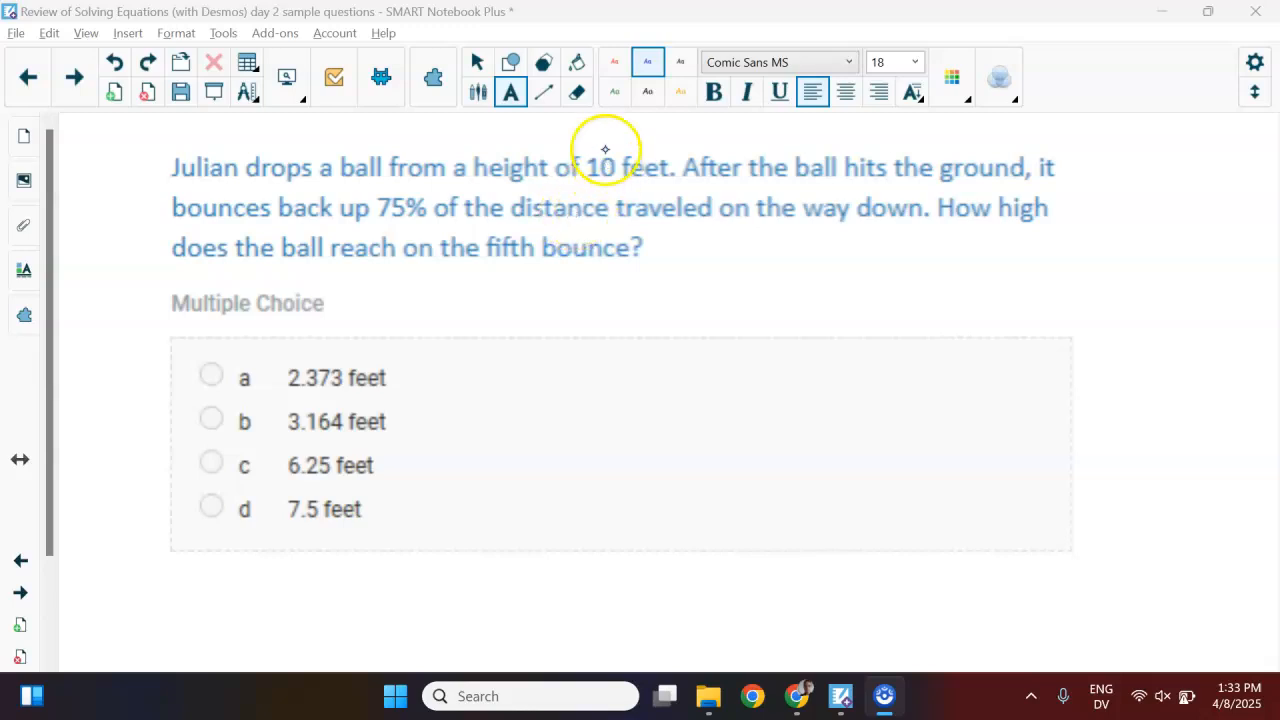
click(475, 96)
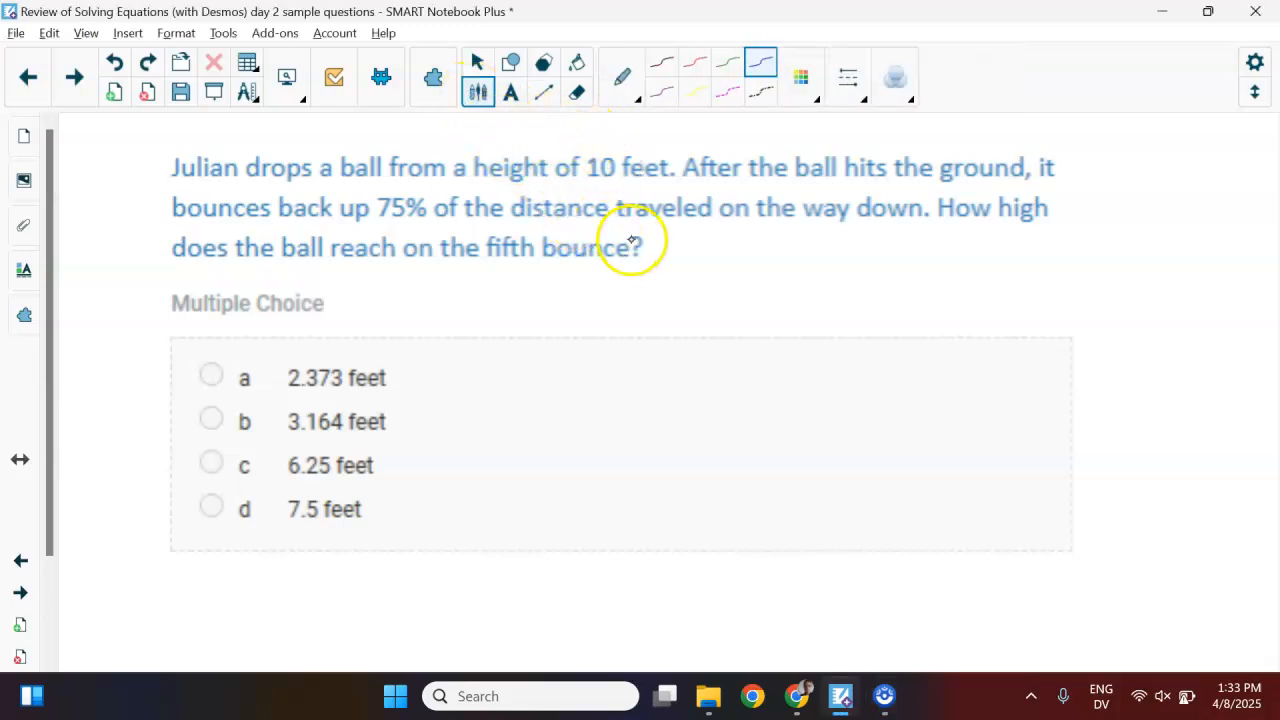
click(661, 62)
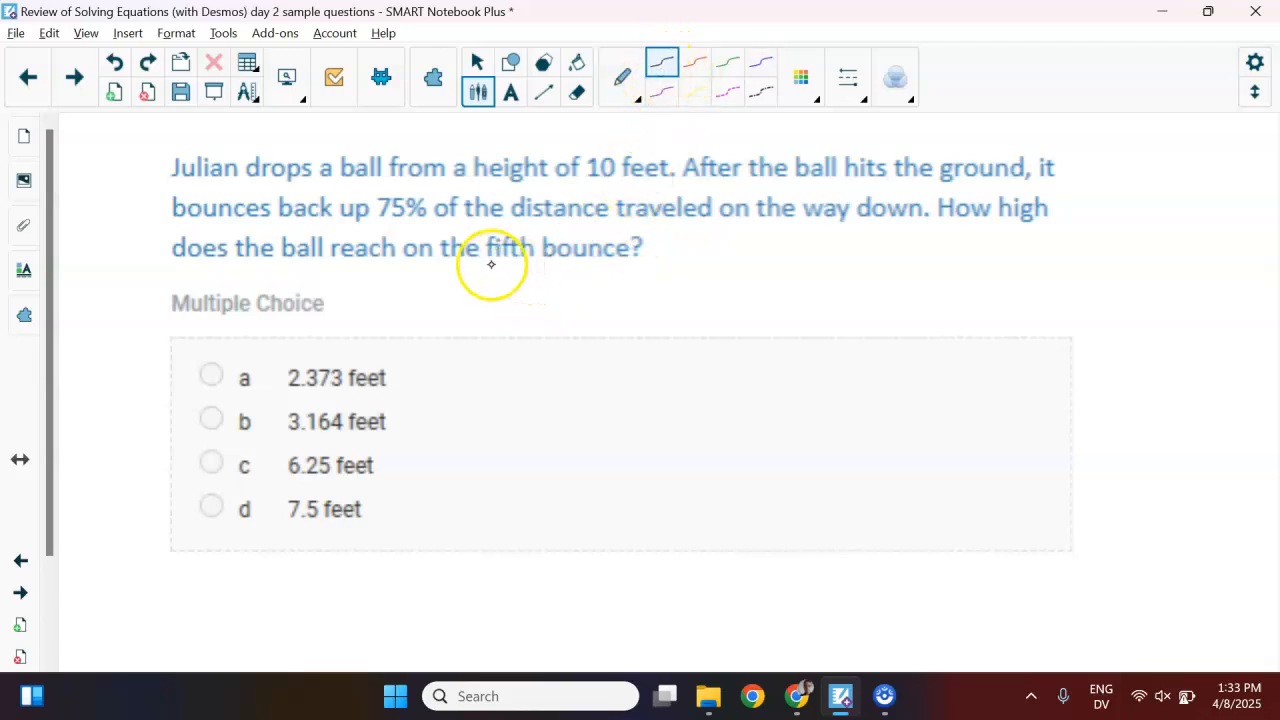
drag(487, 265, 616, 263)
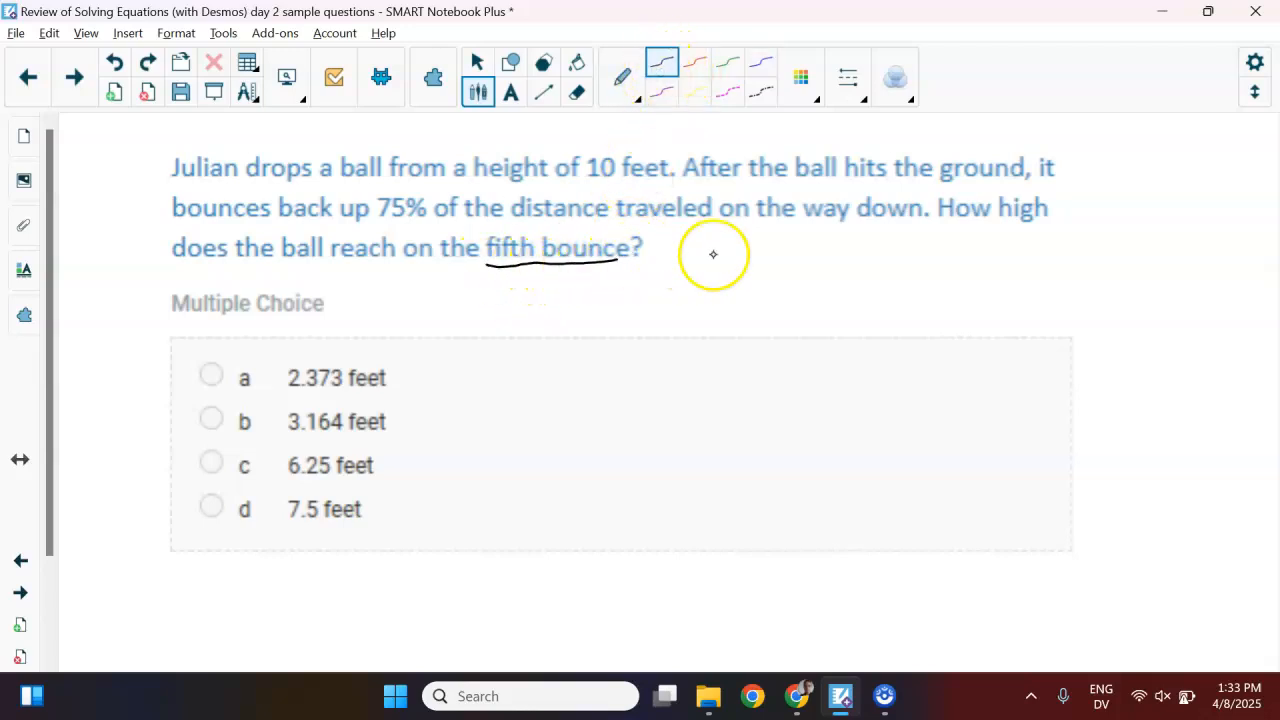
Draw an x/y table beside the question, with 5 in the x column and a blank line for its y value
mouse_move(766, 241)
mouse_down()
mouse_move(786, 261)
mouse_move(768, 262)
mouse_move(826, 253)
mouse_up()
drag(835, 238, 808, 436)
drag(768, 275, 851, 269)
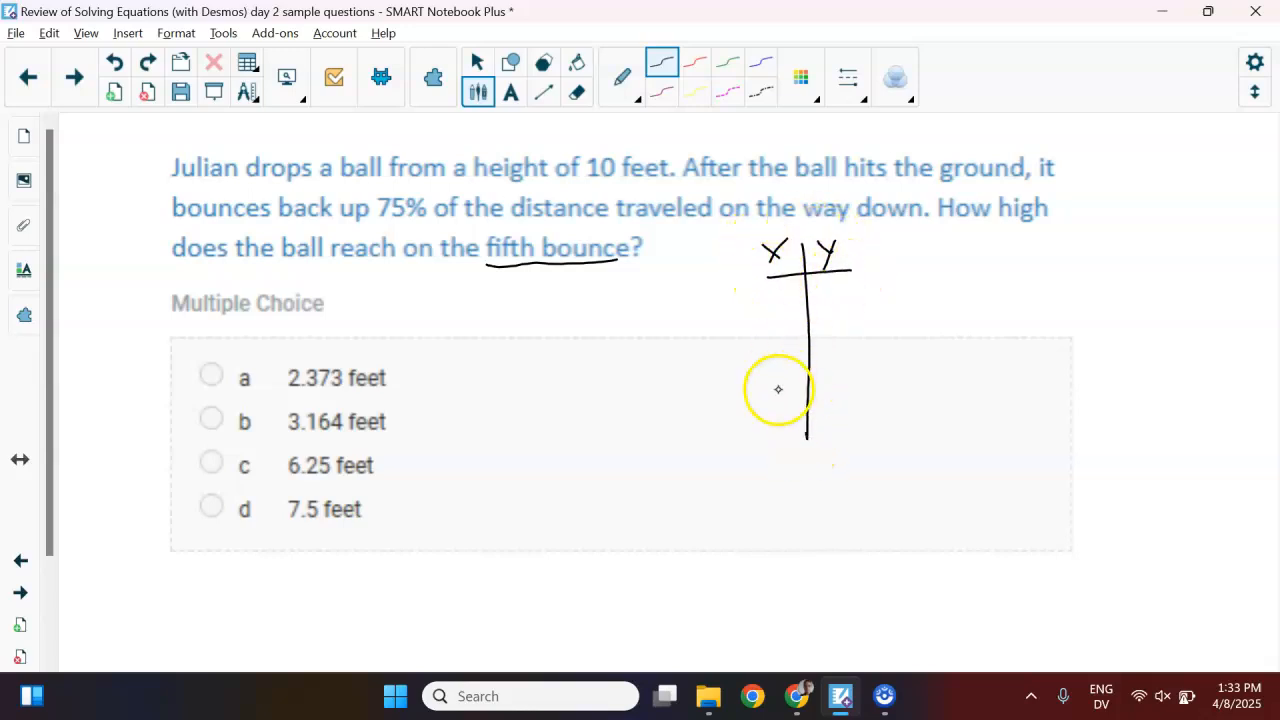
mouse_move(783, 410)
mouse_down()
mouse_move(779, 429)
mouse_move(860, 431)
mouse_up()
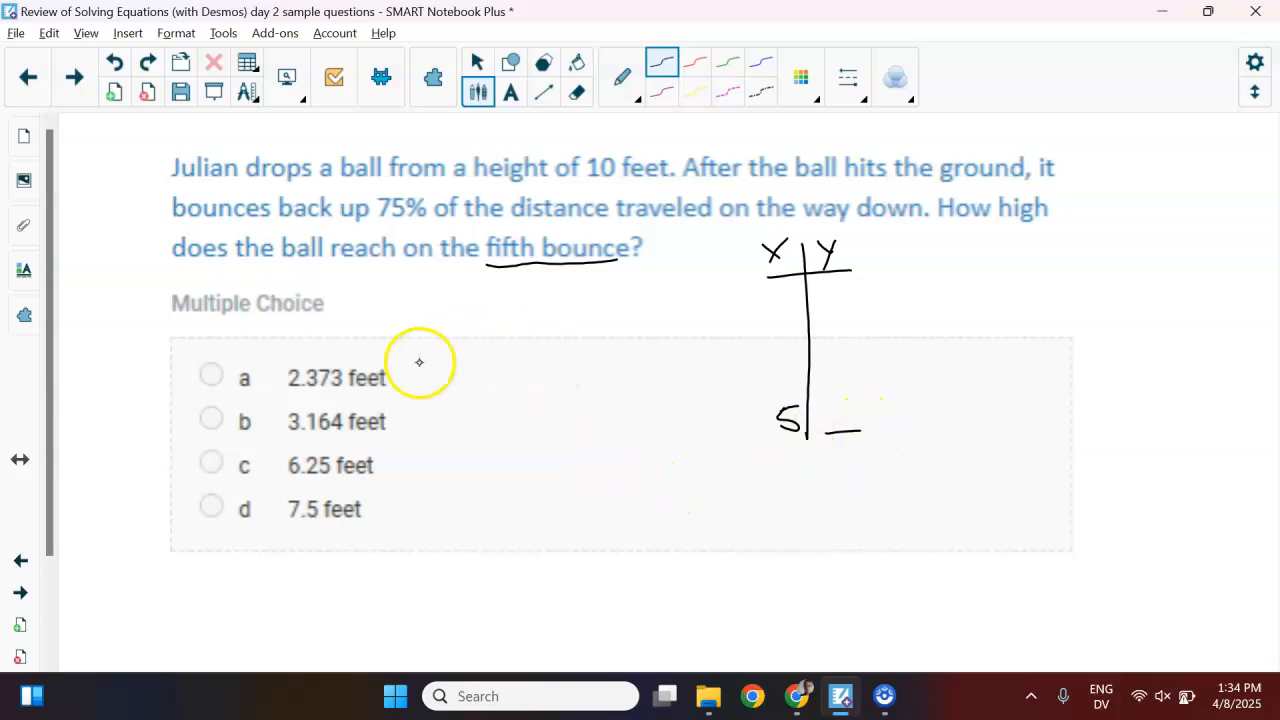
Handwrite the exponential model y = a · b^x below the question and underline 75% in the text
mouse_move(445, 312)
mouse_down()
mouse_move(458, 360)
mouse_move(494, 335)
mouse_up()
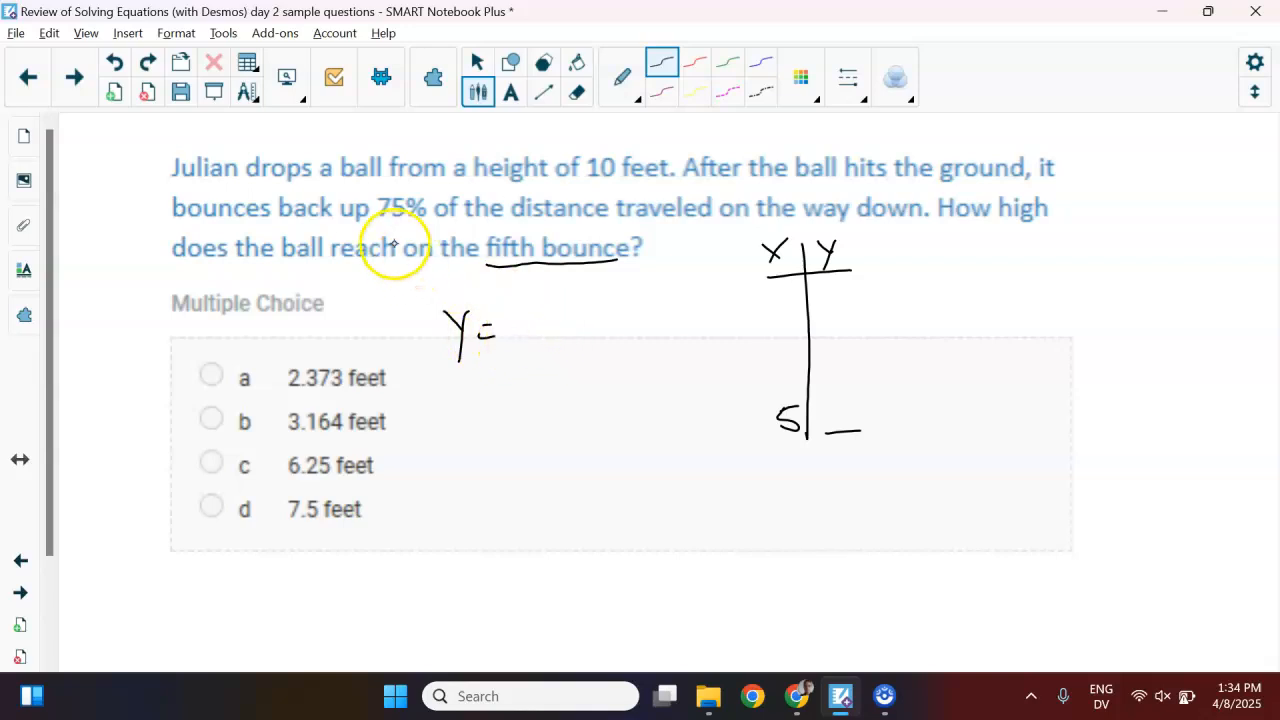
drag(377, 225, 426, 224)
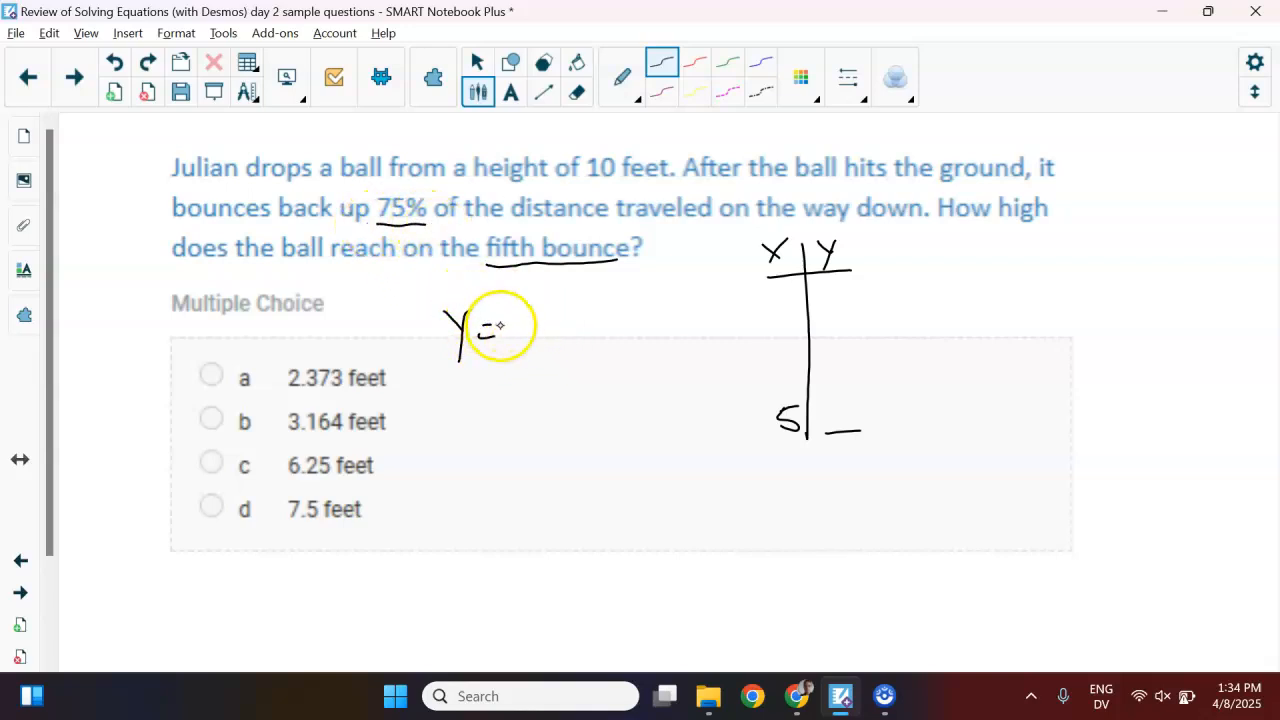
drag(499, 327, 488, 330)
key(ctrl+z)
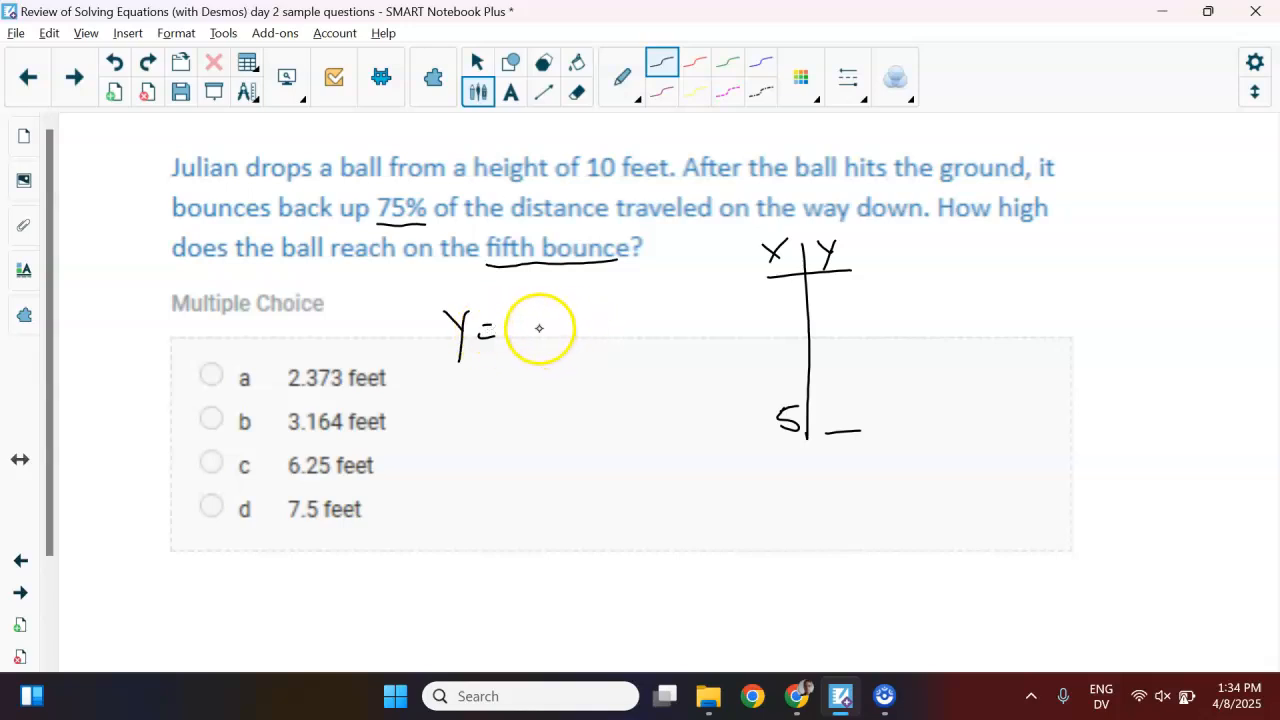
drag(537, 328, 546, 346)
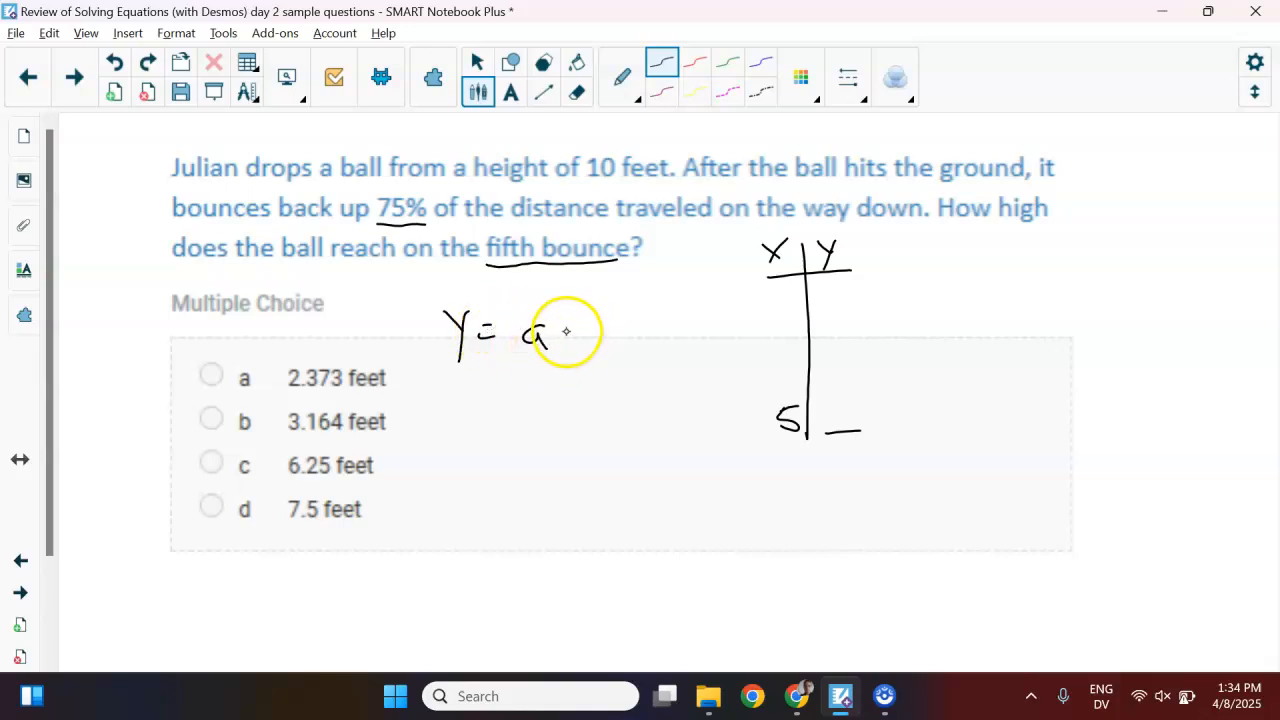
mouse_move(590, 297)
mouse_down()
mouse_move(598, 346)
mouse_move(645, 312)
mouse_up()
drag(647, 289, 628, 311)
Label a in the formula with an arrow and "starting amt", and b with an arrow and "% remaining"
mouse_move(531, 367)
mouse_down()
mouse_move(533, 392)
mouse_move(550, 378)
mouse_up()
drag(487, 415, 470, 445)
drag(497, 412, 500, 446)
drag(488, 426, 514, 425)
mouse_move(521, 433)
mouse_down()
mouse_move(551, 420)
mouse_move(608, 443)
mouse_move(600, 462)
mouse_move(514, 477)
mouse_move(534, 486)
mouse_move(586, 466)
mouse_up()
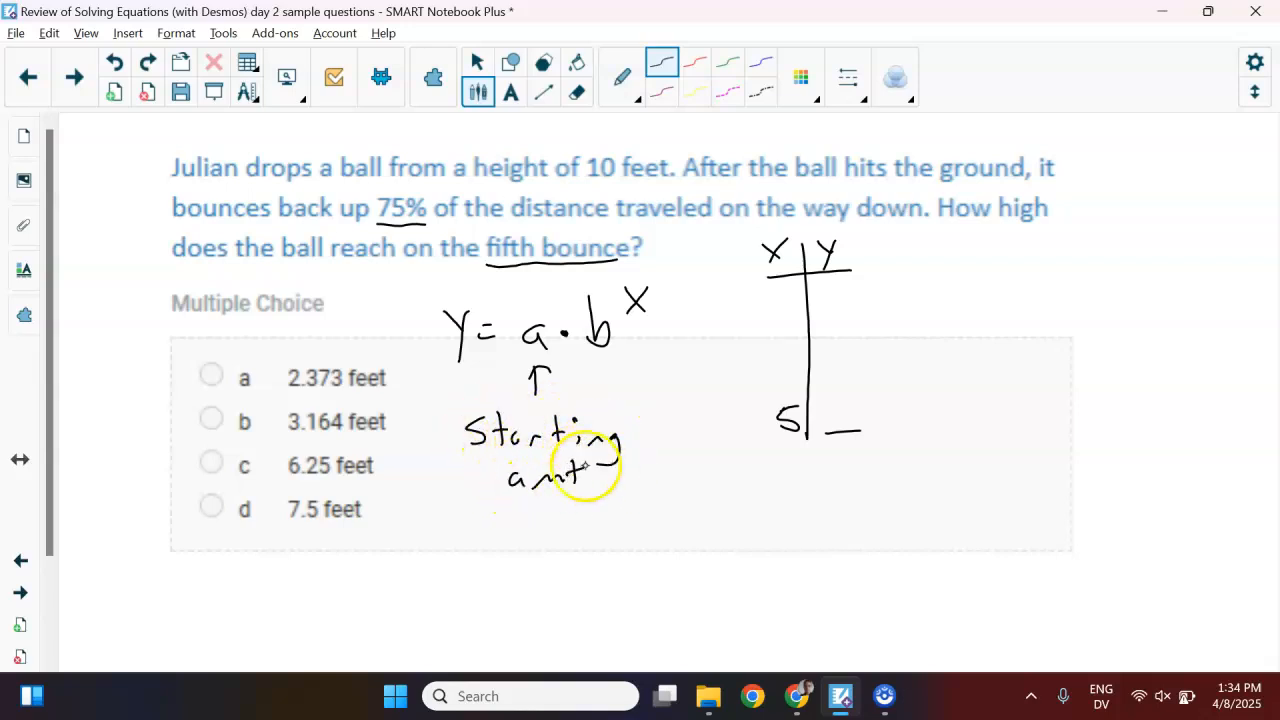
mouse_move(628, 352)
mouse_down()
mouse_move(658, 380)
mouse_move(628, 372)
mouse_up()
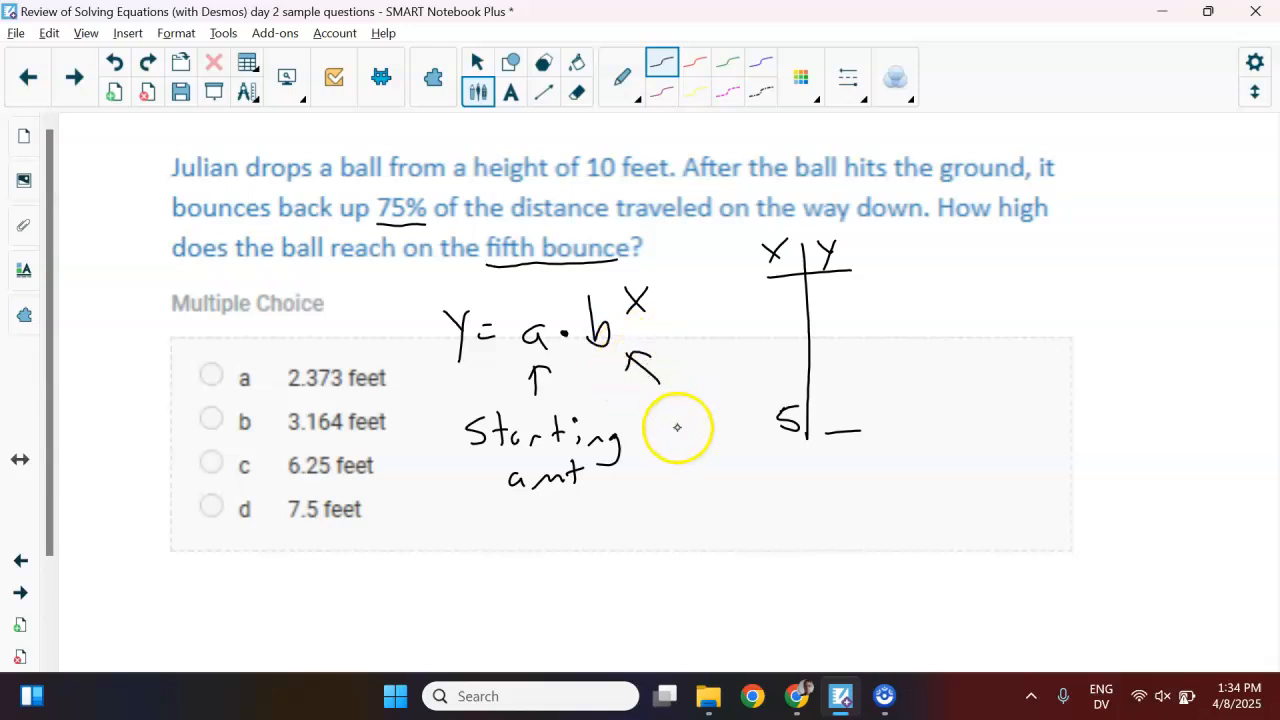
drag(670, 396, 675, 421)
mouse_move(684, 415)
mouse_down()
mouse_move(689, 451)
mouse_move(757, 457)
mouse_move(780, 474)
mouse_move(745, 490)
mouse_up()
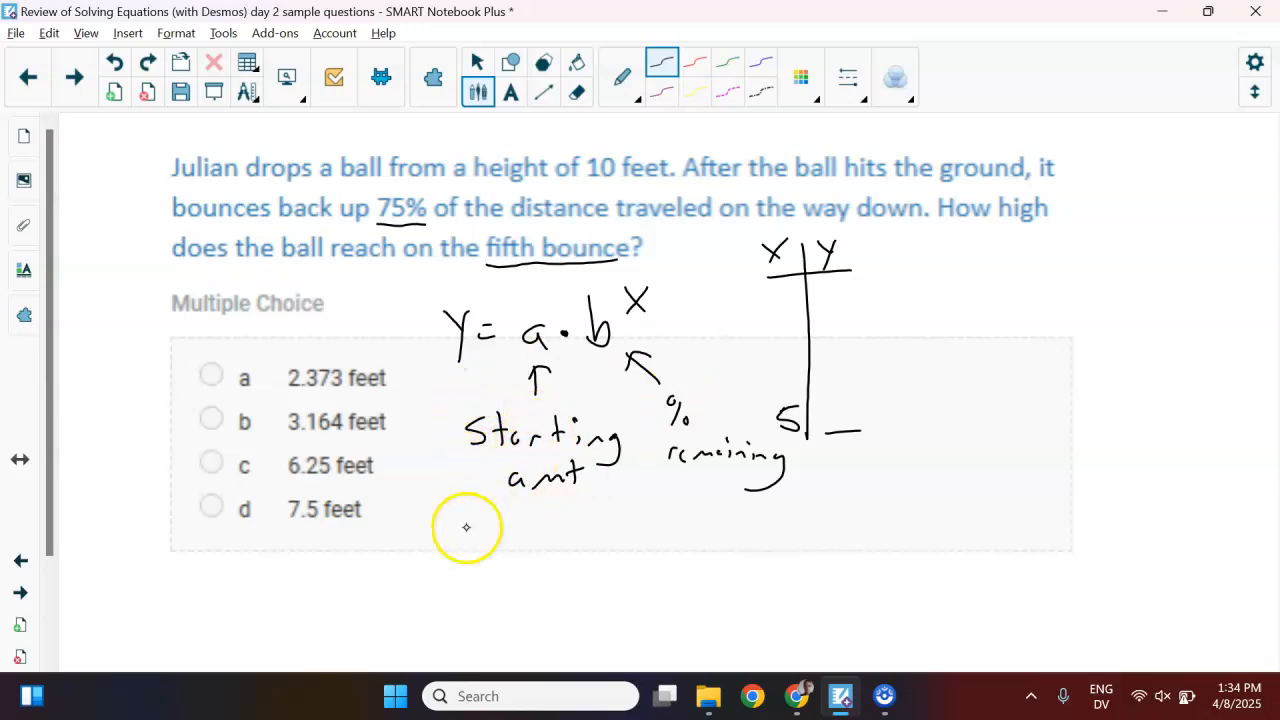
Write y = 10 · (.75)^x in blue pen below the labels and circle the table row for x = 5
click(762, 68)
drag(457, 535, 468, 595)
drag(500, 555, 518, 553)
mouse_move(500, 567)
mouse_down()
mouse_move(557, 572)
mouse_move(585, 548)
mouse_move(632, 575)
mouse_move(706, 563)
mouse_up()
drag(740, 520, 738, 578)
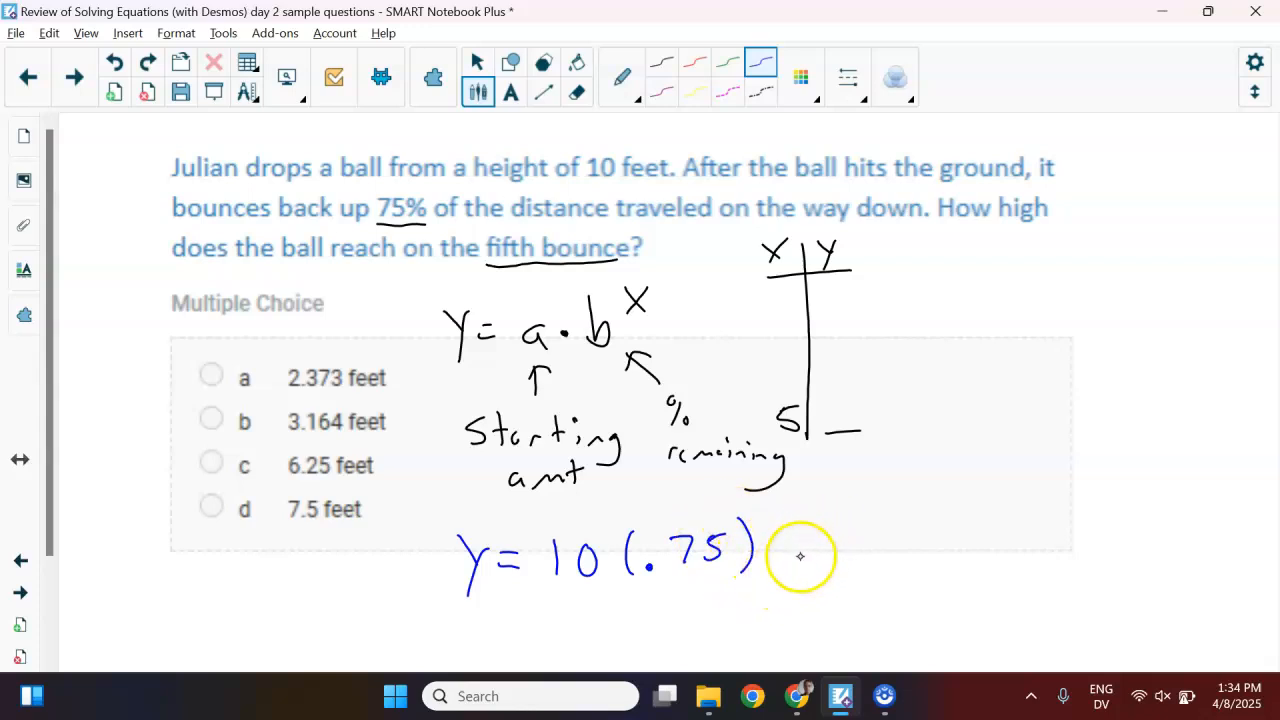
mouse_move(768, 516)
mouse_down()
mouse_move(789, 536)
mouse_move(767, 537)
mouse_up()
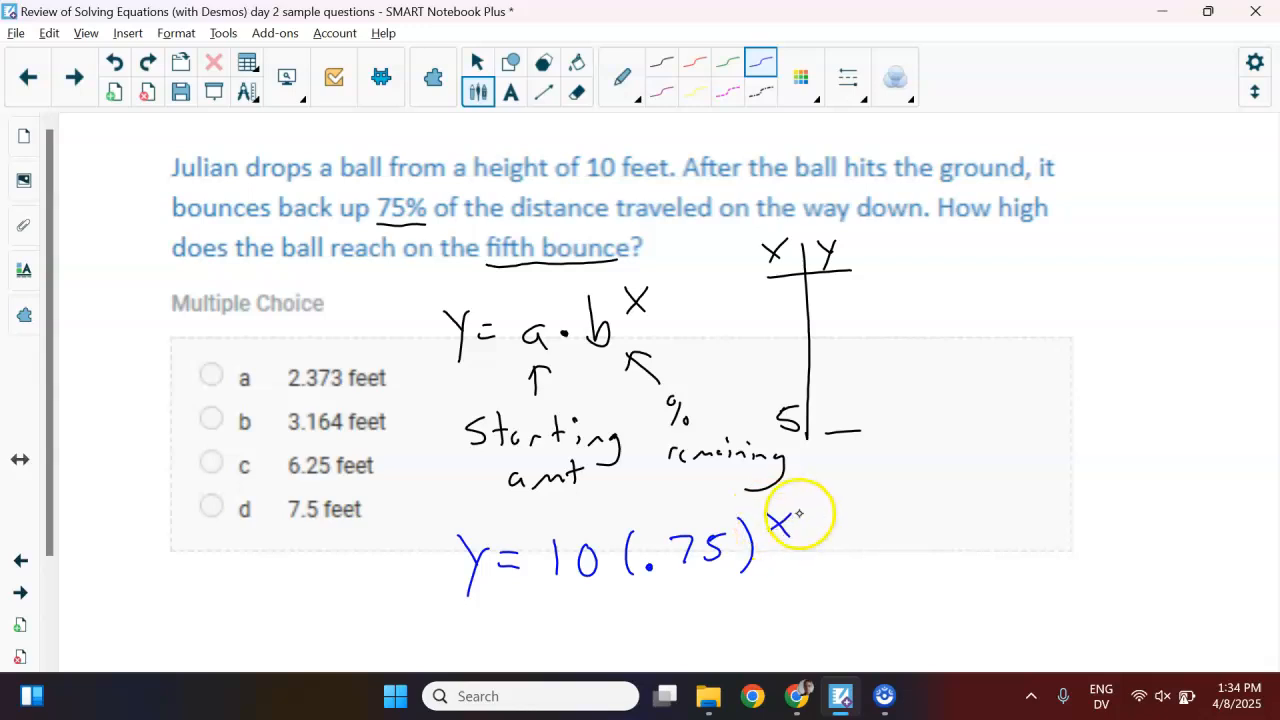
click(606, 562)
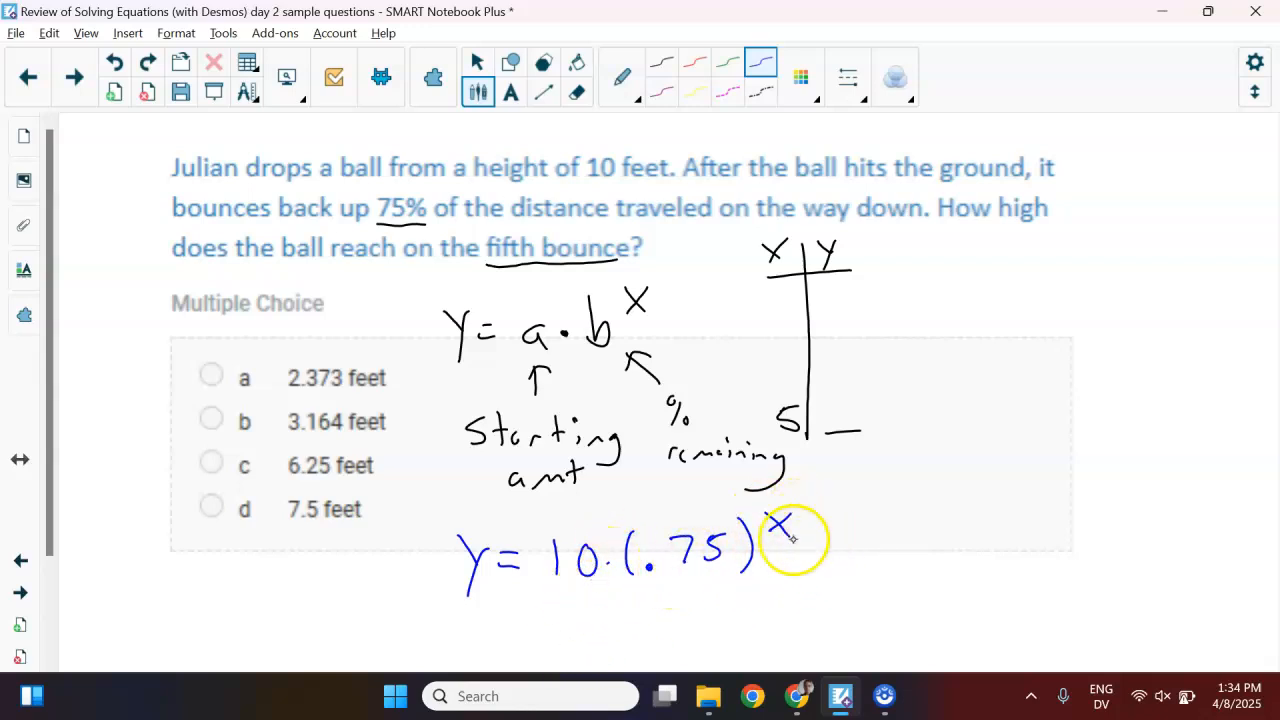
mouse_move(846, 394)
mouse_down()
mouse_move(809, 394)
mouse_move(771, 429)
mouse_move(858, 414)
mouse_move(798, 403)
mouse_up()
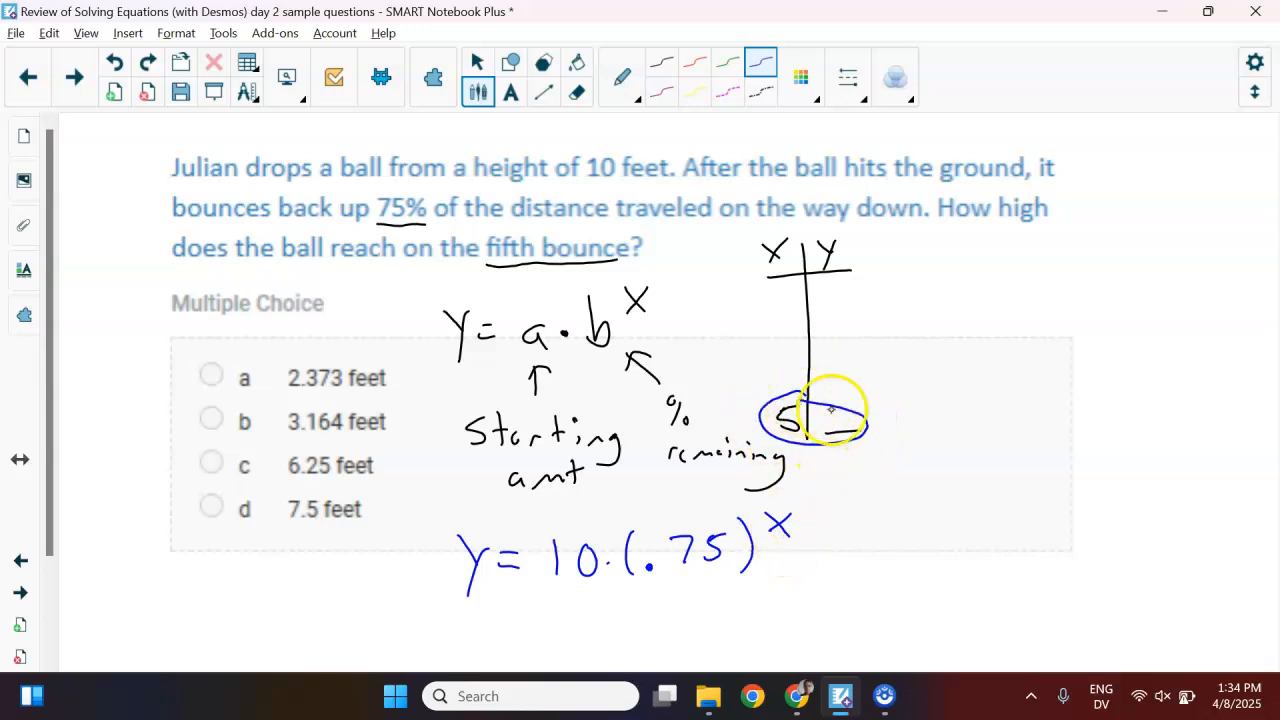
Switch to the Desmos calculator in Chrome, replace the old inequalities with y = 10(.75)^x, and trace the curve near x = 5
mouse_move(797, 696)
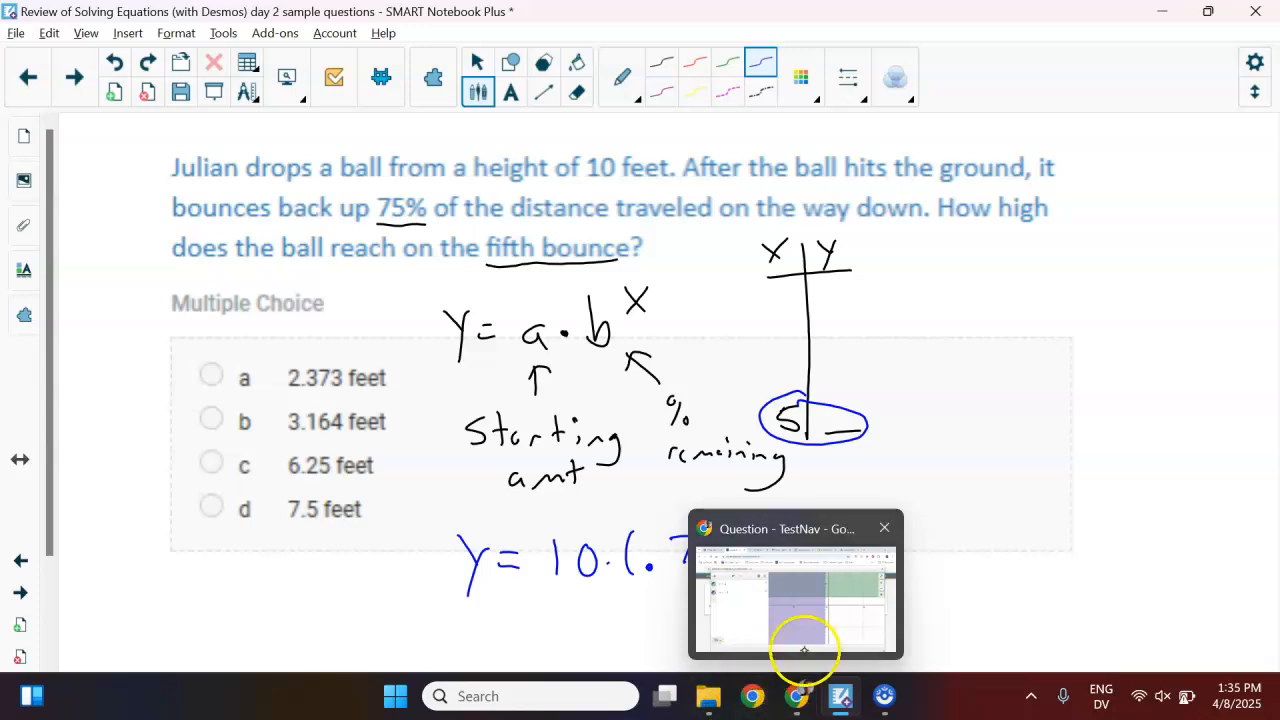
click(849, 642)
click(443, 280)
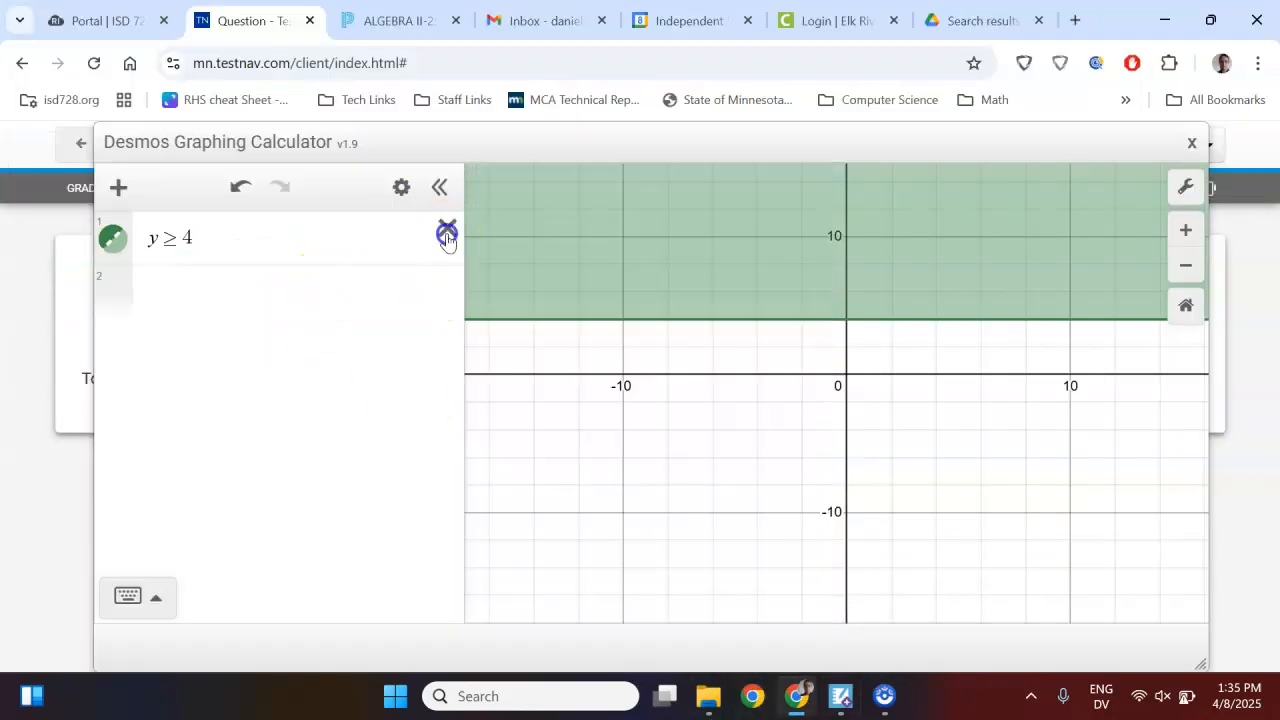
click(445, 232)
text(y = )
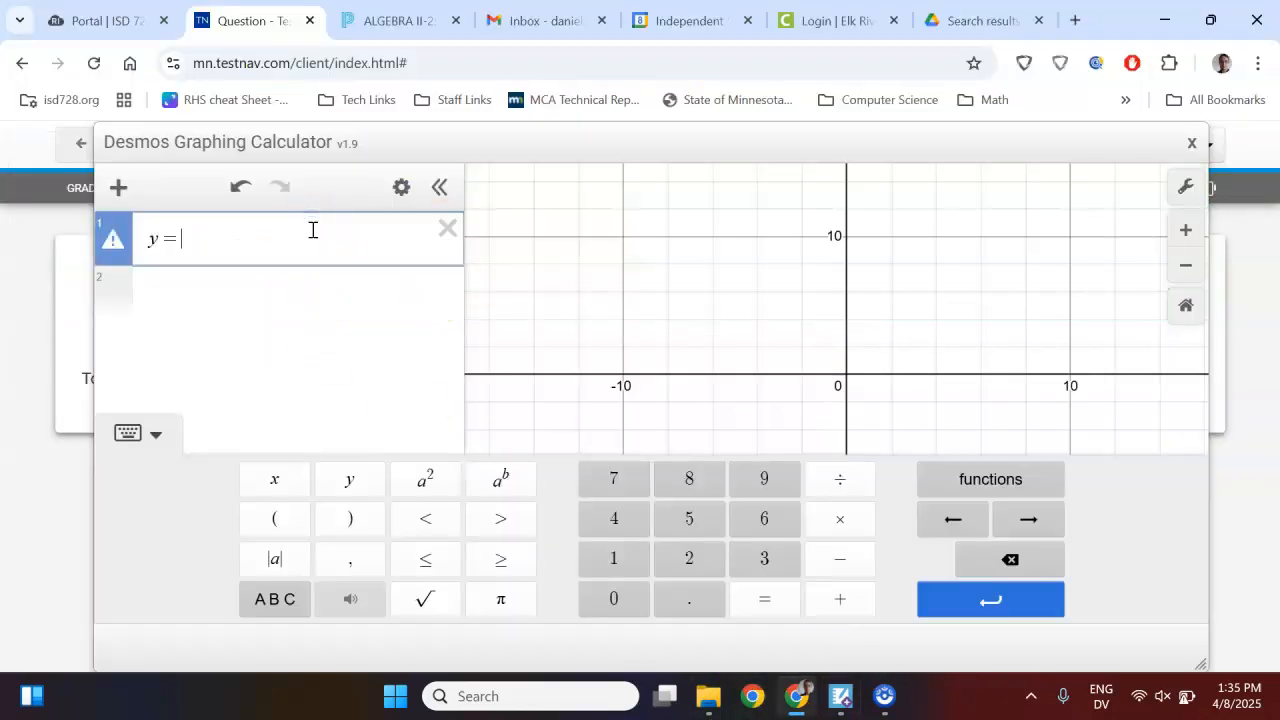
text(10(.75))
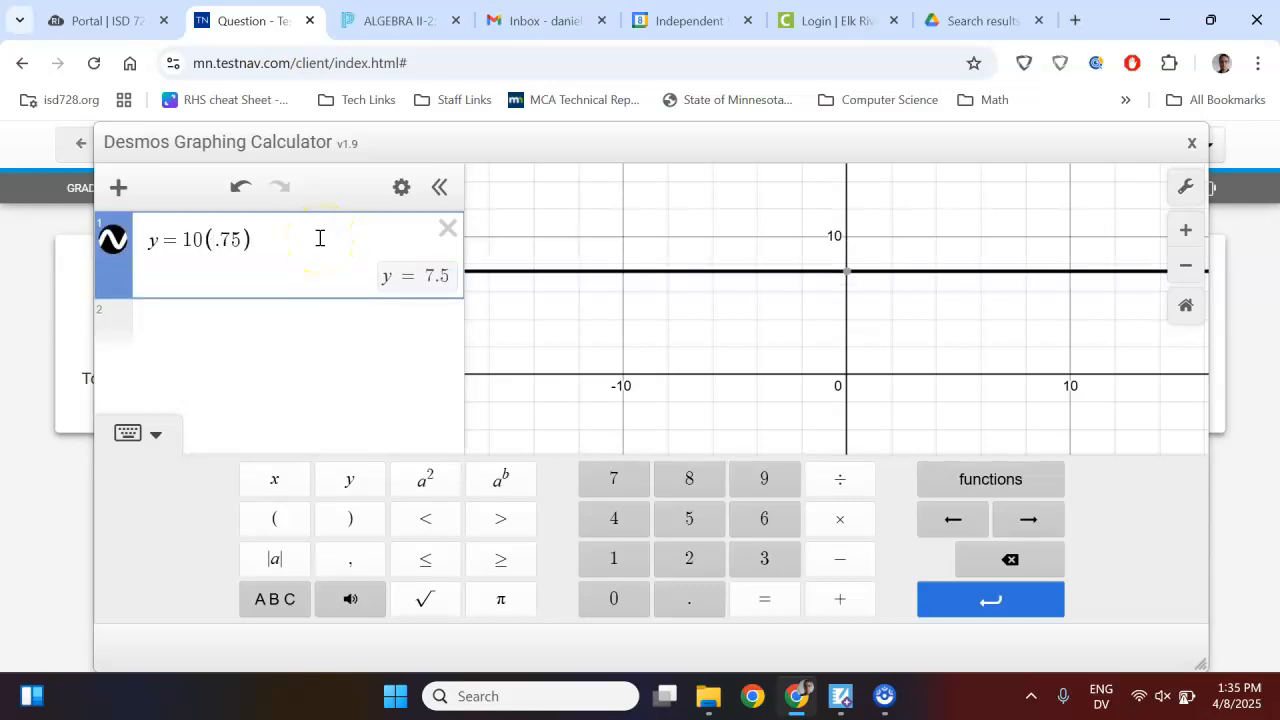
text(^x)
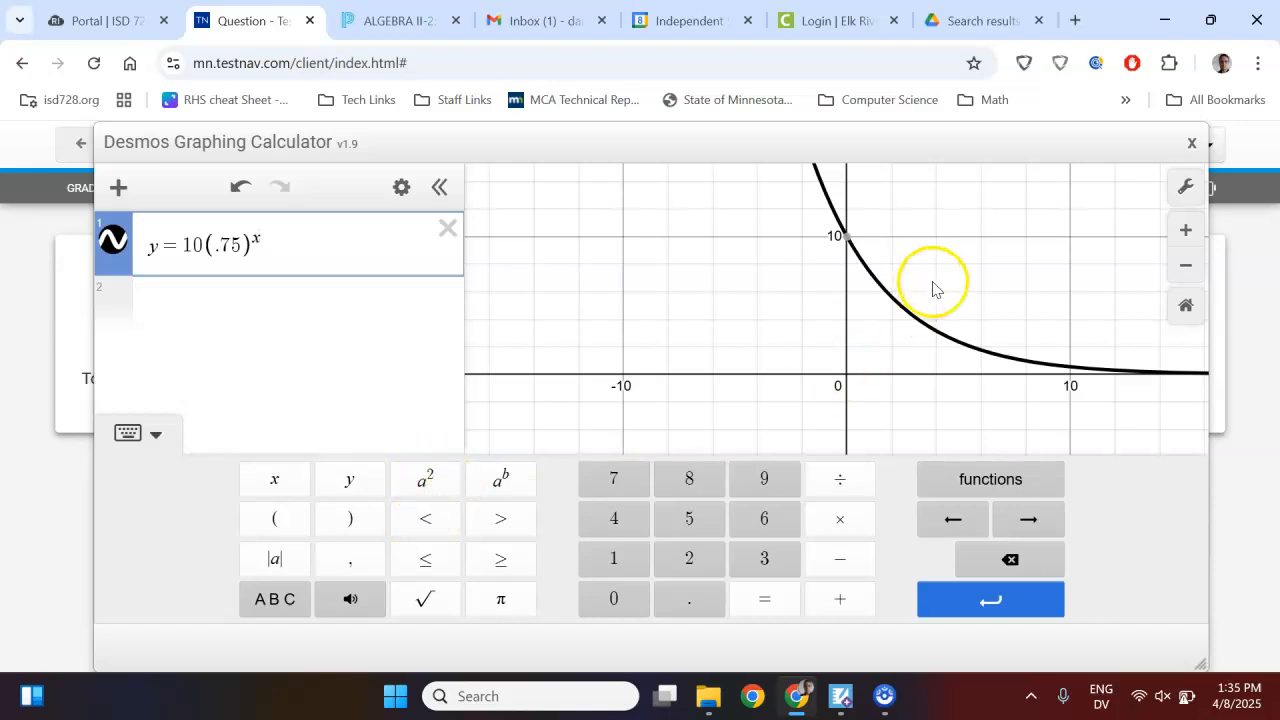
scroll(931, 354, down, 1)
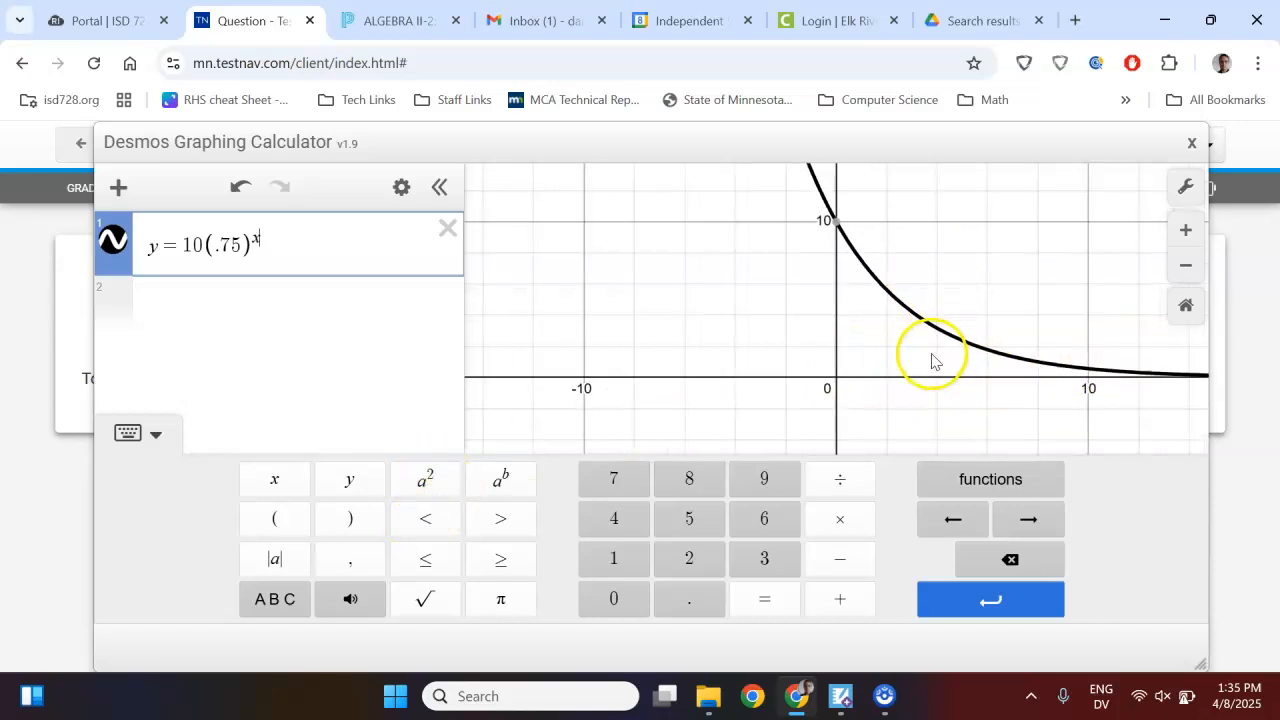
click(985, 358)
drag(985, 358, 960, 349)
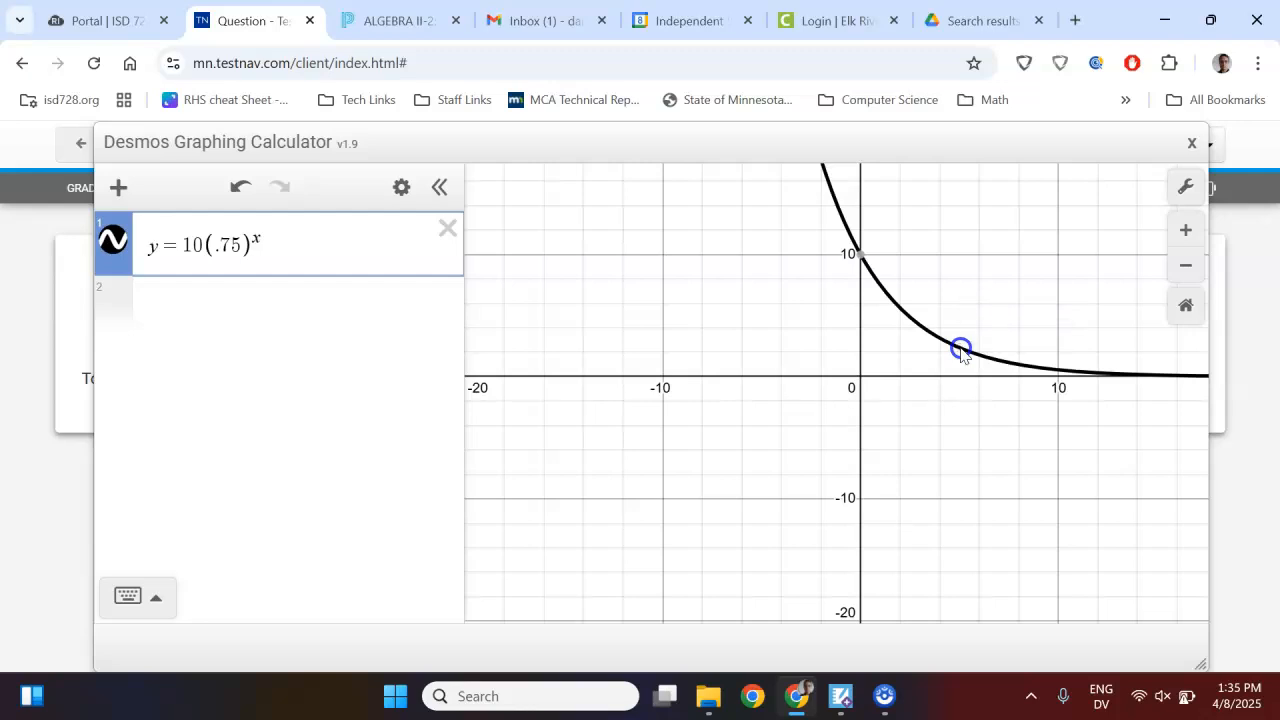
Convert the equation into a table of values, add a row for x = 5, and show that point's coordinates on the graph
click(374, 243)
click(401, 189)
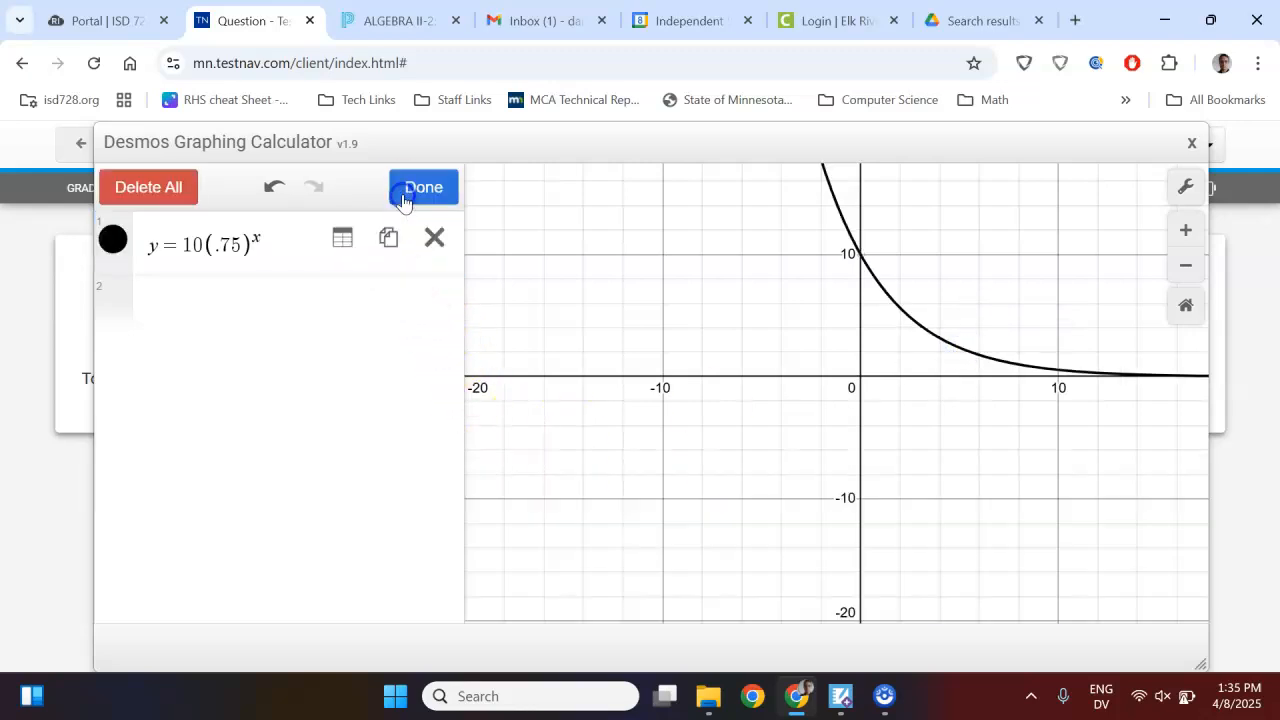
click(343, 241)
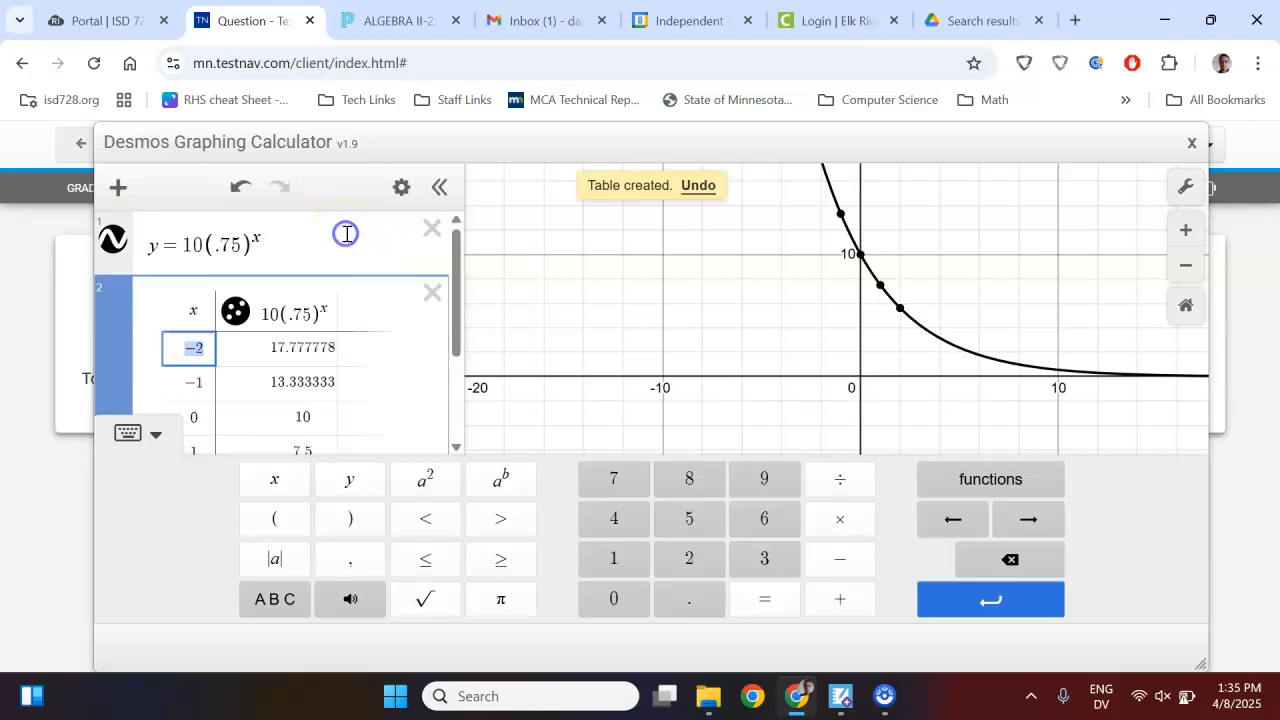
drag(448, 320, 447, 372)
click(201, 424)
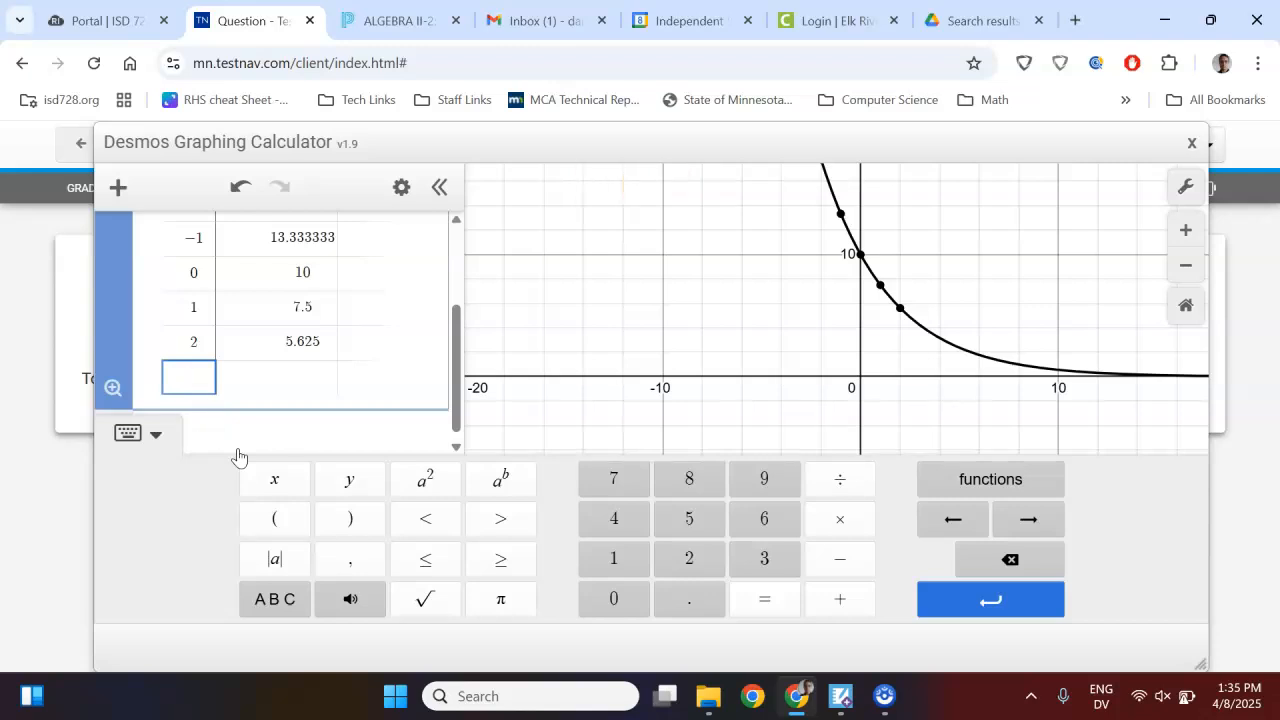
text(5)
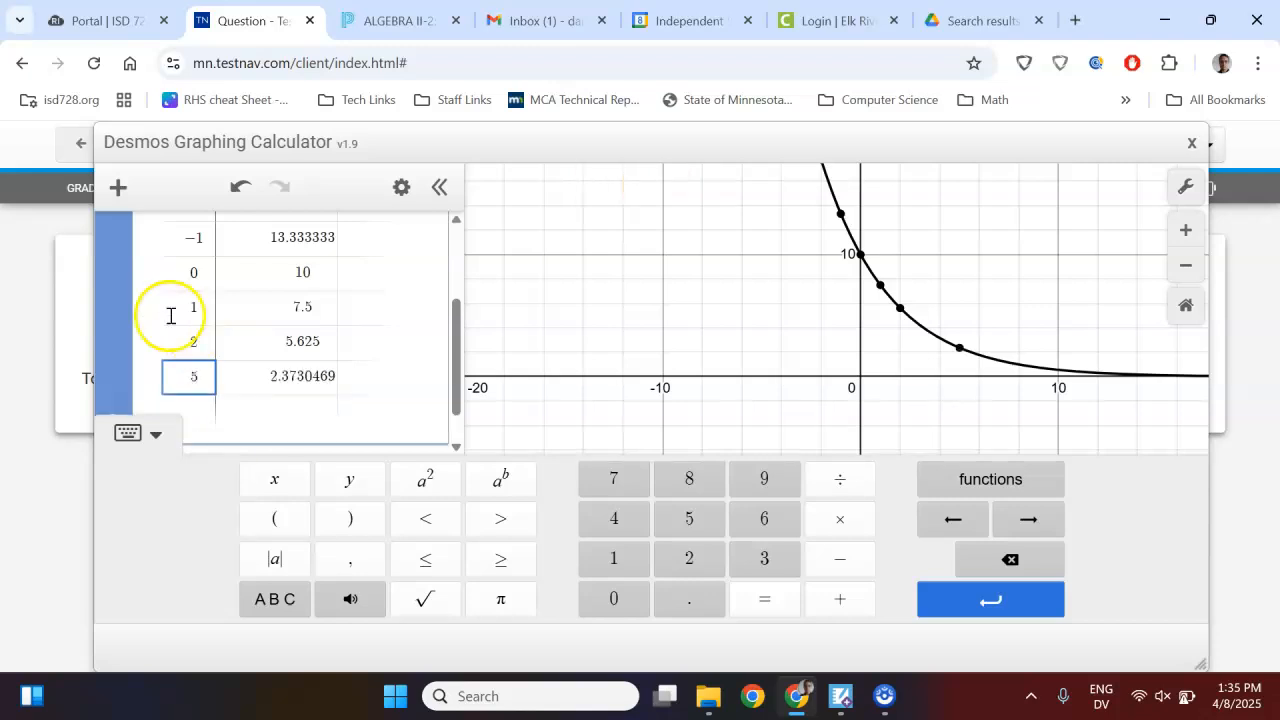
click(959, 349)
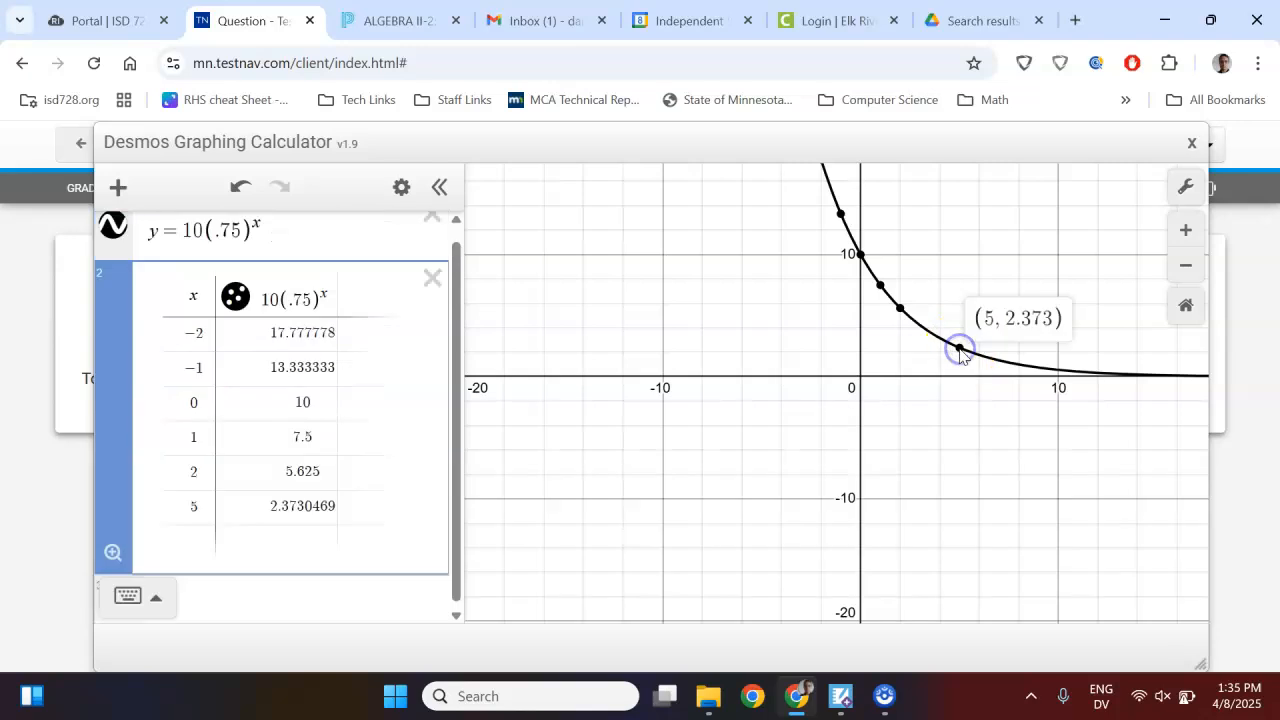
Add a row for x = 6 to the table and show the coordinates of the x = 5 point again
click(183, 543)
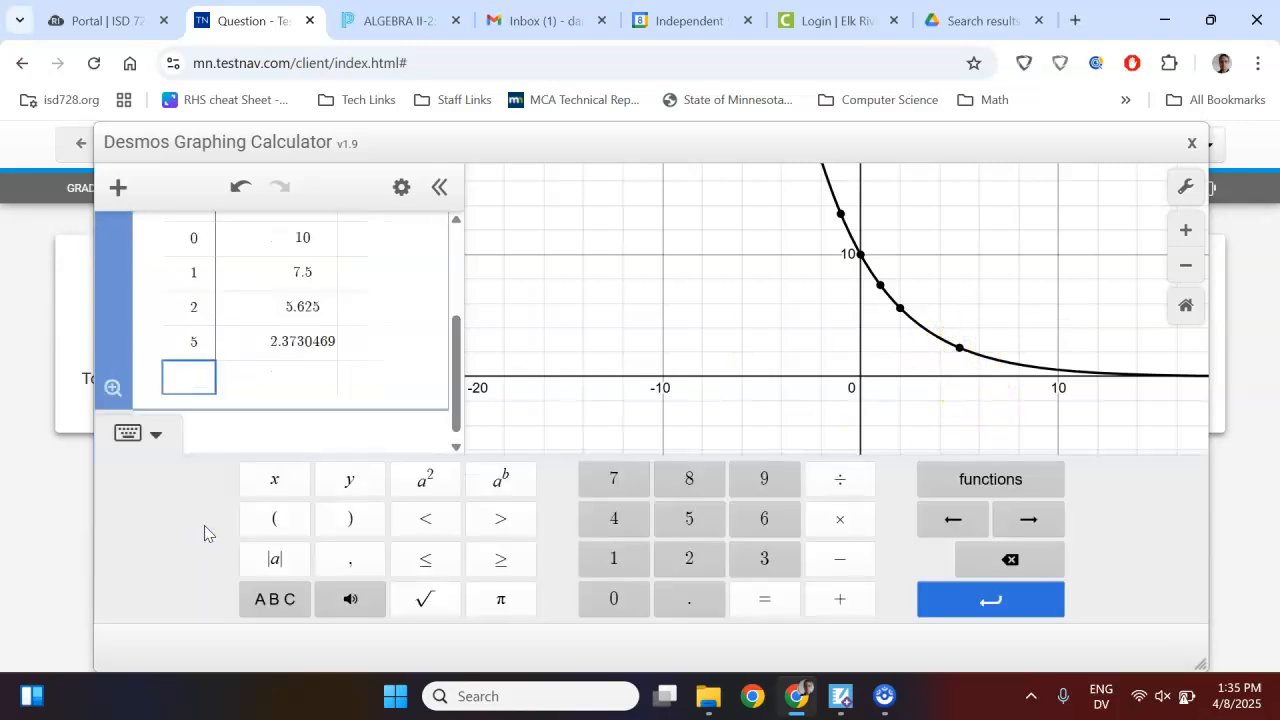
text(6)
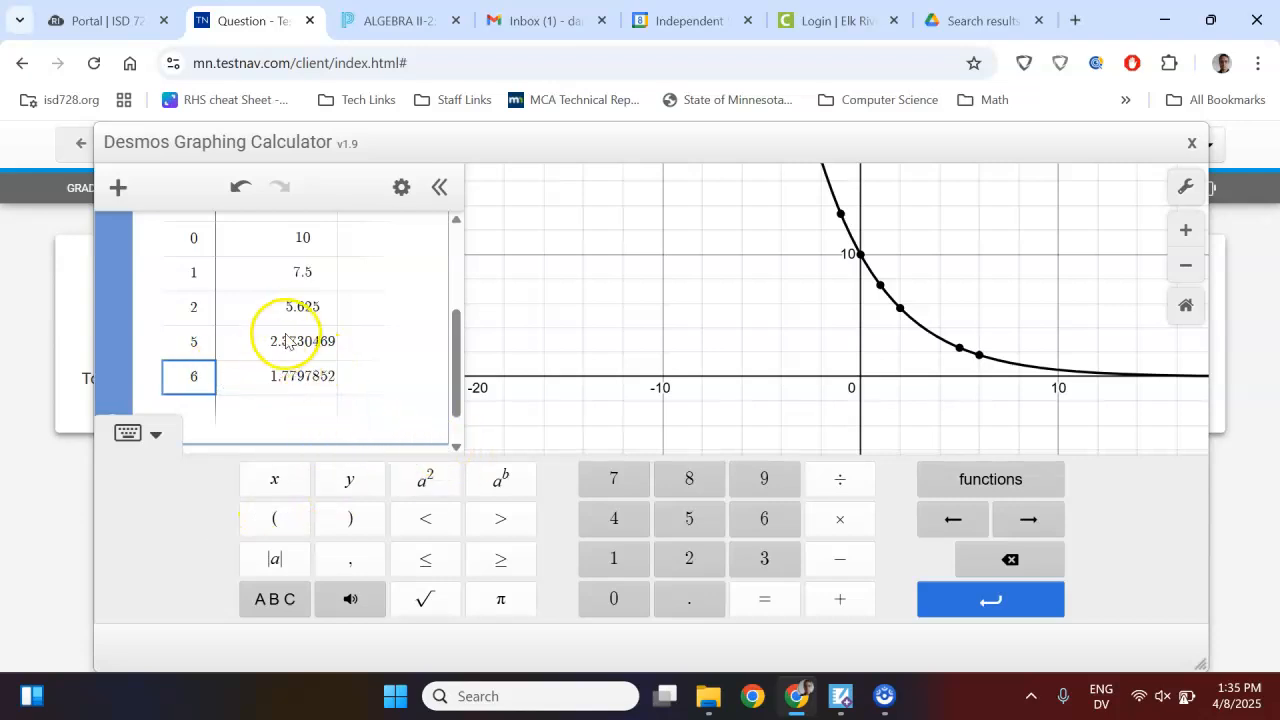
click(959, 349)
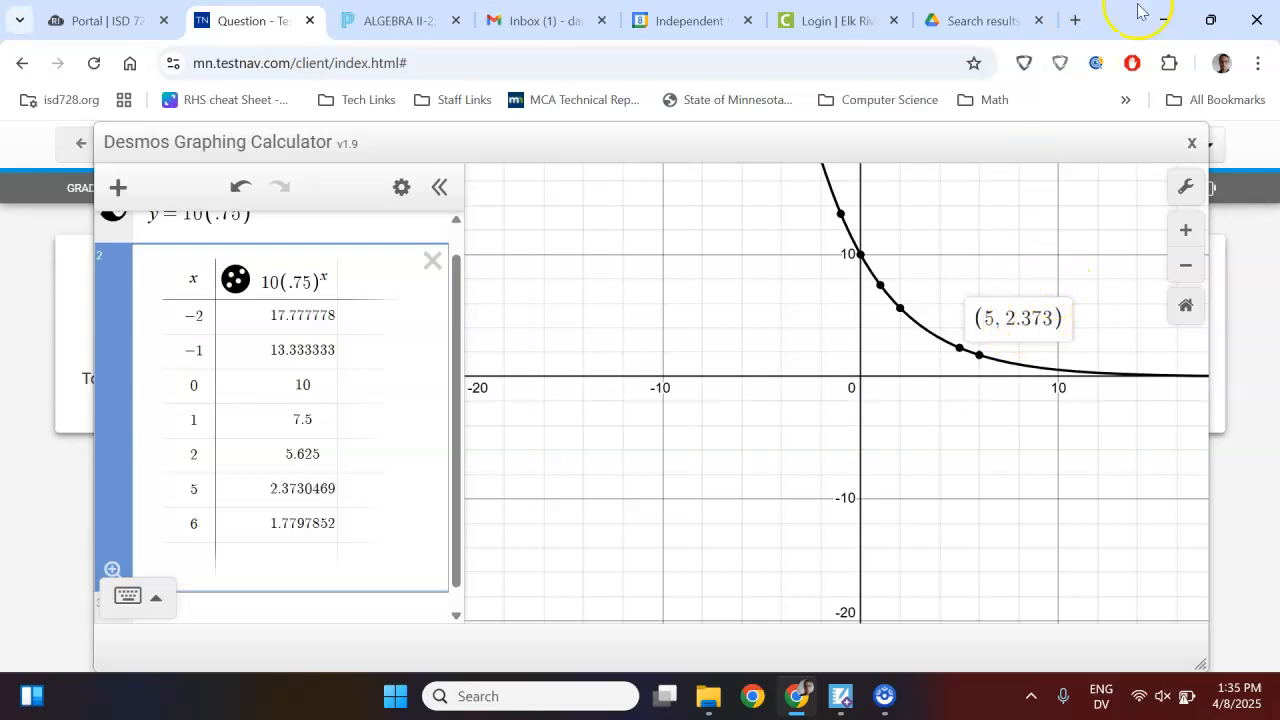
Return to SMART Notebook and circle answer a, 2.373 feet, in blue pen
click(1162, 33)
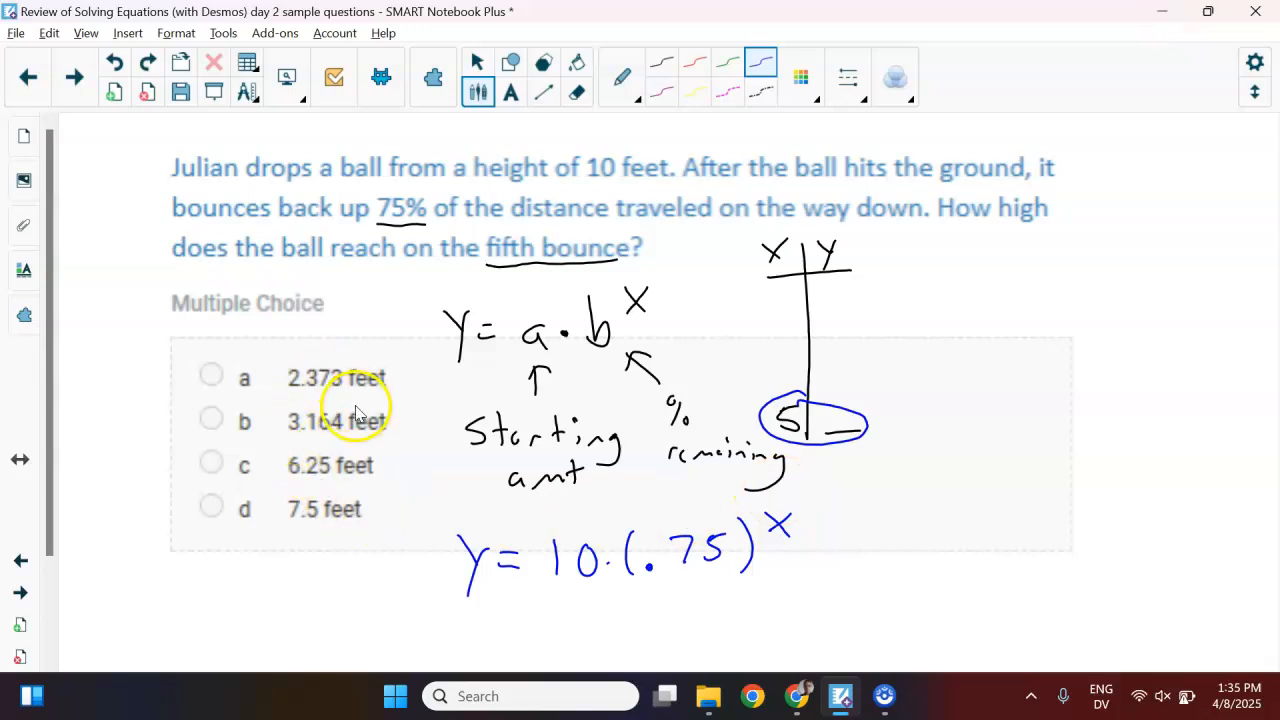
click(186, 358)
click(155, 312)
mouse_move(231, 358)
mouse_down()
mouse_move(194, 394)
mouse_move(314, 429)
mouse_move(309, 329)
mouse_move(219, 353)
mouse_up()
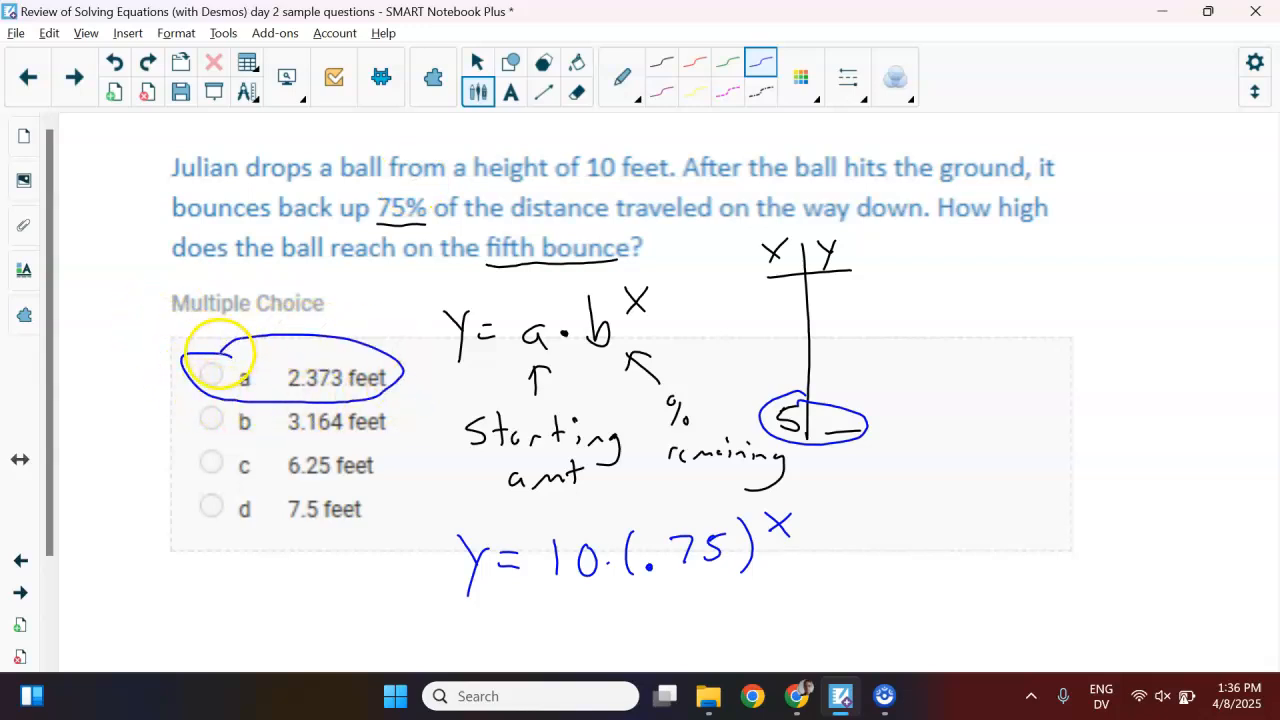
Switch back to Desmos, delete the table, recreate it from y = 10(.75)^x, and select the empty x cell at its end
click(796, 698)
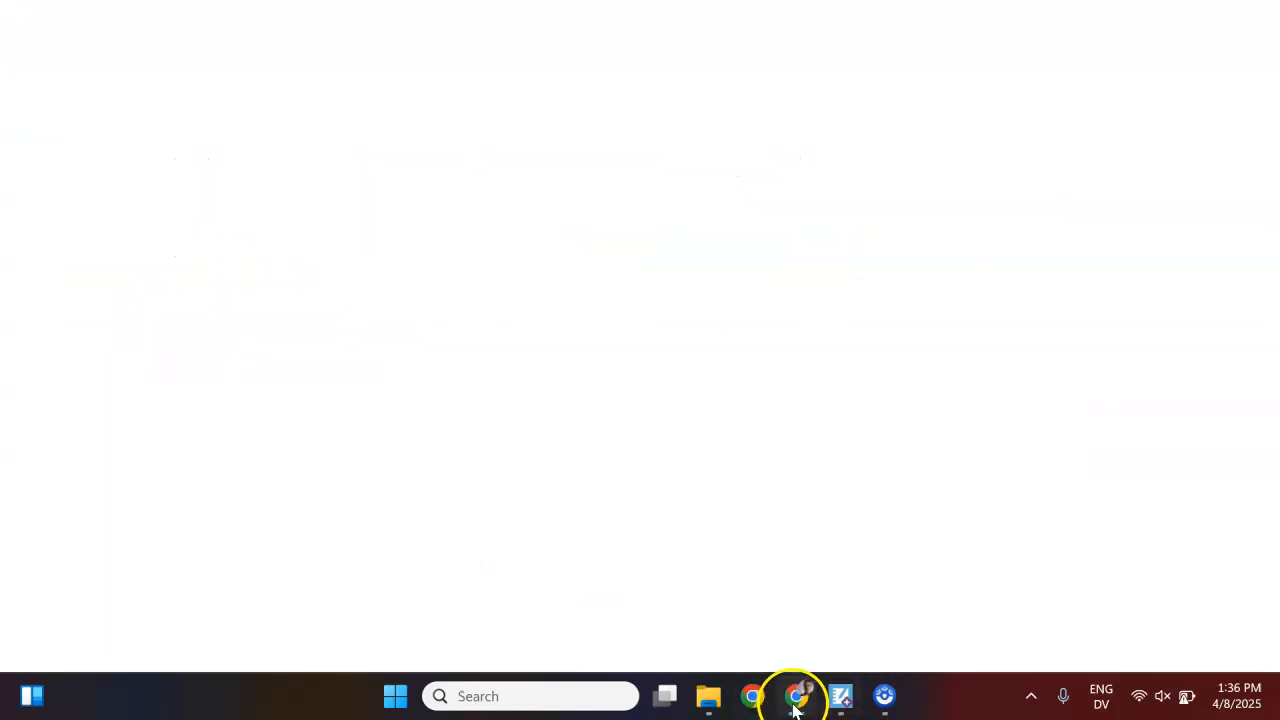
click(430, 263)
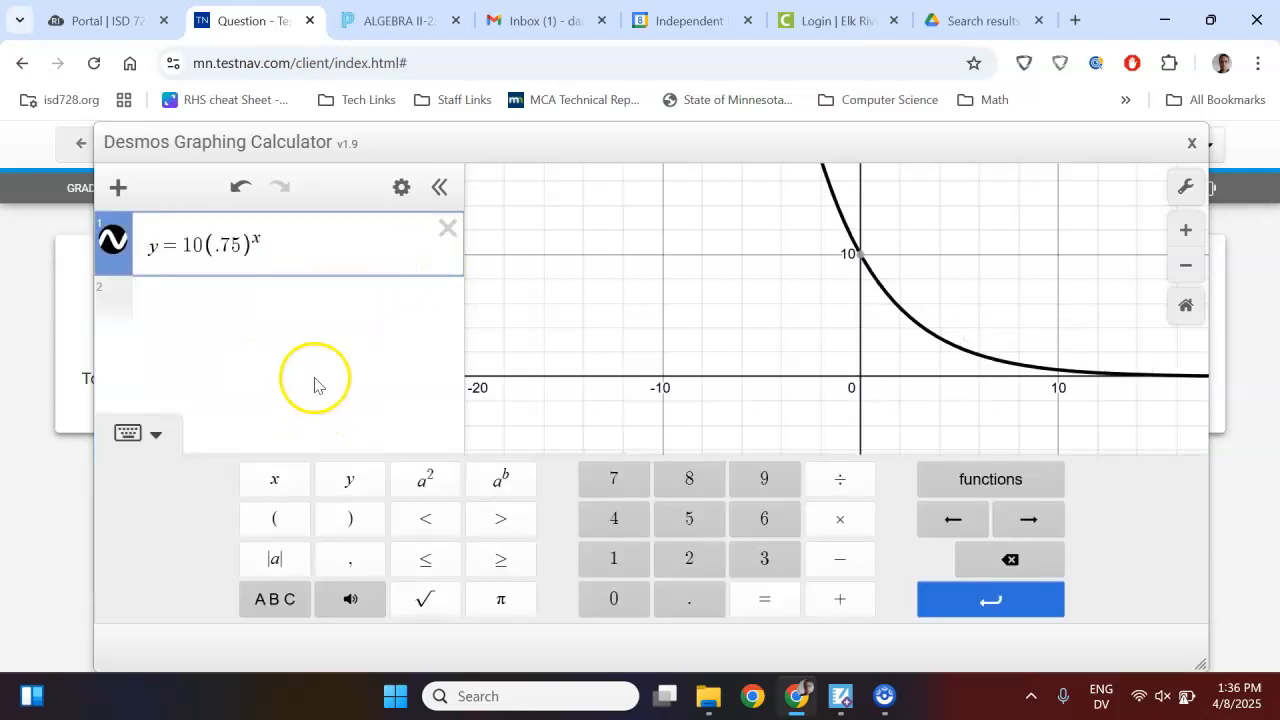
click(399, 190)
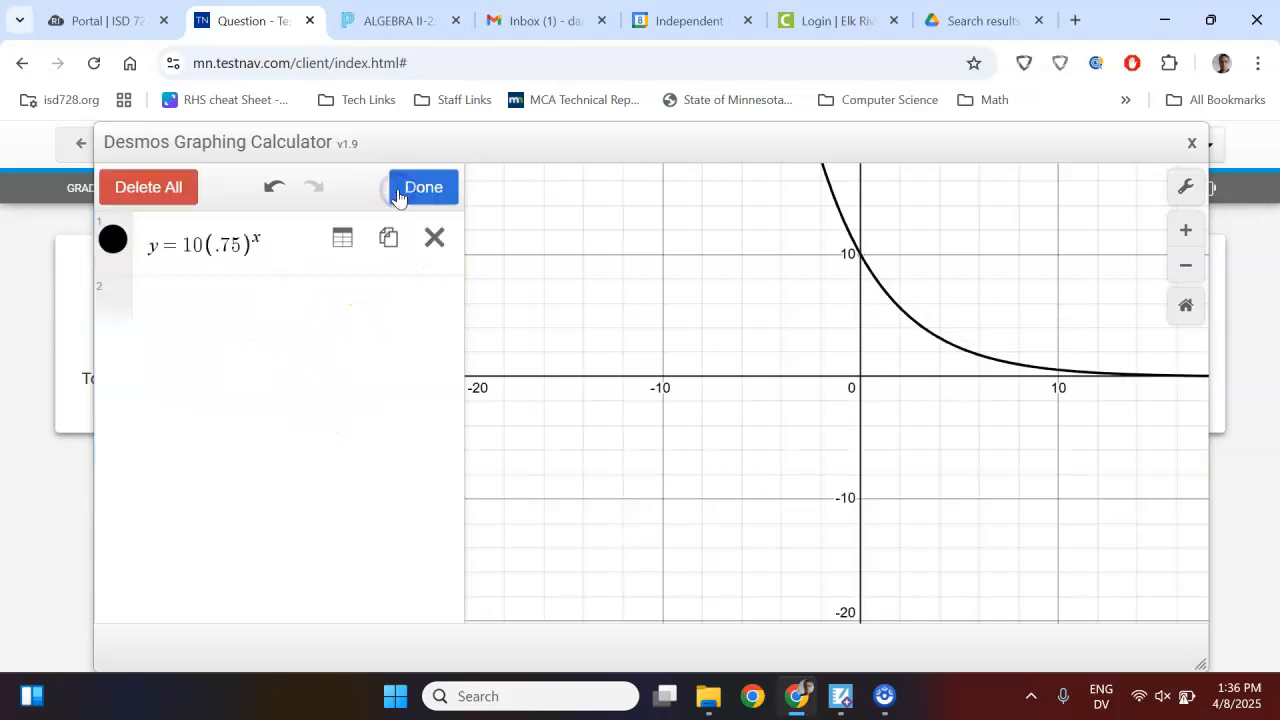
click(342, 237)
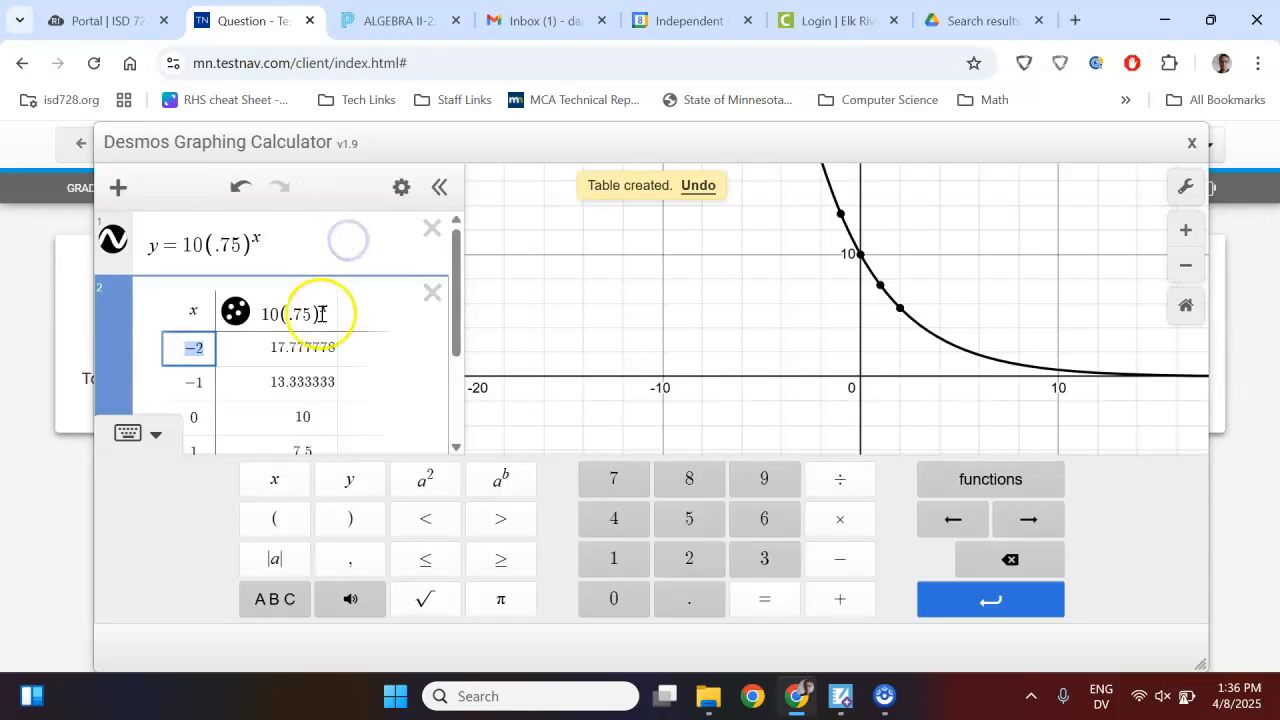
scroll(320, 371, down, 2)
scroll(200, 400, up, 2)
scroll(205, 410, down, 2)
click(209, 377)
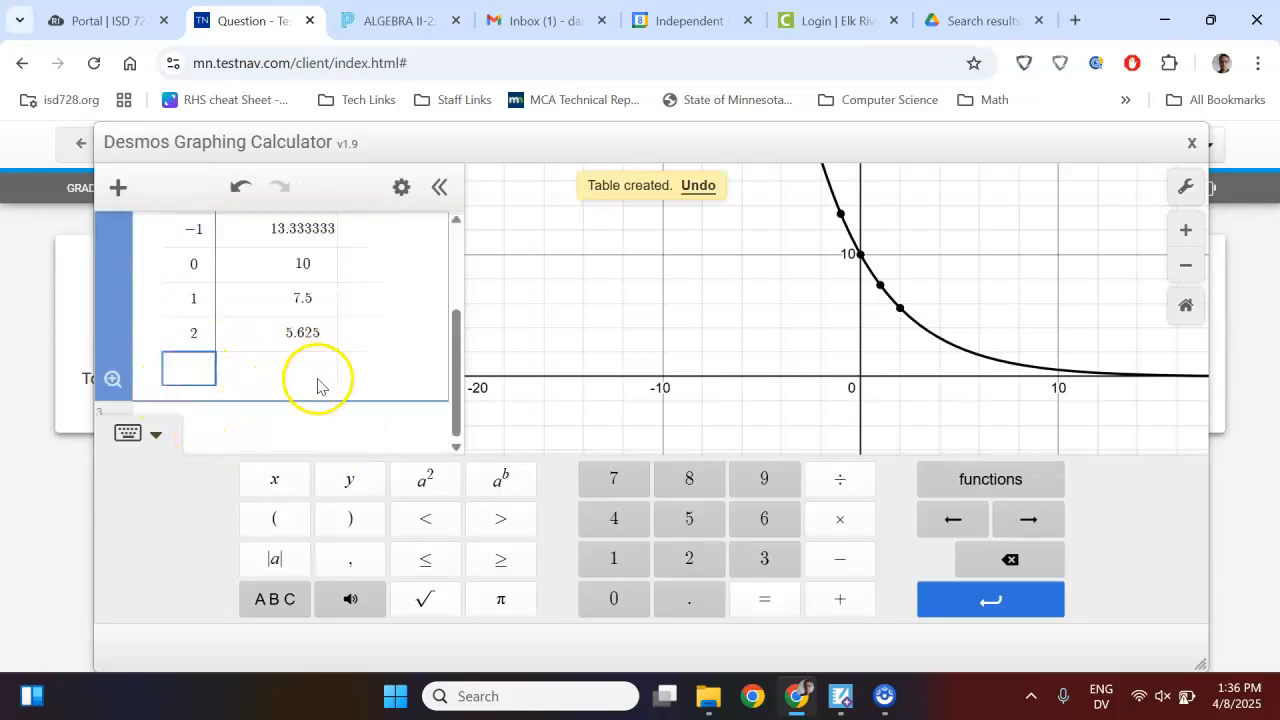